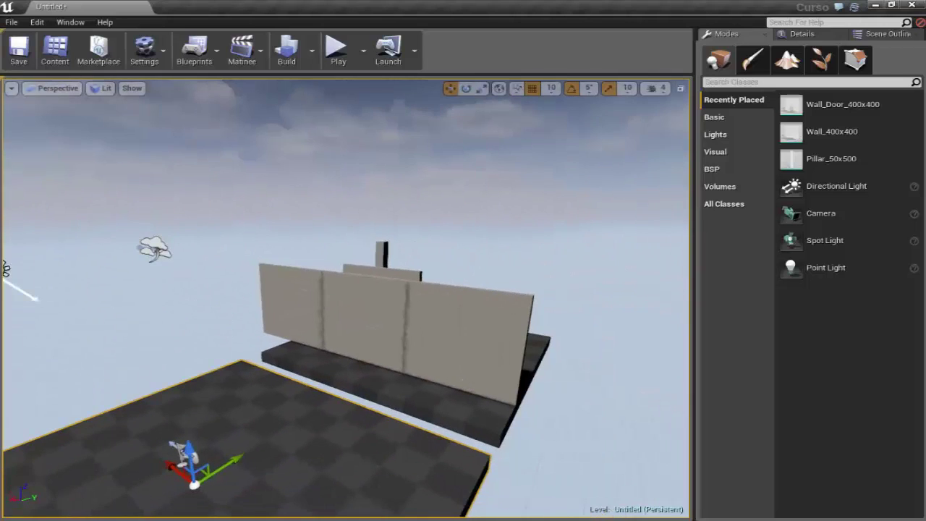
Orbit the camera around the walls, then show the Perspective, Front, Side and Top four-pane layout
right_click_drag(380, 326, 379, 327)
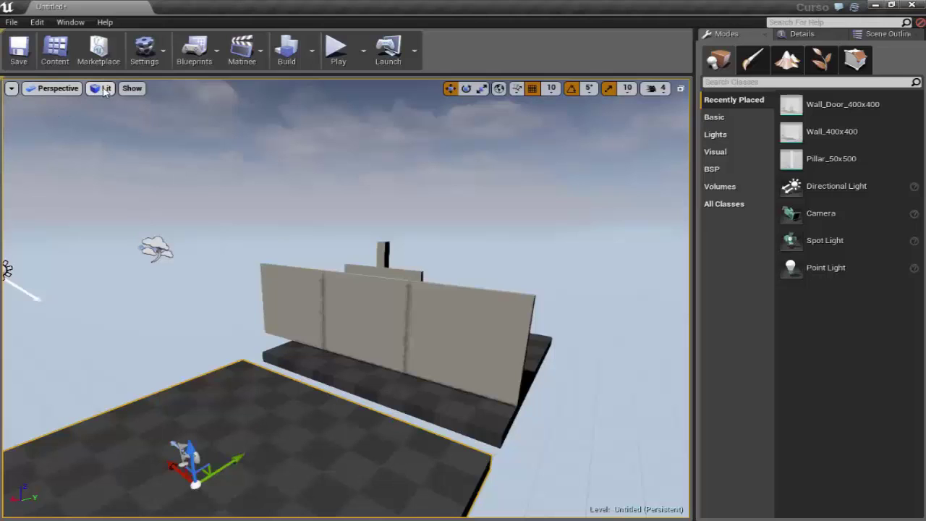
left_click(73, 90)
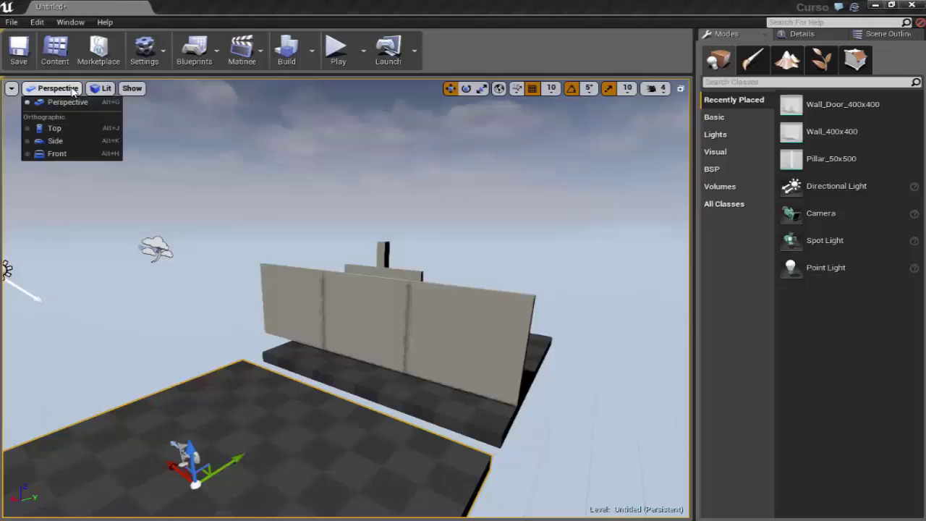
right_click_drag(309, 150, 310, 170)
right_click_drag(362, 282, 320, 252)
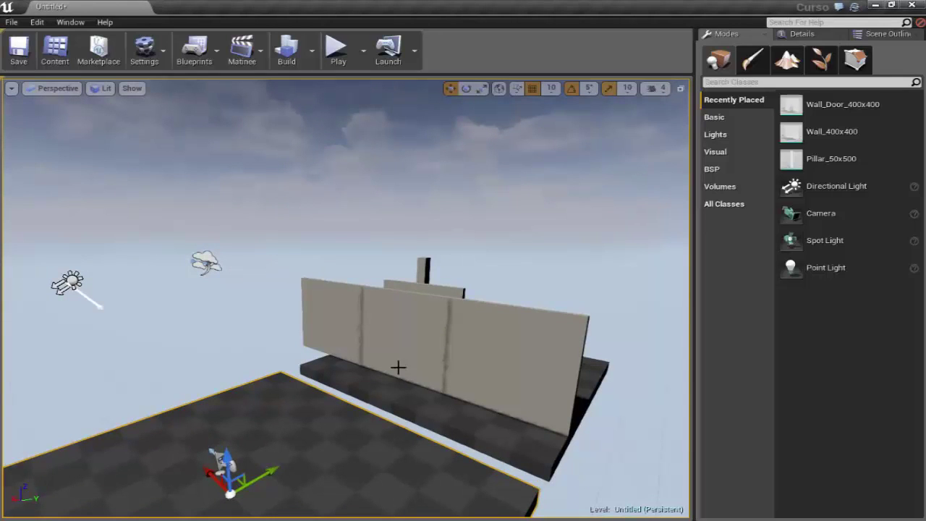
right_click_drag(289, 288, 267, 311)
left_click(680, 88)
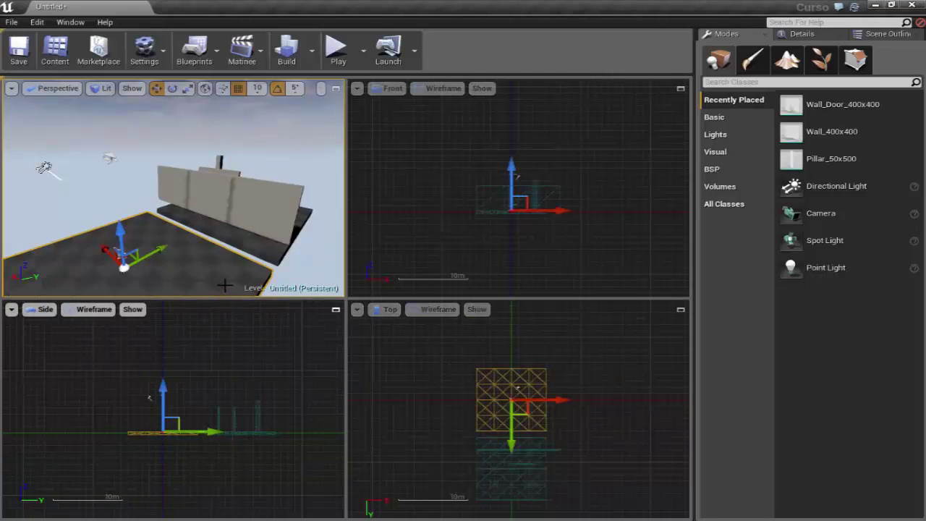
Pan the orthographic views and orbit the perspective camera, then maximize the Perspective viewport
right_click_drag(438, 249, 441, 198)
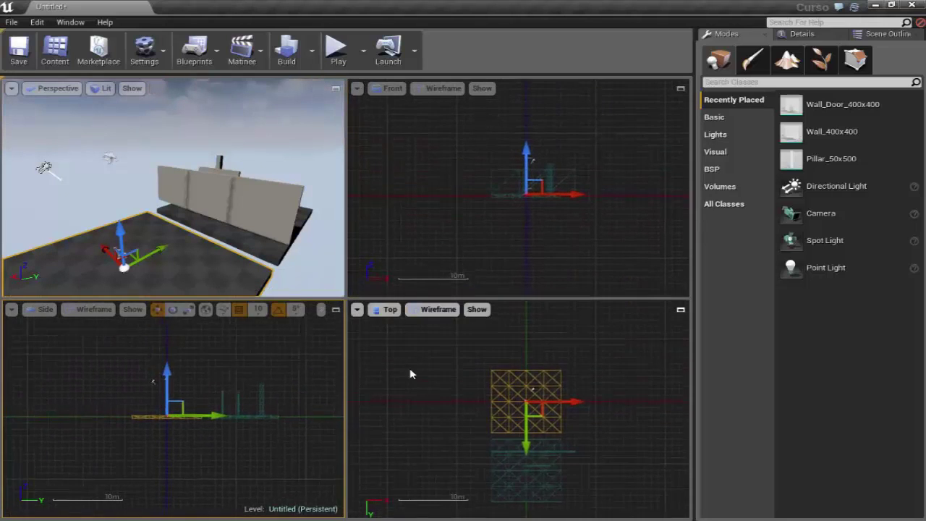
right_click_drag(410, 373, 436, 355)
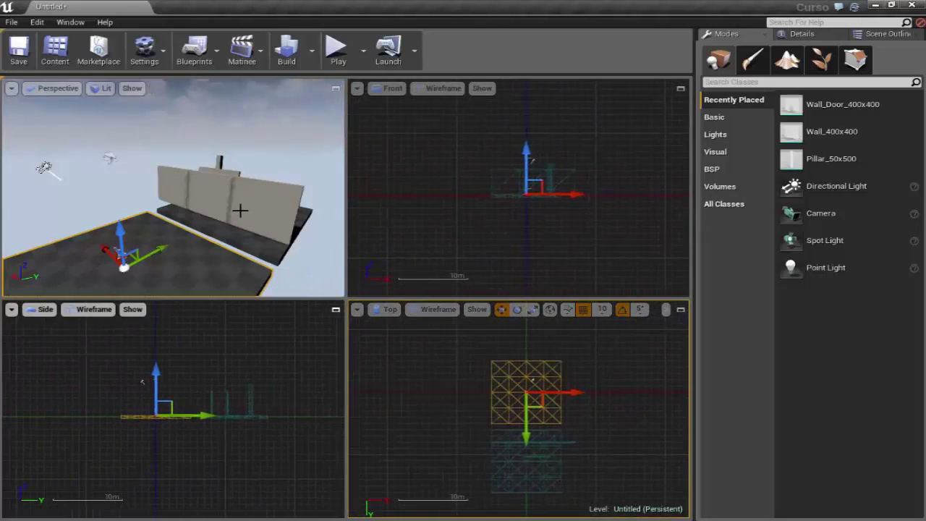
middle_click_drag(253, 184, 253, 184)
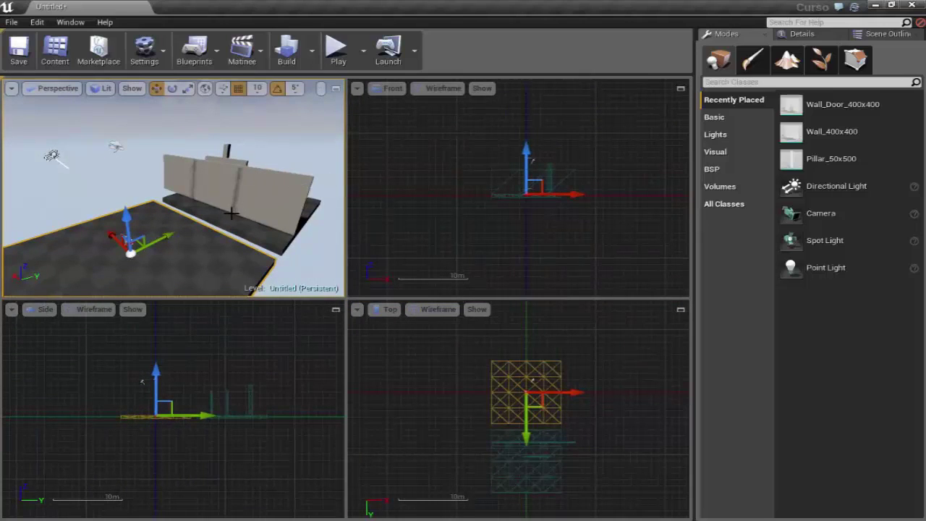
right_click_drag(231, 212, 231, 213)
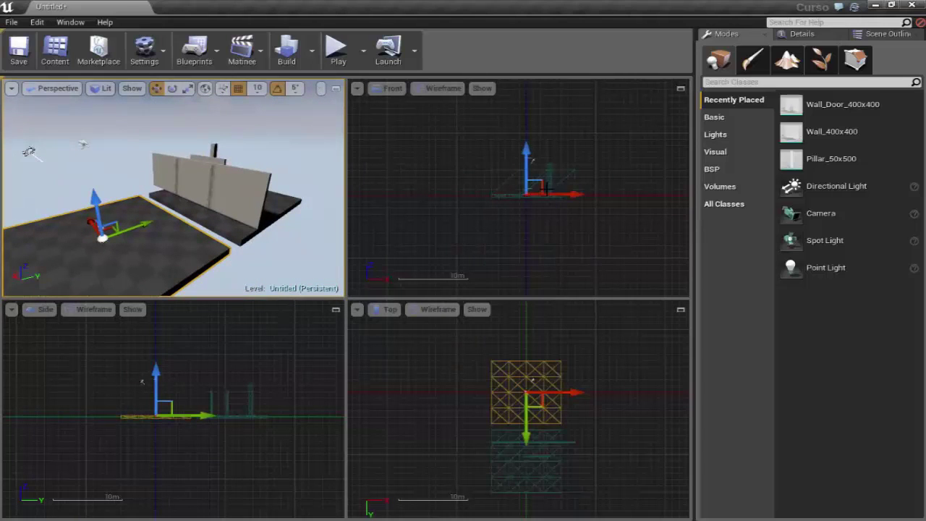
right_click_drag(464, 168, 472, 176)
right_click_drag(450, 375, 449, 365)
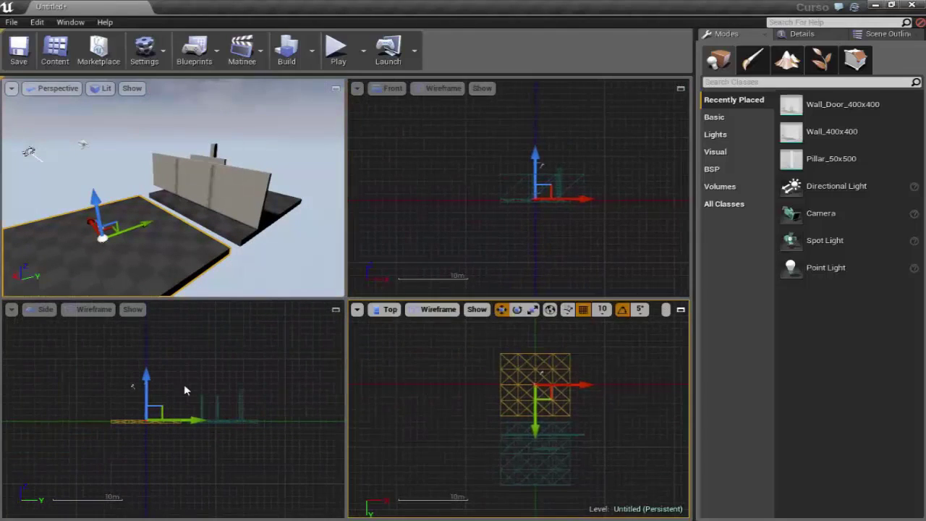
right_click_drag(185, 386, 196, 344)
left_click(336, 87)
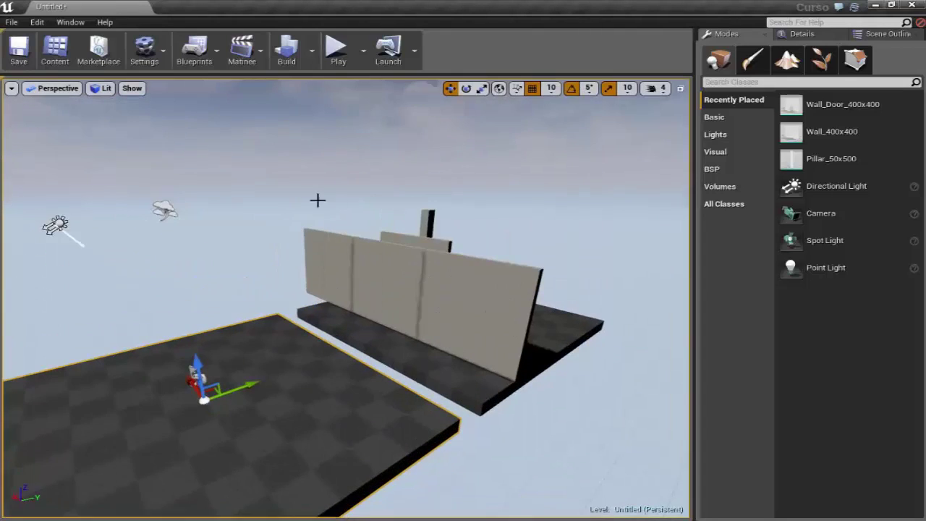
Fly closer to the walls, zoom the Top view in the four-pane layout, and re-maximize Perspective
right_click_drag(355, 288, 355, 288)
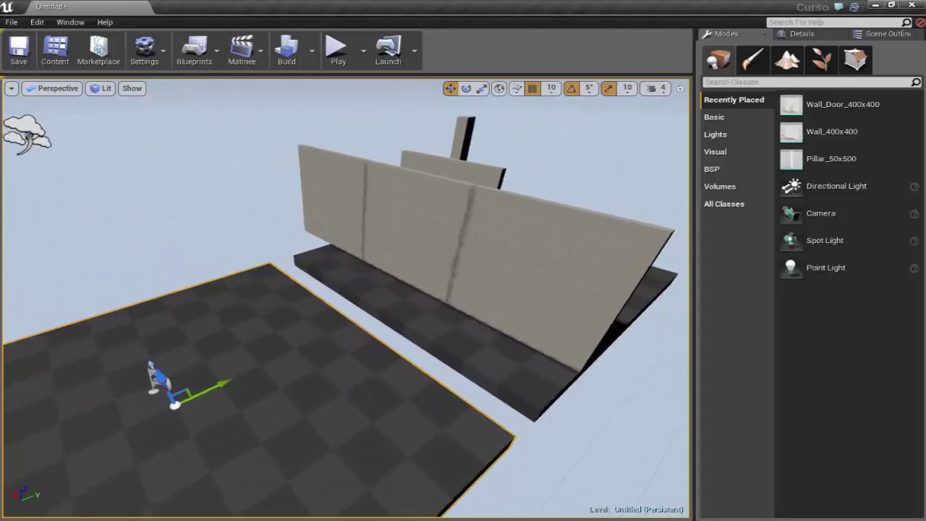
left_click(681, 88)
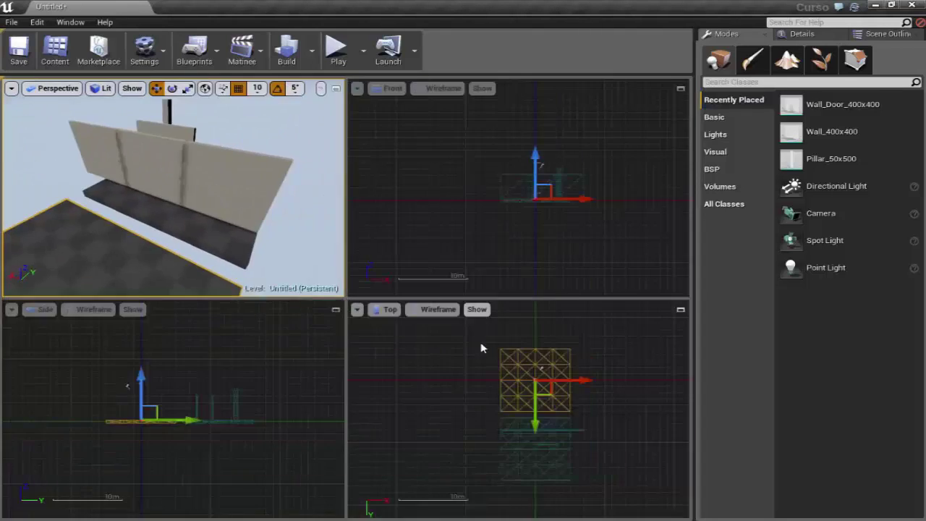
right_click_drag(471, 383, 472, 382)
scroll(469, 383, "up", 1)
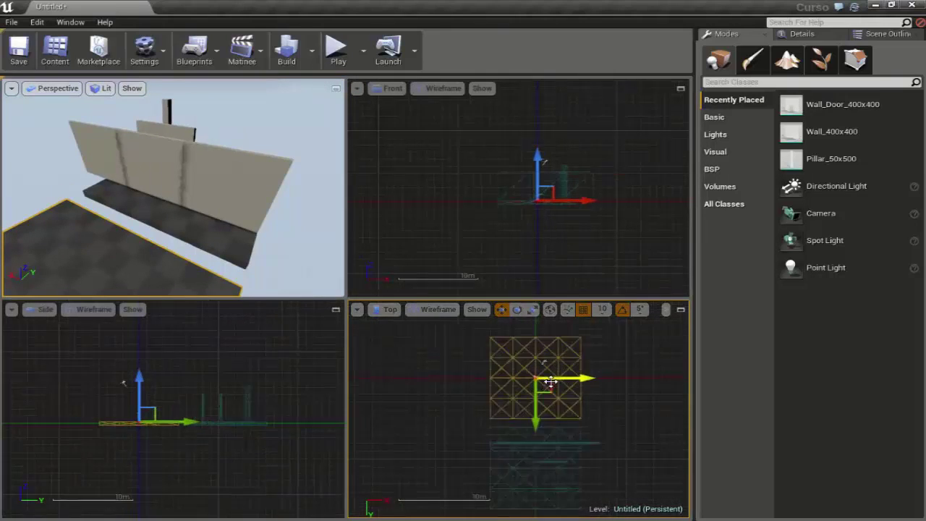
scroll(466, 384, "up", 2)
scroll(461, 386, "up", 2)
scroll(461, 385, "up", 1)
scroll(409, 379, "down", 1)
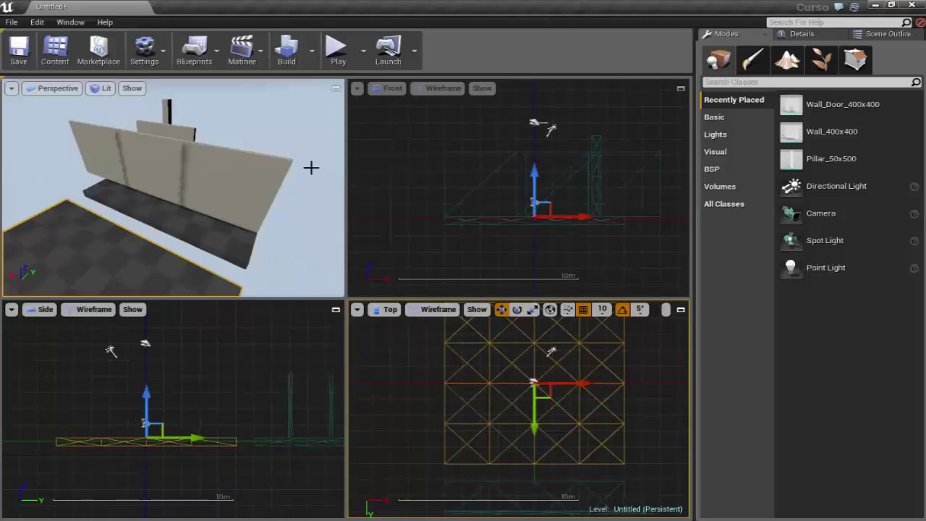
mouse_move(310, 166)
left_mouse_down()
mouse_move(318, 137)
mouse_move(318, 188)
mouse_move(319, 166)
left_mouse_up()
left_click(335, 88)
Switch the viewport to the Top orthographic view, then to the Side view
left_click(55, 88)
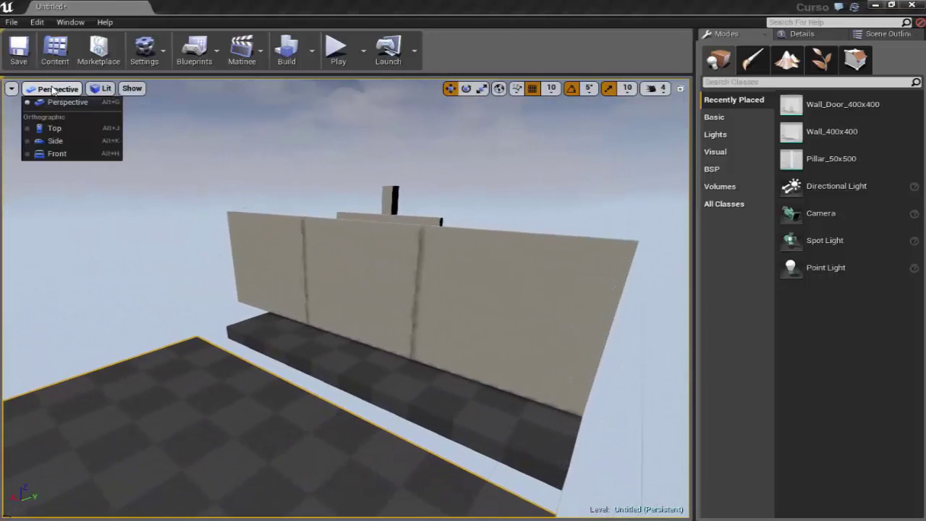
left_click(55, 129)
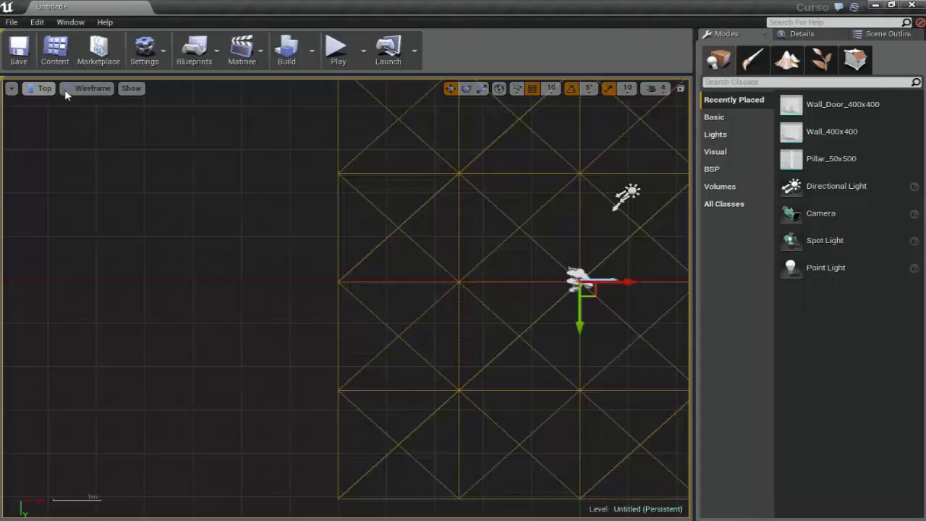
left_click(46, 87)
left_click(54, 141)
Return the viewport to Perspective, zoom out, and open the Lit view mode list
left_click(43, 88)
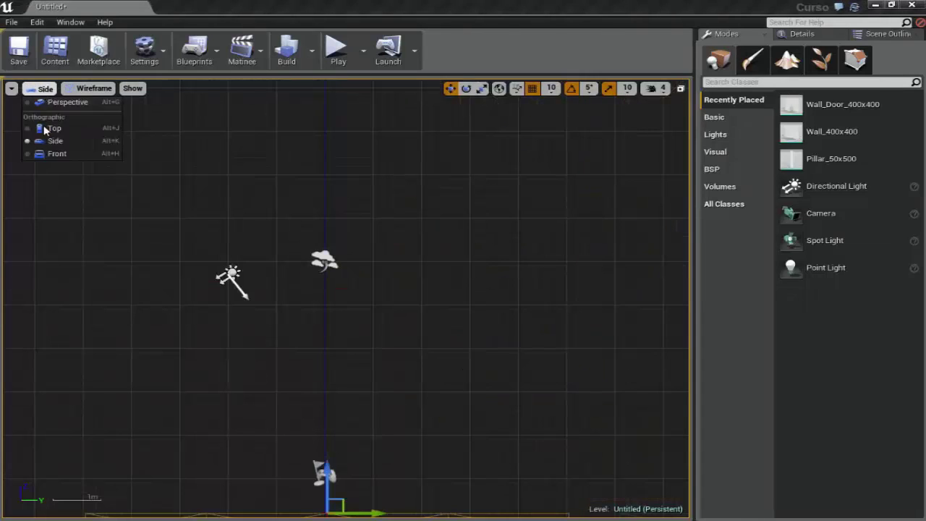
left_click(54, 154)
left_click(40, 88)
left_click(58, 102)
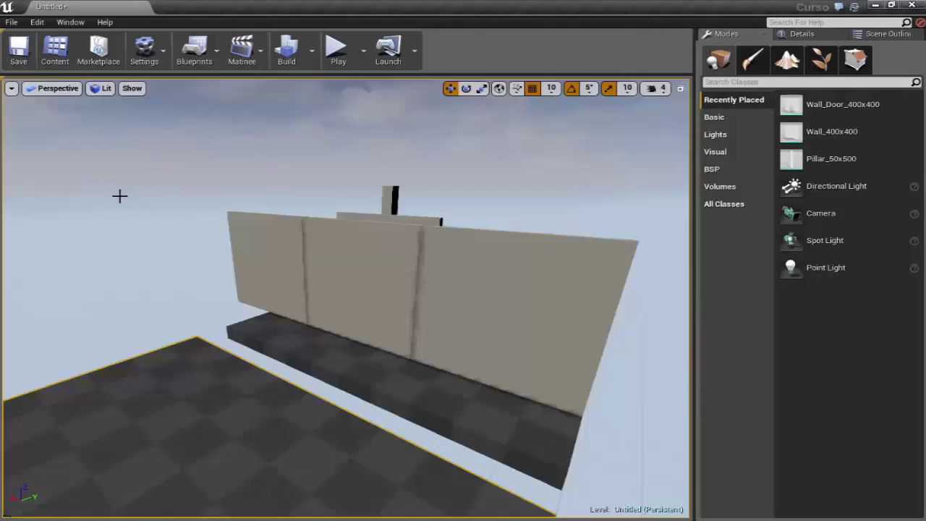
scroll(207, 190, "down", 2)
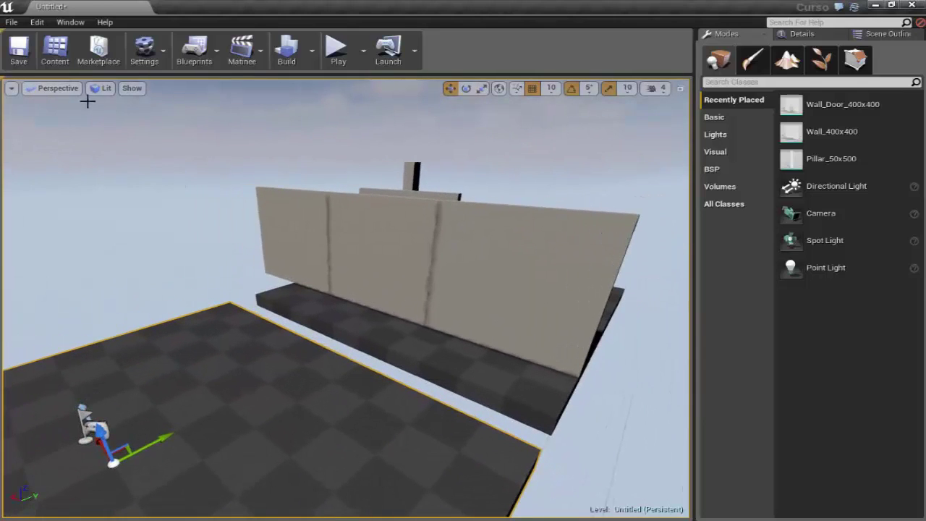
left_click(107, 88)
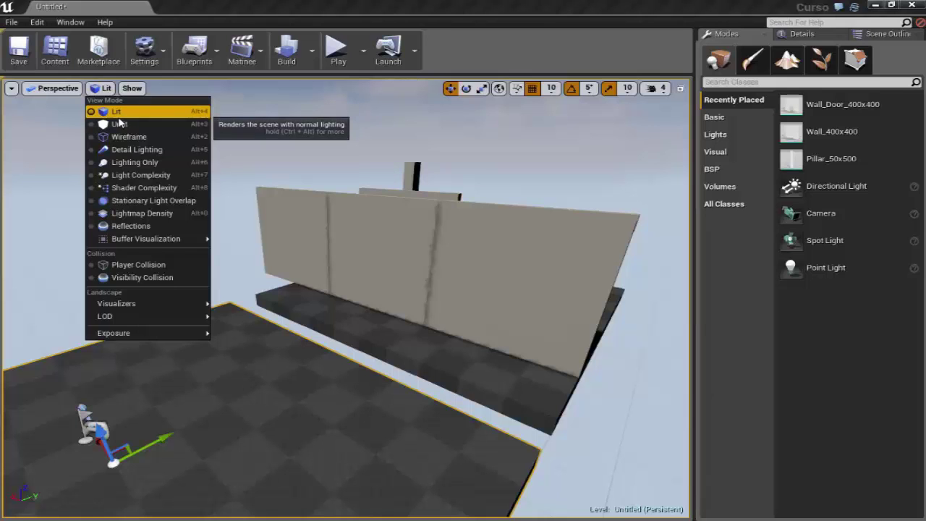
Switch the viewport to Unlit, orbit the scene, and undo an accidental floor-slab move
left_click(120, 123)
mouse_move(291, 244)
right_mouse_down()
mouse_move(246, 209)
mouse_move(239, 167)
mouse_move(327, 231)
right_mouse_up()
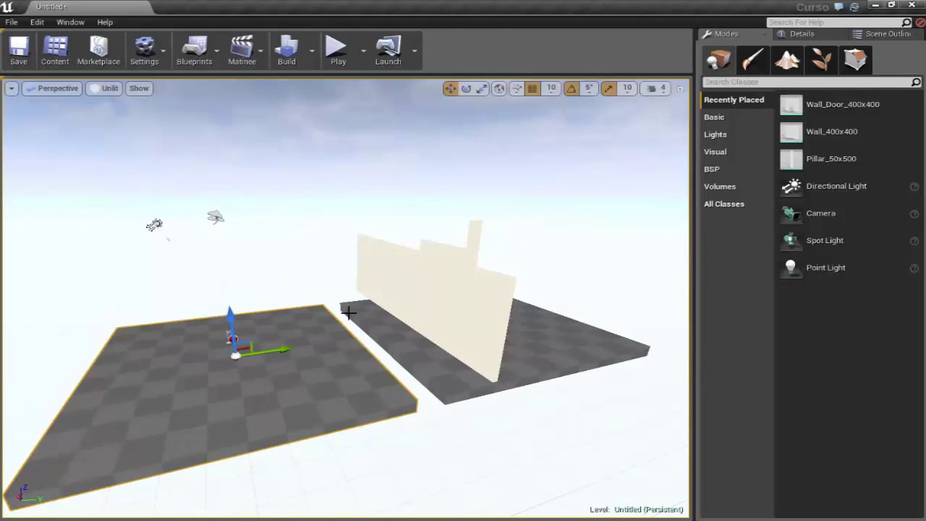
right_click_drag(428, 292, 405, 289)
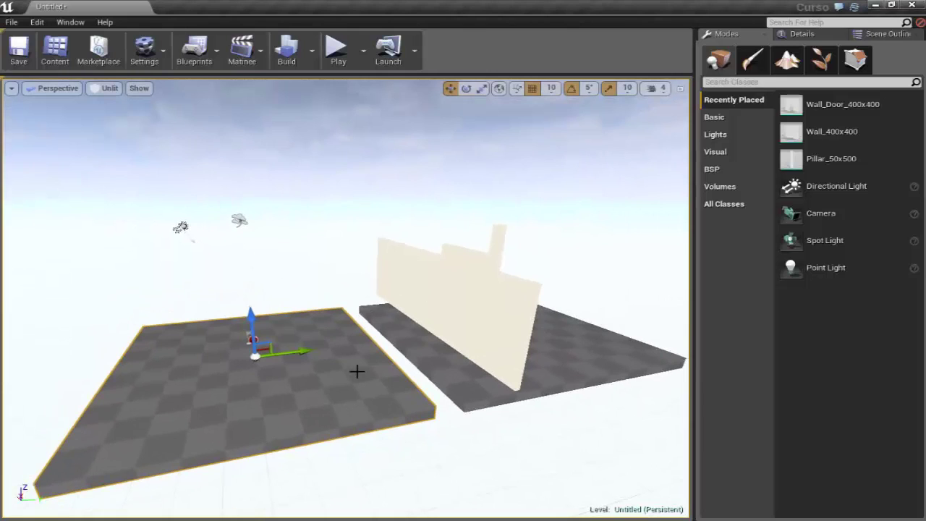
left_click_drag(296, 351, 316, 353)
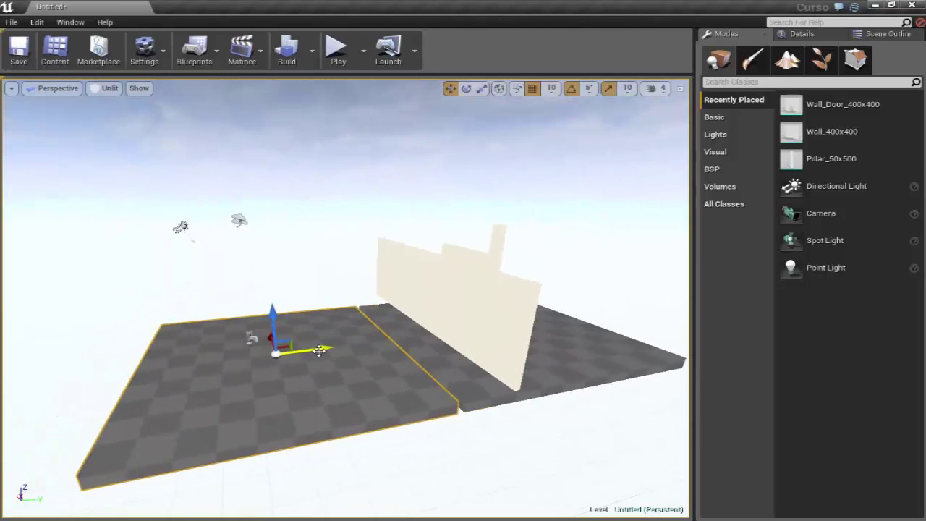
key("ctrl+z")
Preview the Wireframe and then the Detail Lighting view modes
left_click(110, 87)
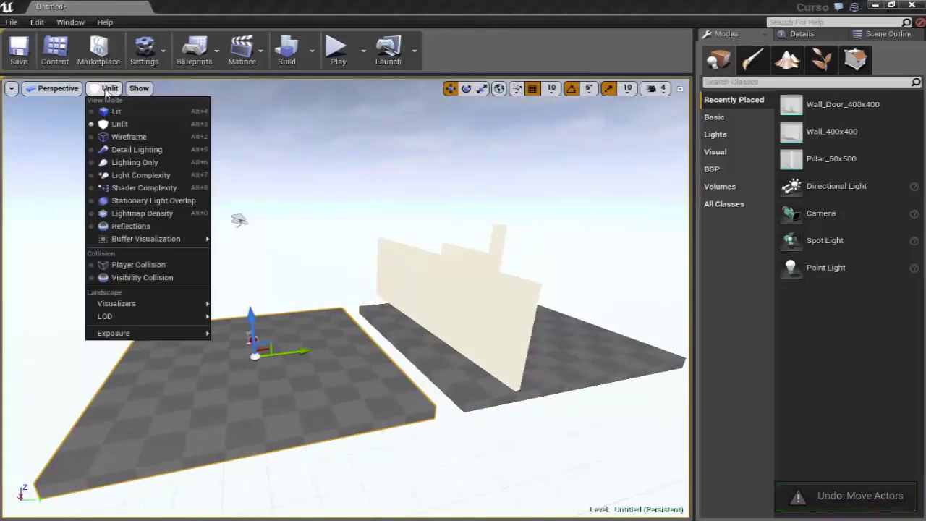
left_click(123, 136)
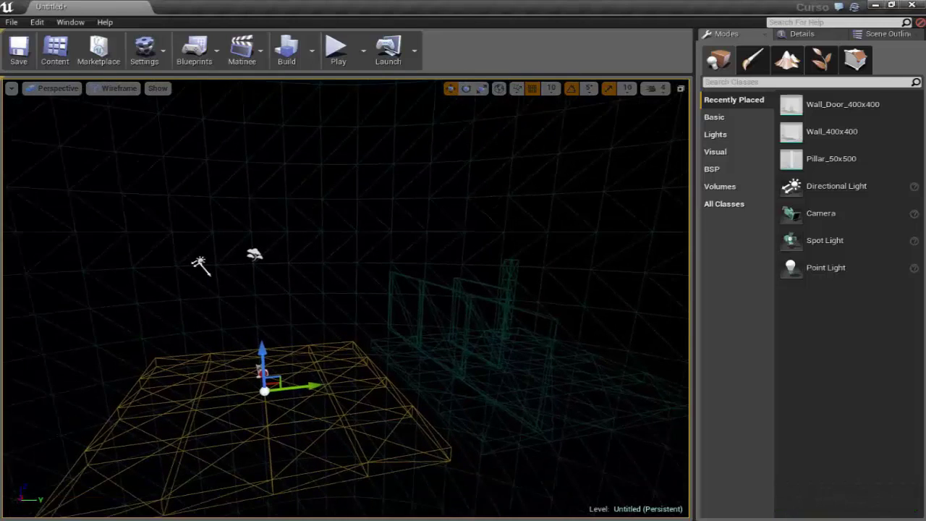
left_click(116, 88)
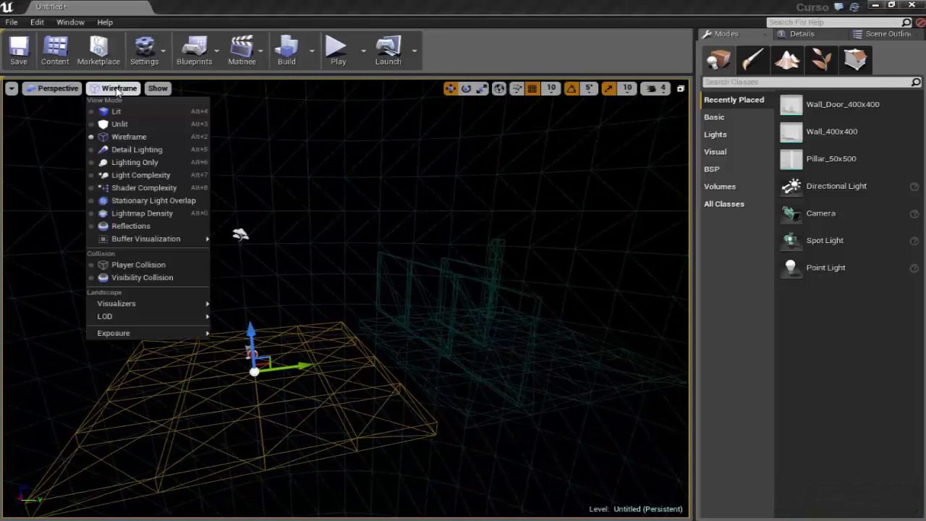
left_click(132, 150)
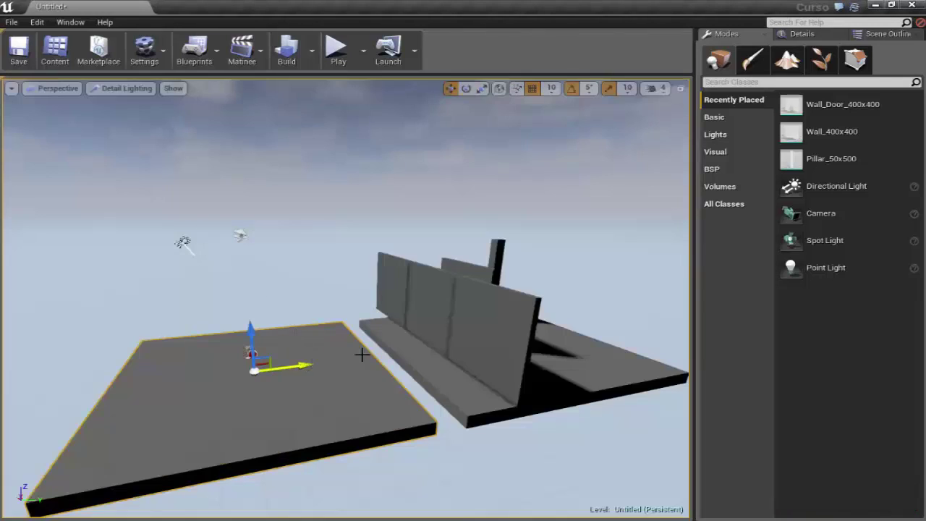
scroll(509, 375, "up", 3)
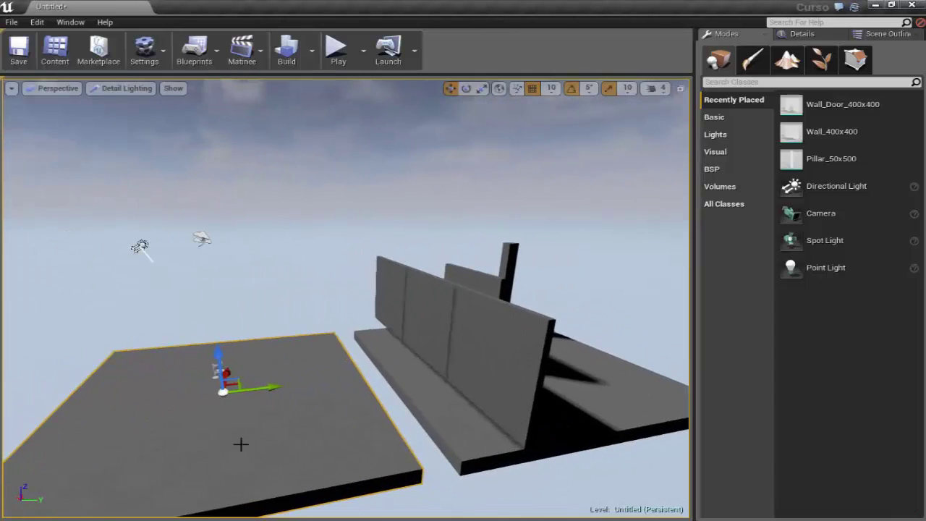
Render the scene as Lighting Only, then Shader Complexity, and reach the Buffer Visualization submenu
left_click(94, 90)
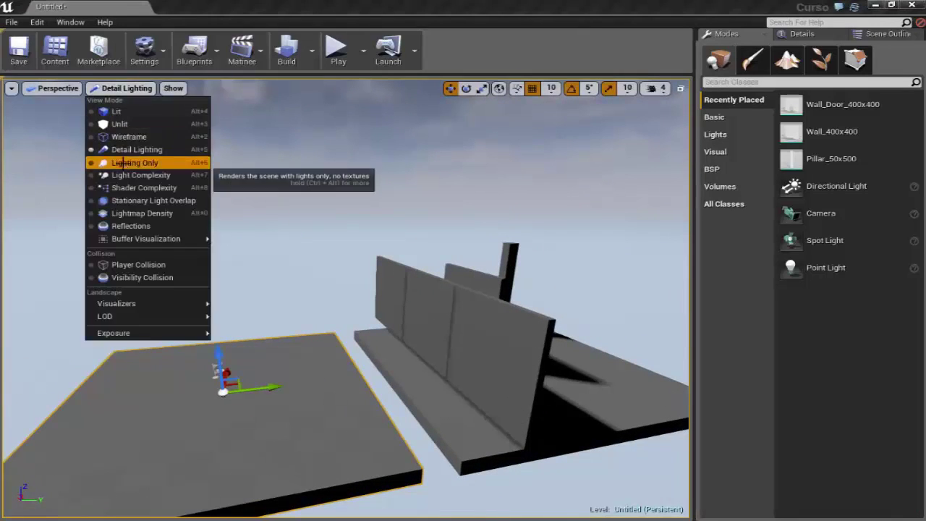
left_click(124, 166)
middle_click_drag(221, 276, 238, 270)
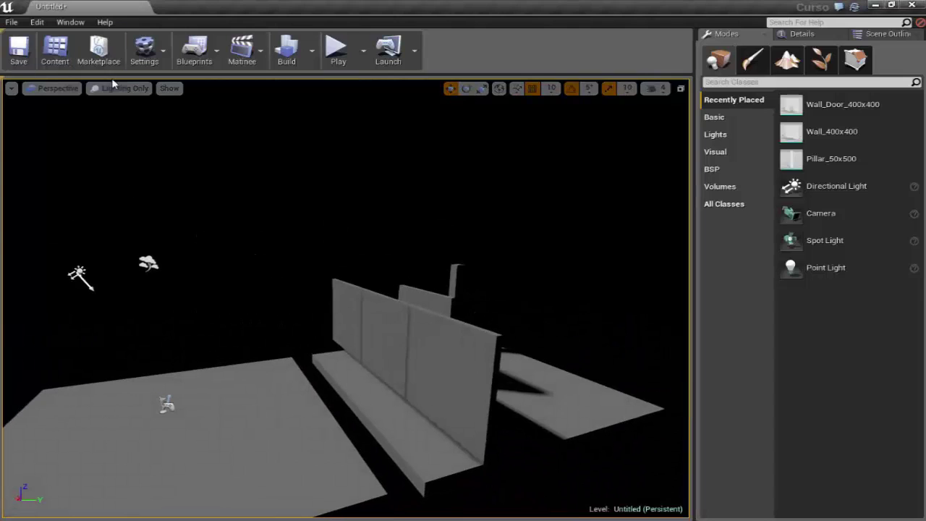
left_click(118, 89)
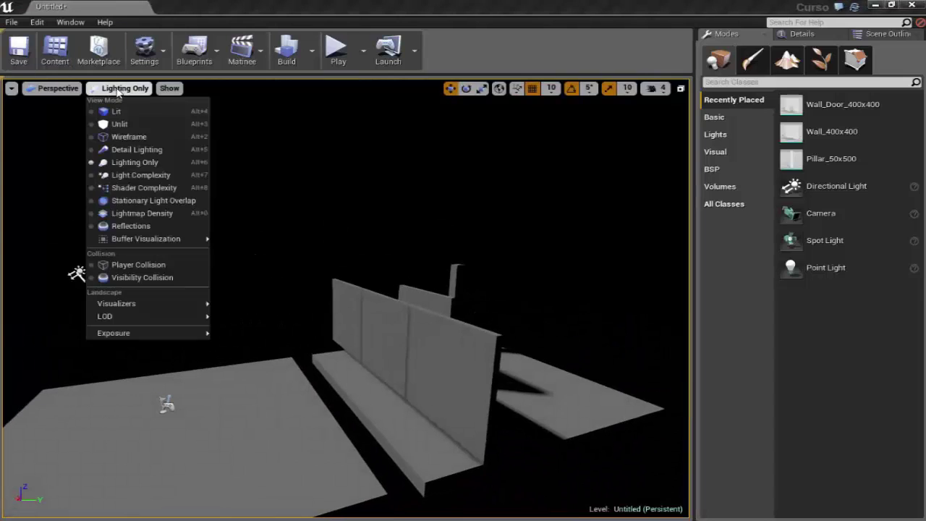
left_click(144, 188)
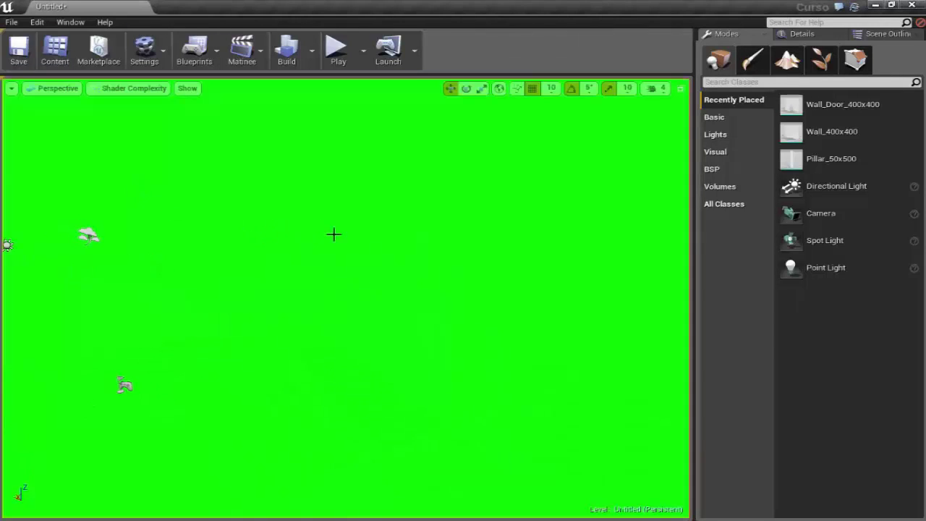
right_click_drag(333, 234, 289, 233)
left_click(127, 89)
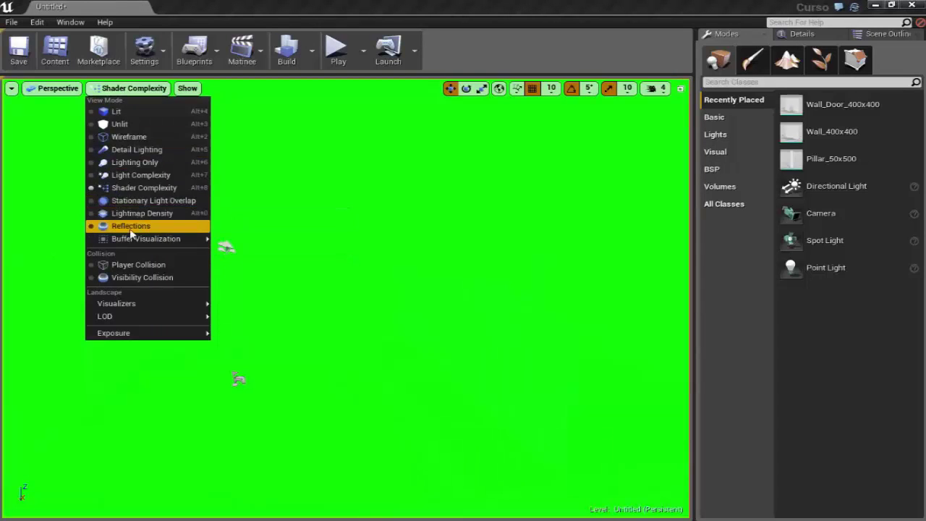
mouse_move(148, 242)
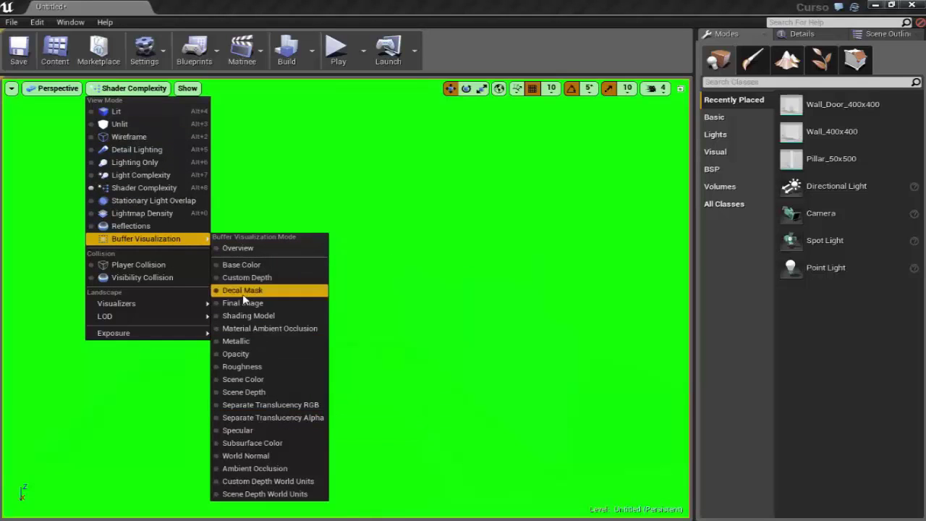
Show the Base Color, then Custom Depth, then Final Image buffers in the viewport
left_click(230, 265)
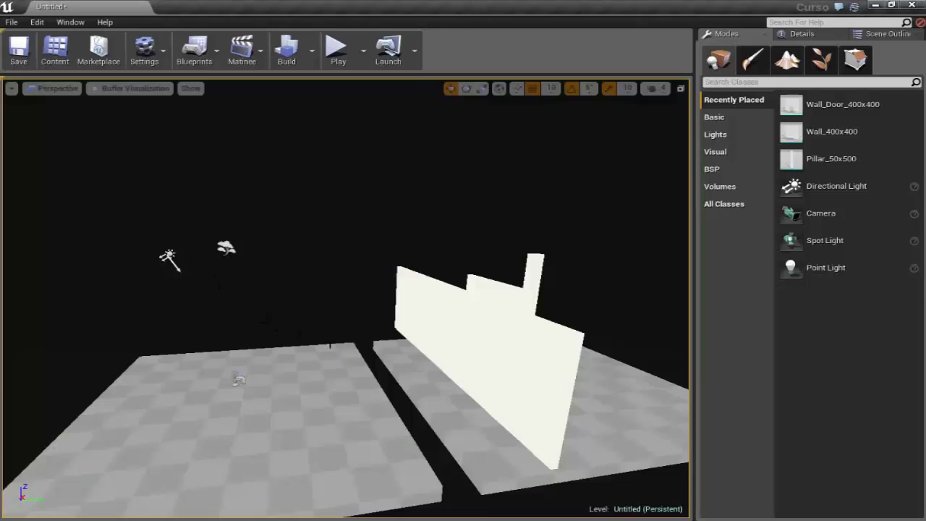
left_click(113, 90)
mouse_move(152, 238)
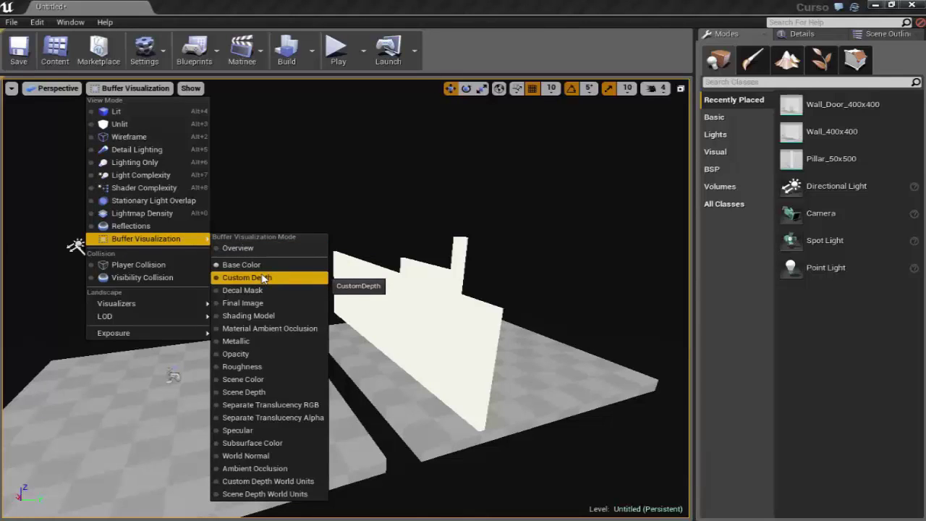
left_click(264, 278)
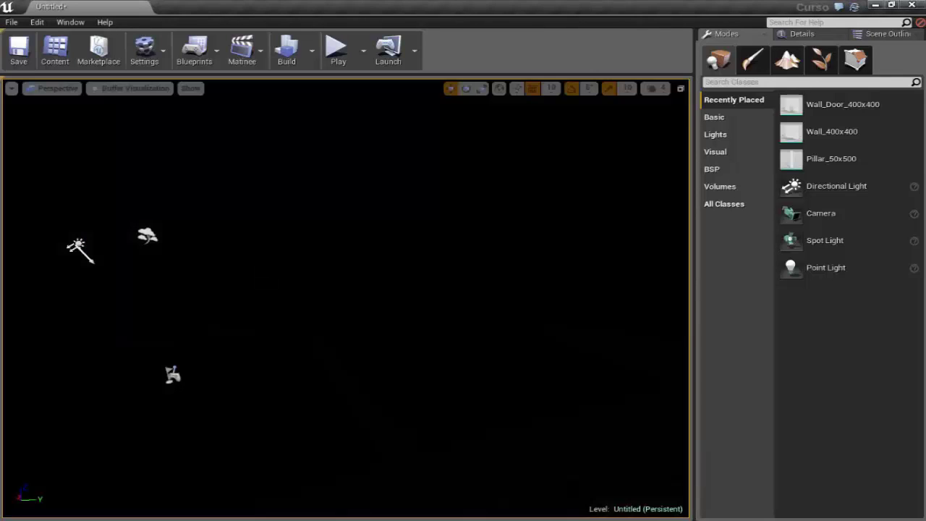
left_click(154, 90)
mouse_move(181, 239)
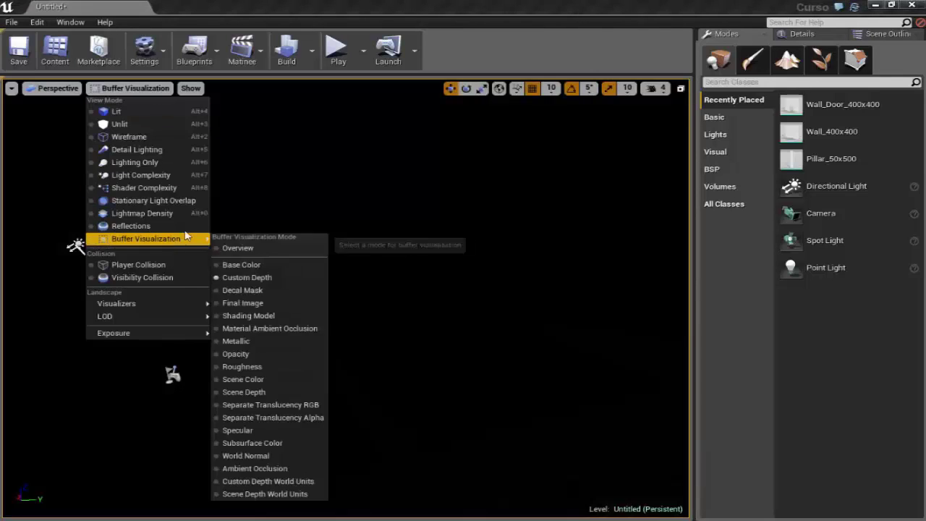
left_click(264, 303)
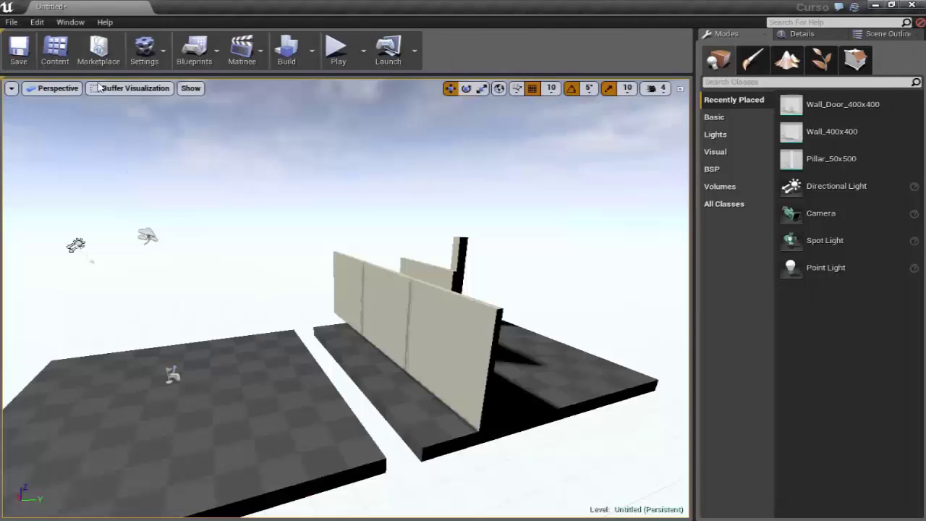
Switch to the Ambient Occlusion buffer and orbit the camera around the wall scene
left_click(135, 89)
mouse_move(195, 240)
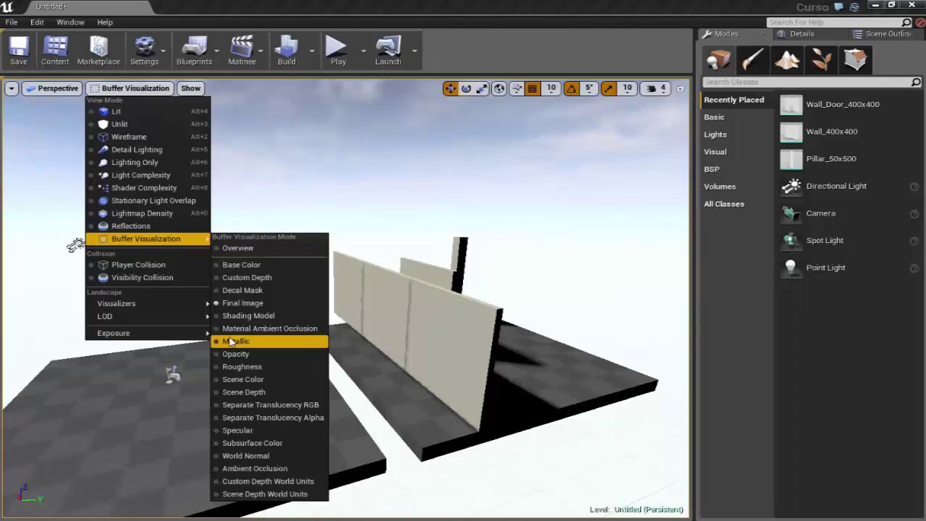
left_click(249, 471)
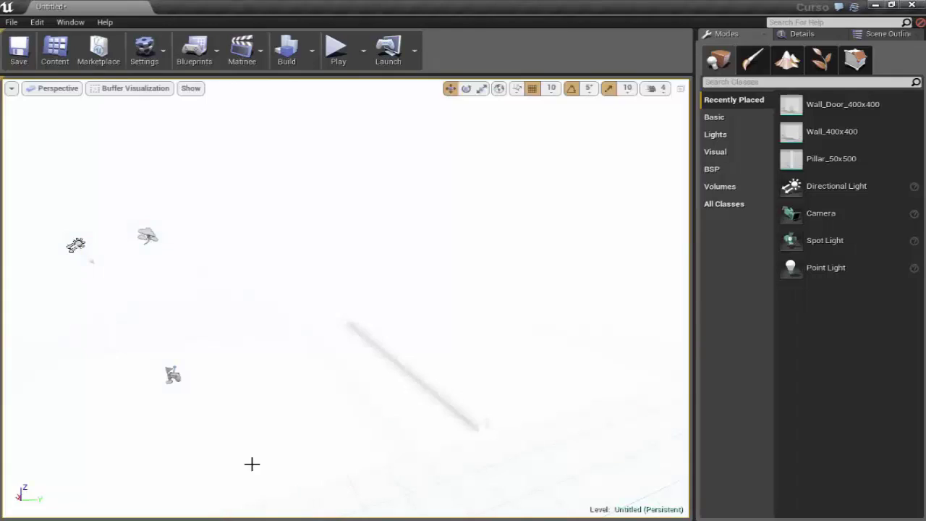
right_click_drag(252, 463, 253, 463)
right_click_drag(444, 302, 444, 302)
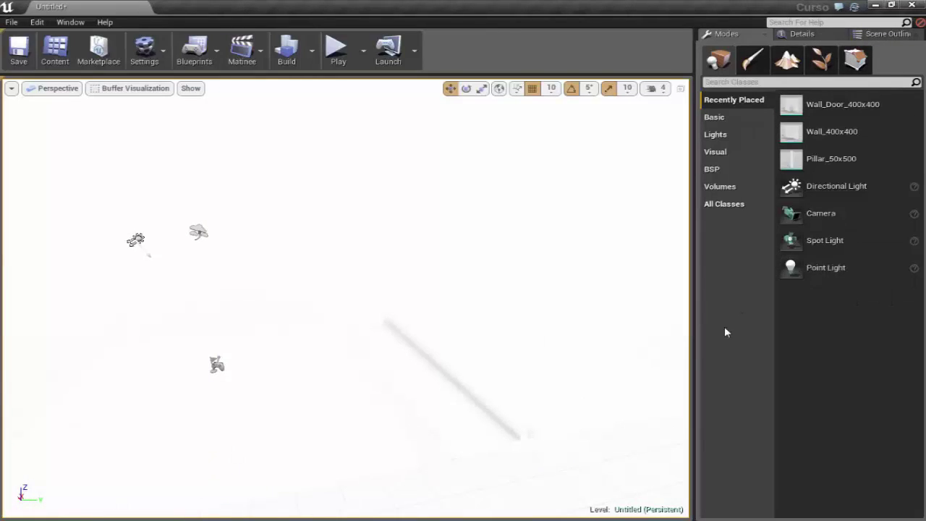
right_click_drag(436, 336, 409, 323)
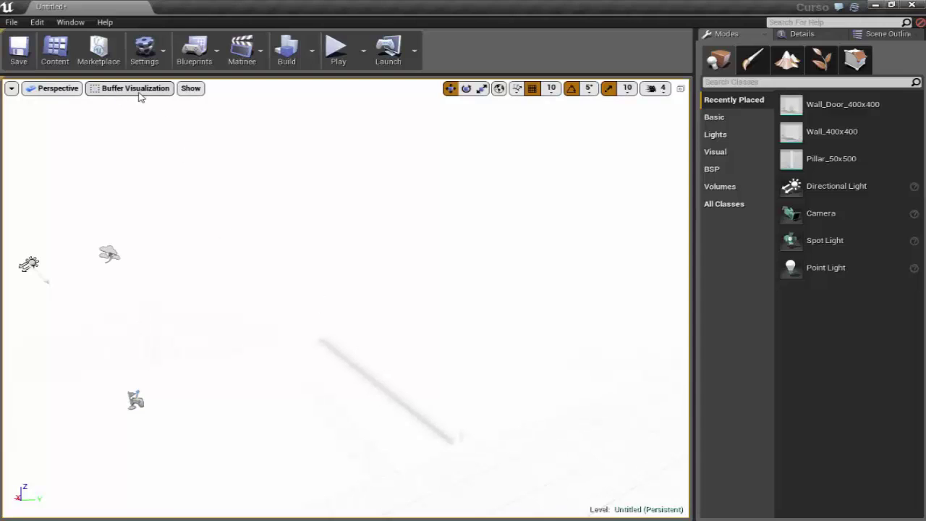
left_click(139, 90)
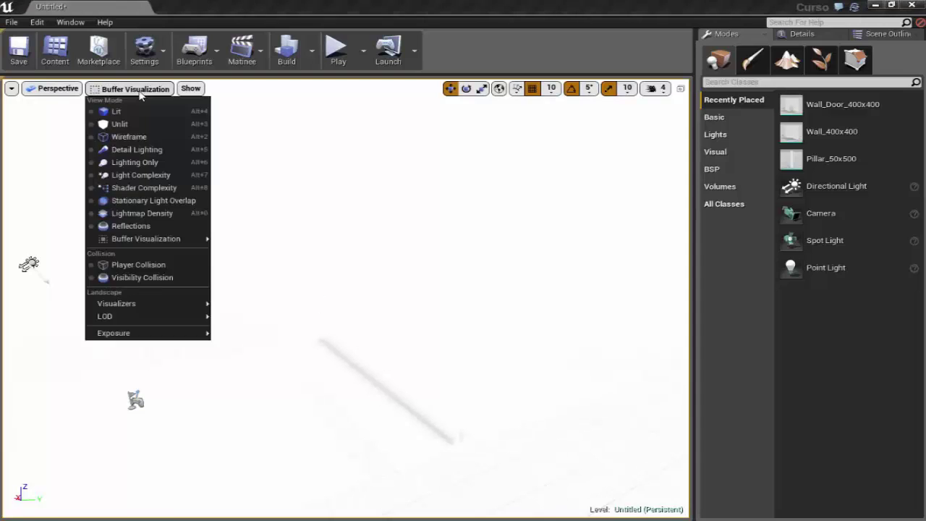
Render the Reflections view mode, fly toward the walls, then go back to Lit
left_click(144, 226)
right_click_drag(304, 310, 311, 290)
left_click(116, 88)
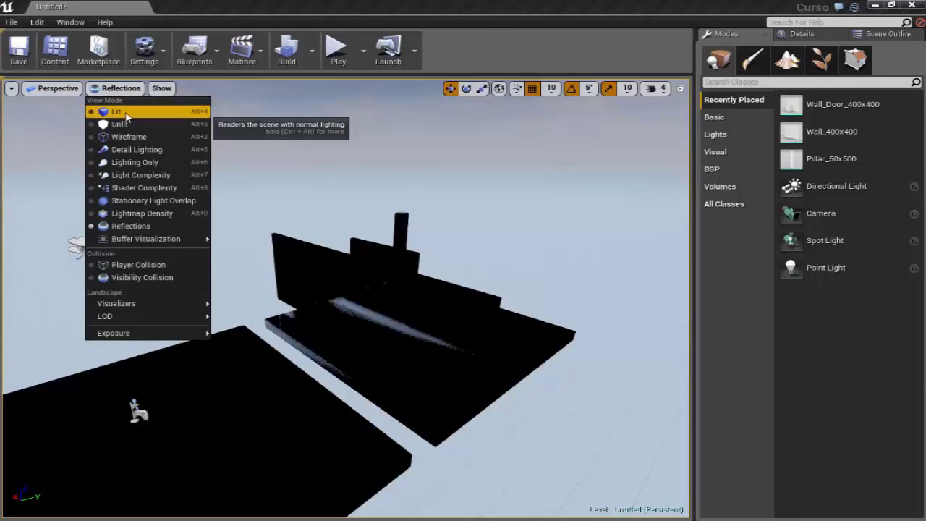
left_click(126, 118)
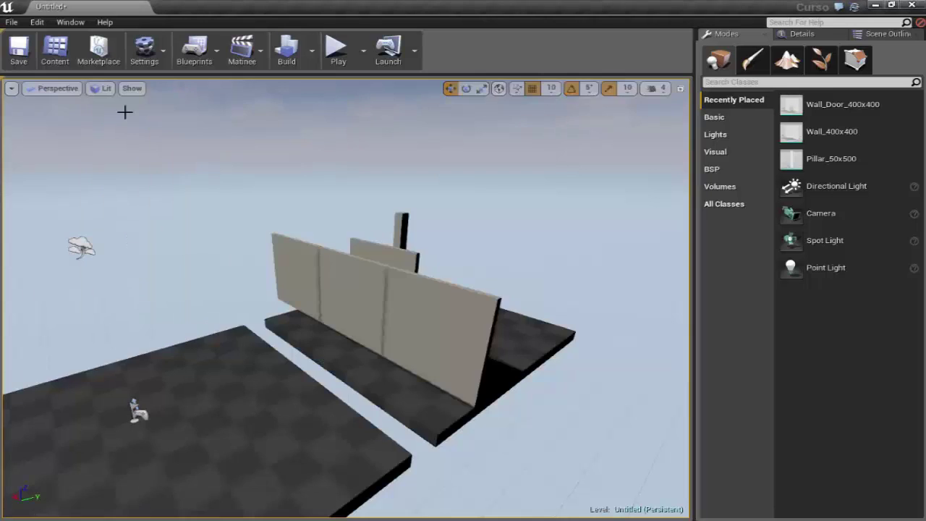
left_click_drag(123, 109, 87, 94)
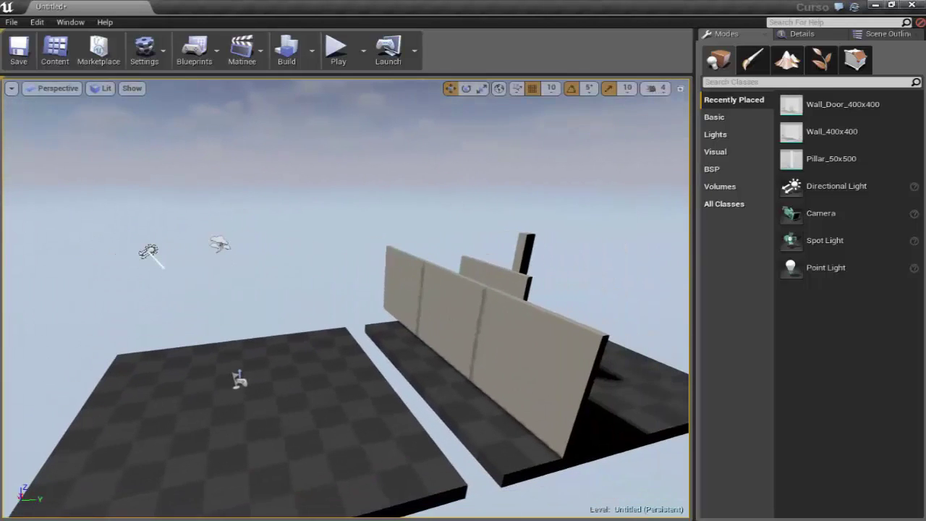
Try Unlit and Wireframe modes, then settle back on Lit and pull the view back
left_click(101, 88)
left_click(101, 126)
left_click(101, 88)
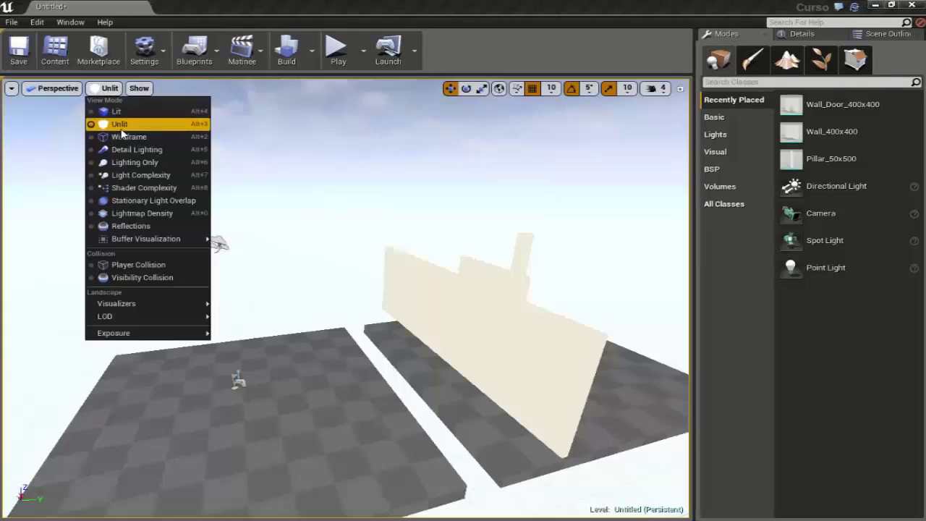
left_click(109, 136)
left_click_drag(126, 138, 126, 105)
left_click(118, 89)
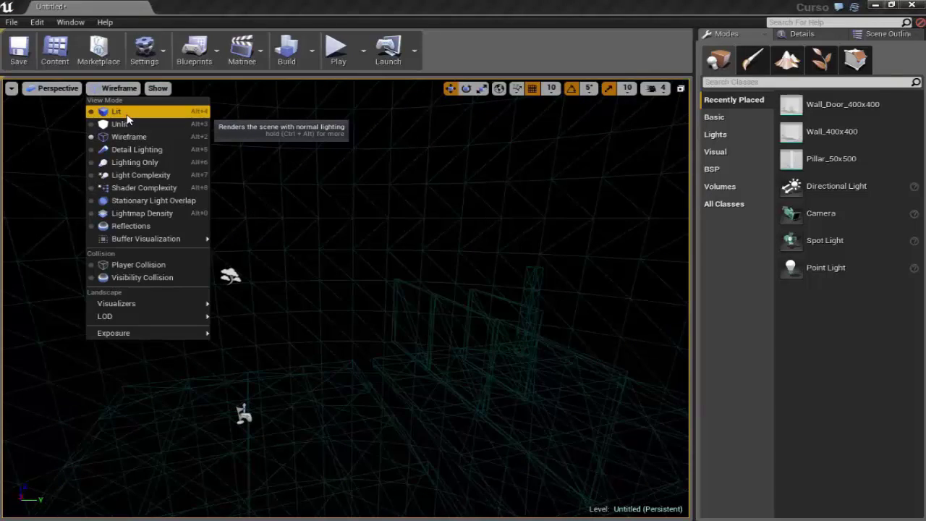
left_click(124, 113)
mouse_move(291, 280)
left_mouse_down()
mouse_move(333, 325)
mouse_move(318, 326)
left_mouse_up()
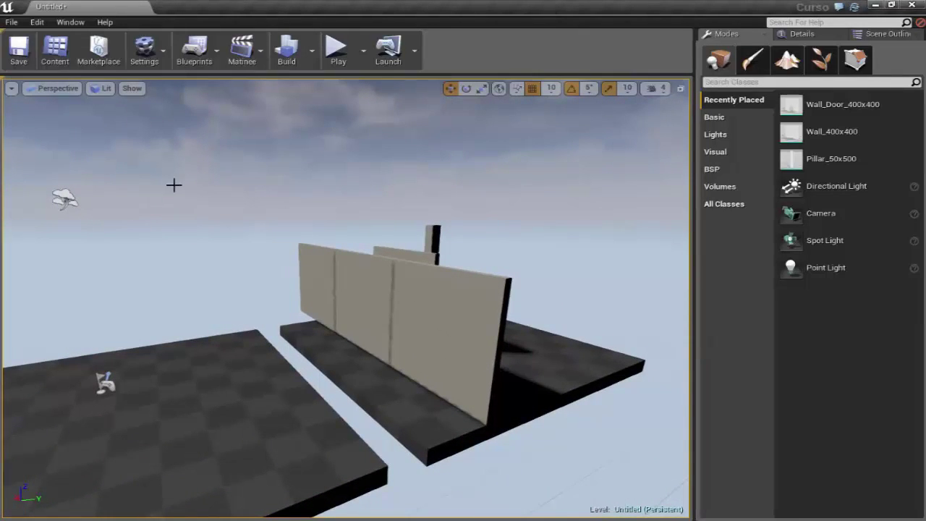
left_click(132, 88)
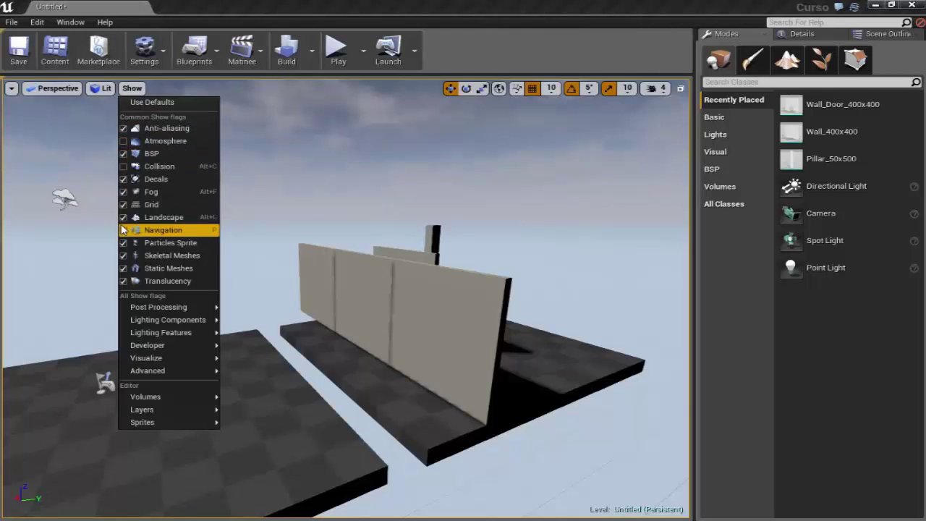
right_click_drag(279, 193, 279, 192)
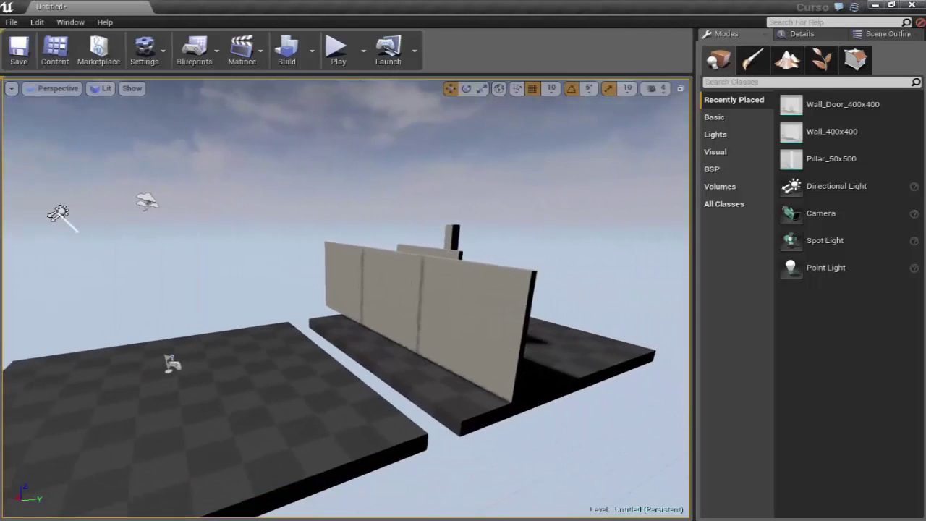
right_click_drag(231, 221, 124, 125)
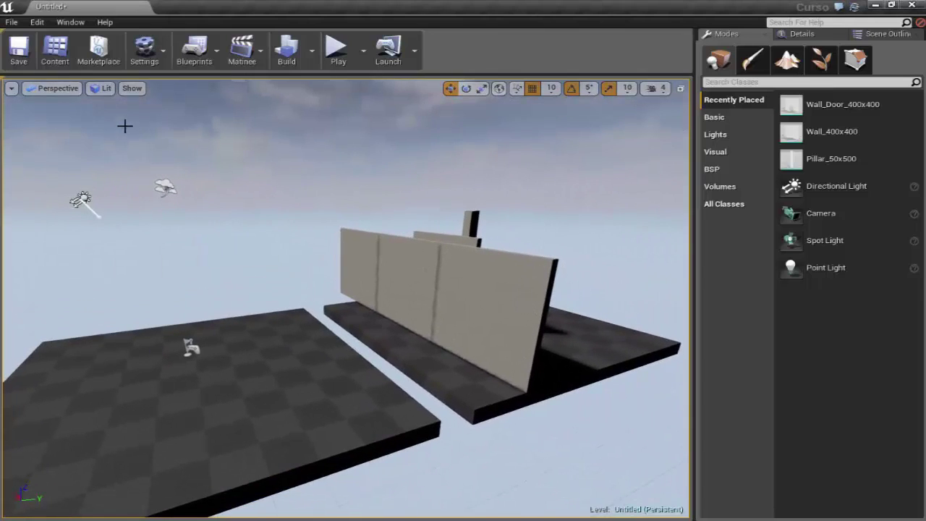
left_click(132, 88)
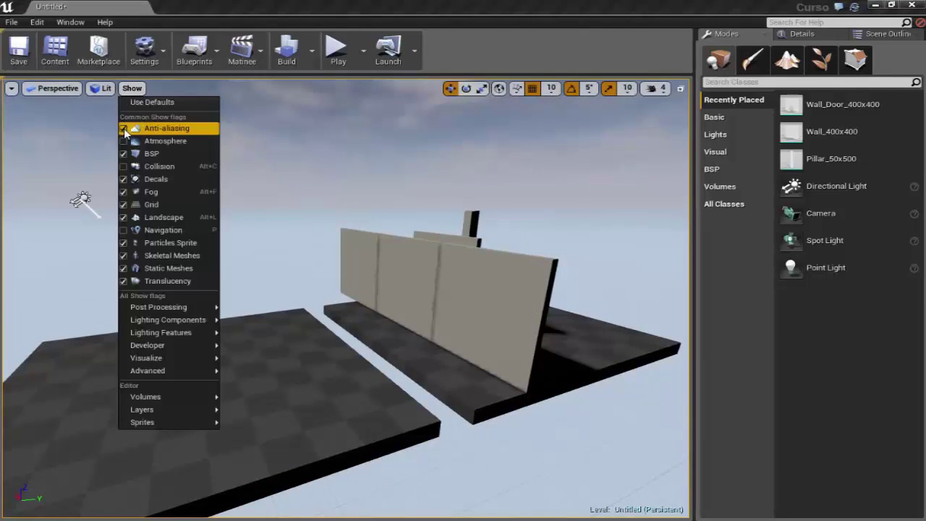
left_click(124, 129)
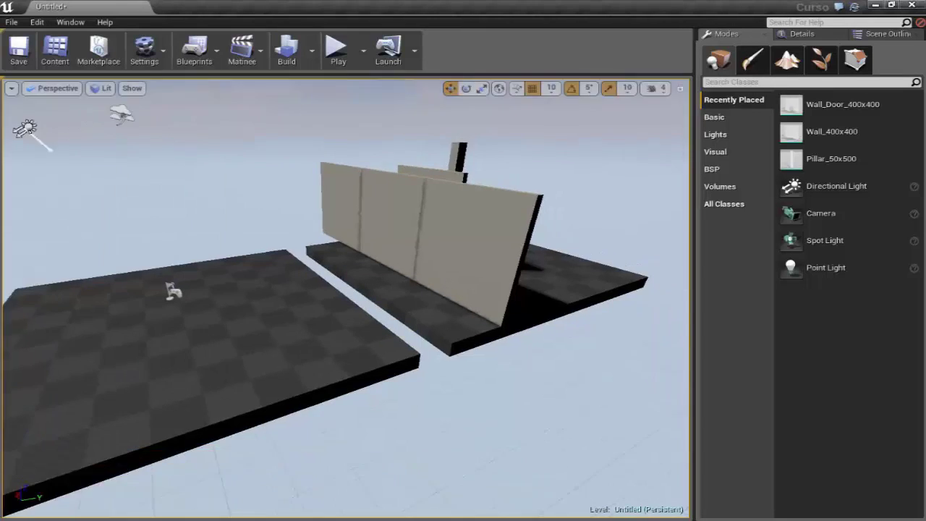
right_click_drag(239, 217, 232, 209)
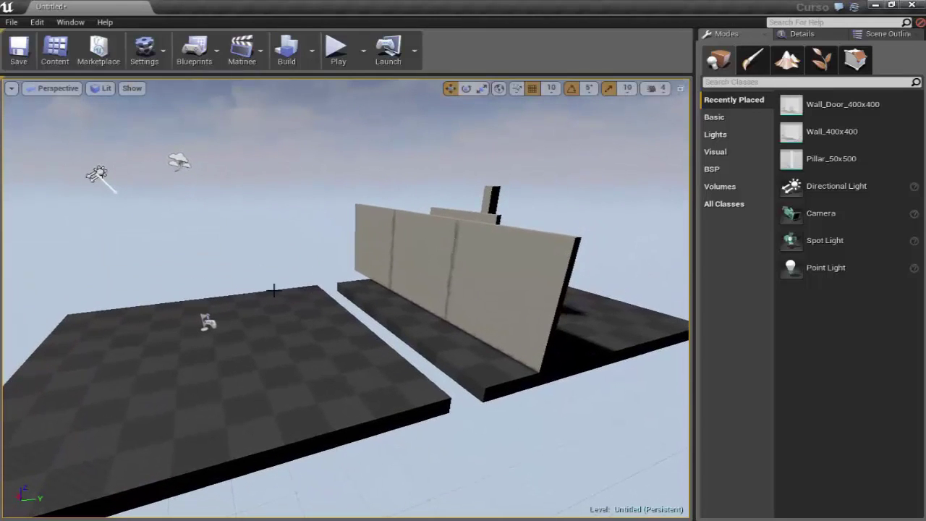
right_click_drag(354, 274, 377, 260)
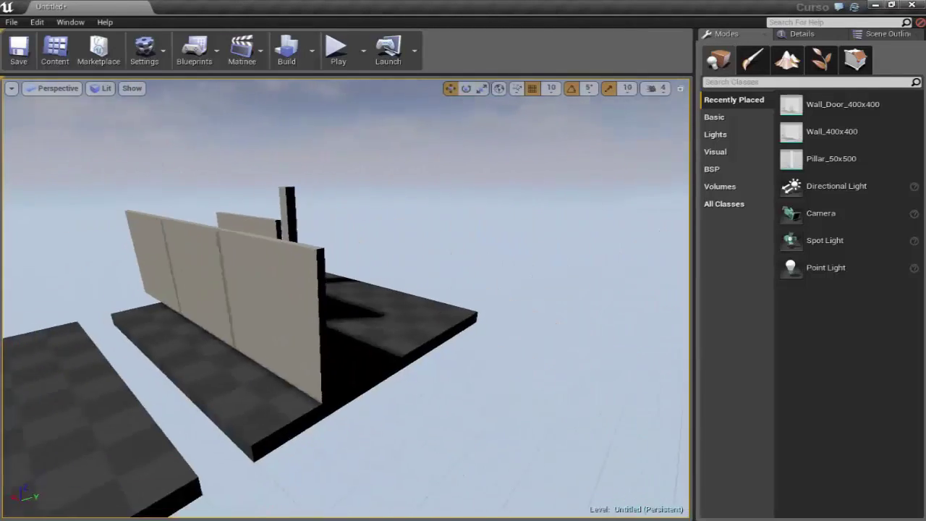
mouse_move(376, 260)
right_mouse_down()
mouse_move(347, 275)
mouse_move(139, 121)
right_mouse_up()
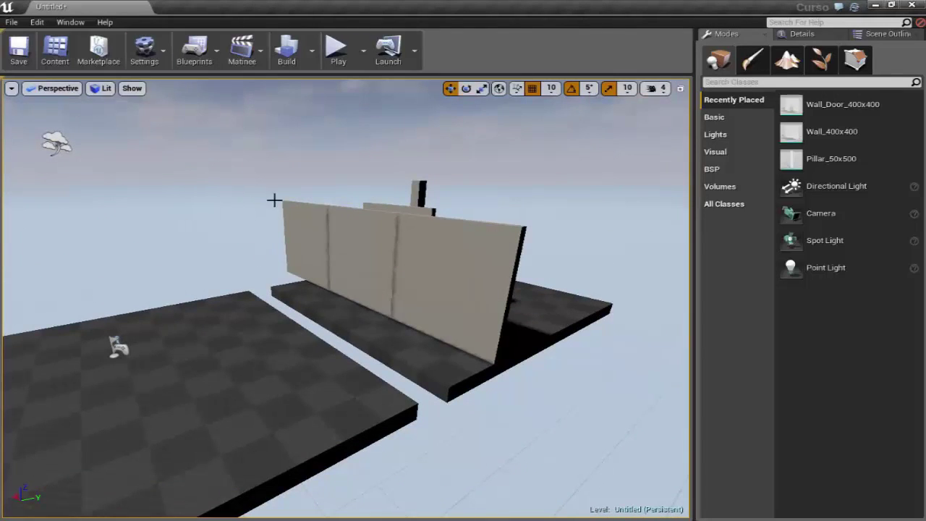
right_click_drag(273, 201, 279, 200)
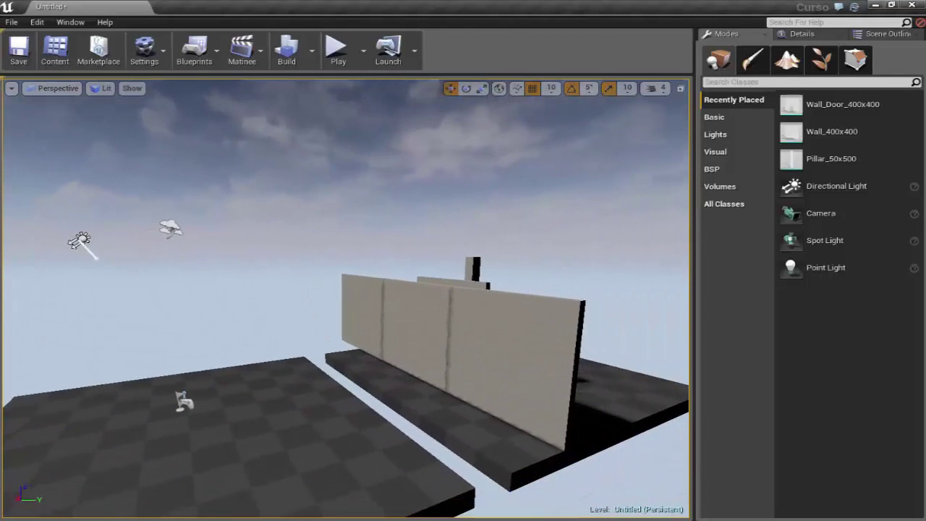
left_click(132, 87)
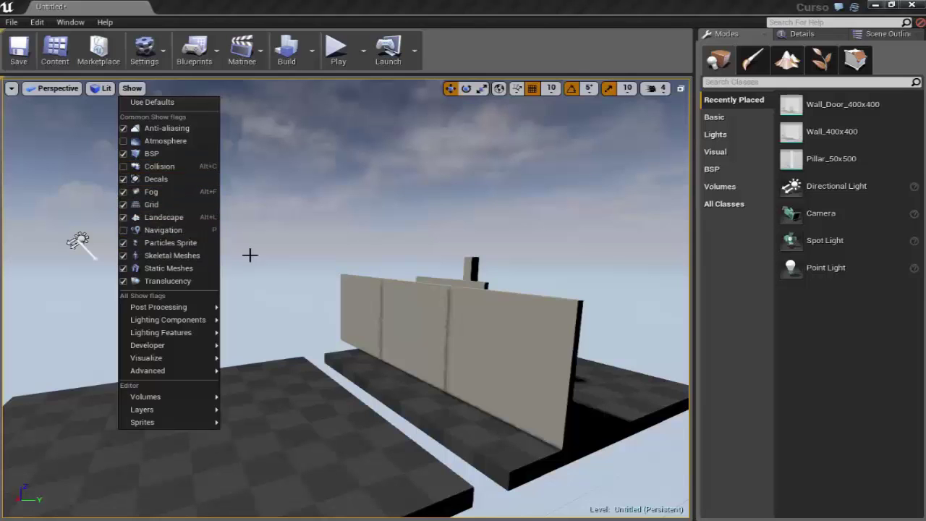
mouse_move(318, 268)
right_mouse_down()
mouse_move(312, 289)
mouse_move(352, 321)
right_mouse_up()
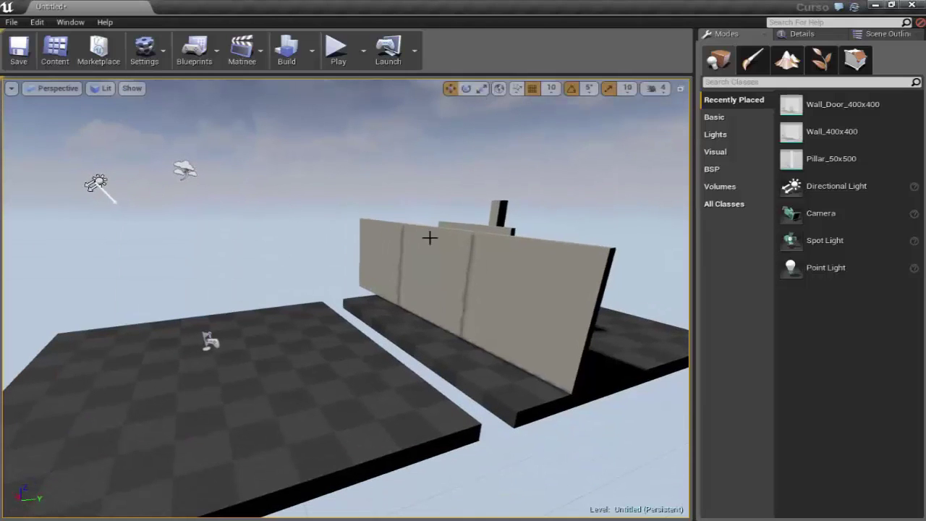
left_click_drag(430, 237, 430, 261)
left_click(132, 87)
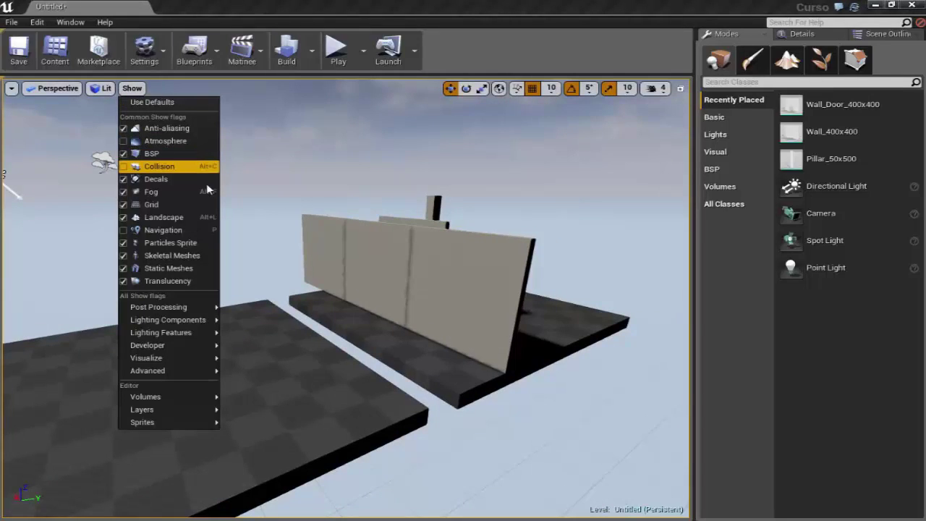
left_click(136, 166)
left_click_drag(338, 283, 392, 183)
left_click(403, 289)
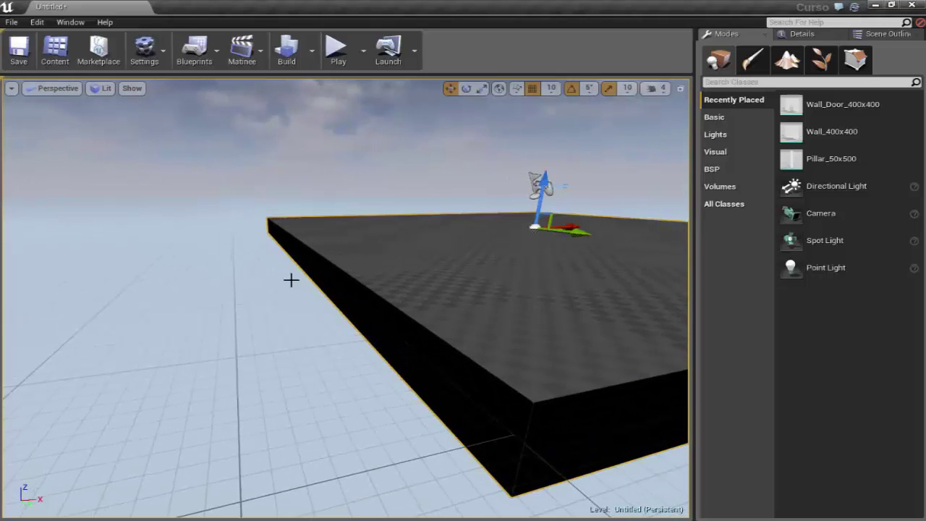
left_click(291, 280)
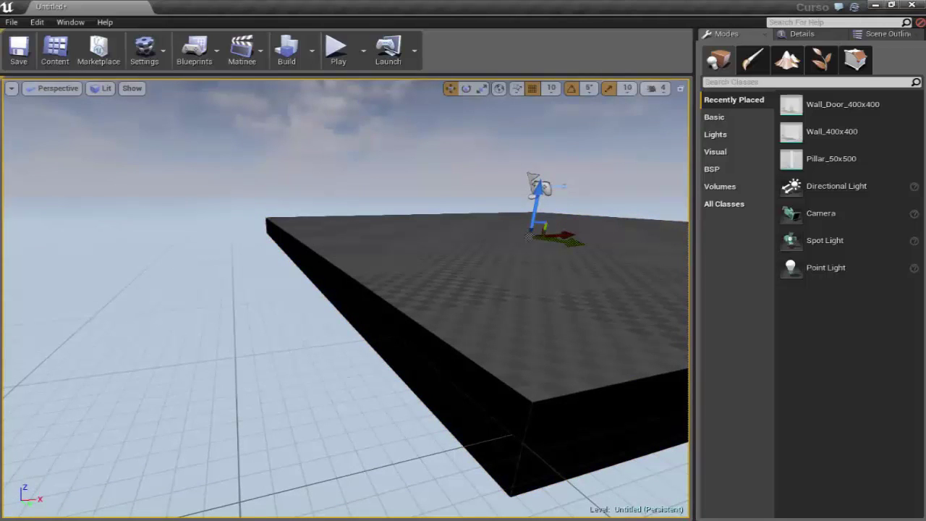
left_click_drag(391, 184, 391, 184)
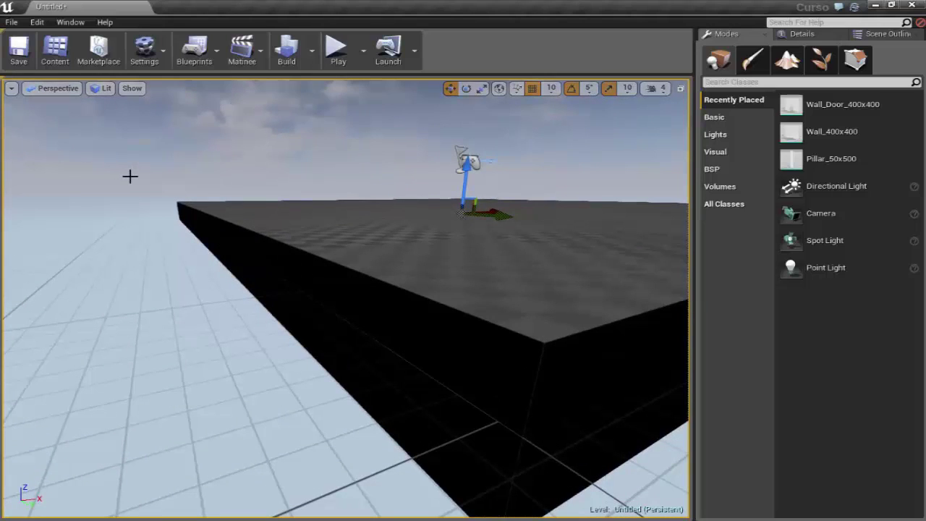
left_click(131, 89)
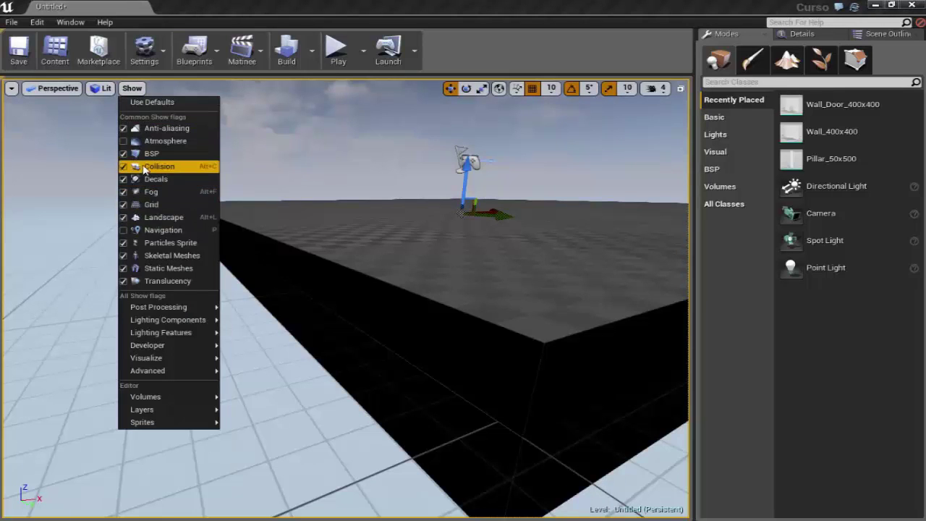
left_click(286, 183)
mouse_move(362, 195)
left_mouse_down()
mouse_move(354, 219)
mouse_move(376, 217)
mouse_move(398, 153)
left_mouse_up()
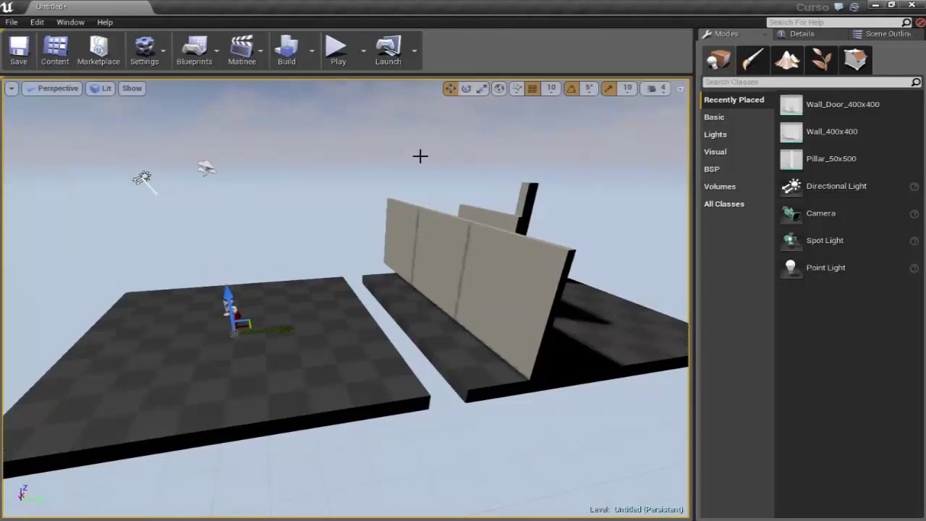
left_click_drag(304, 145, 96, 97)
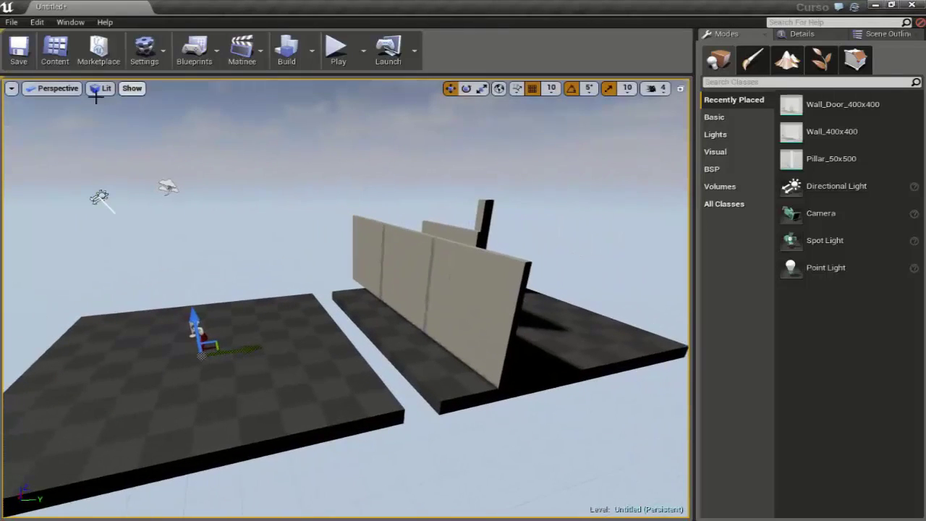
left_click(134, 89)
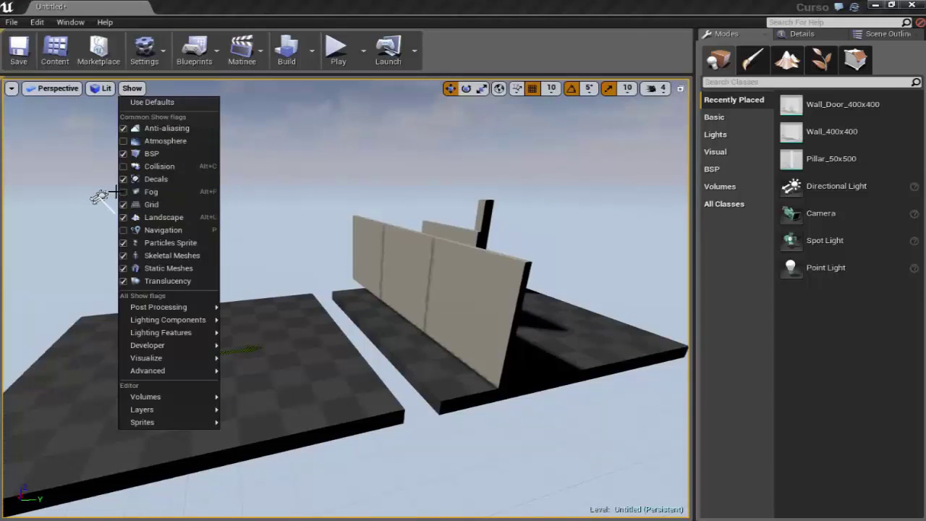
mouse_move(262, 212)
right_mouse_down()
mouse_move(318, 230)
mouse_move(285, 182)
right_mouse_up()
left_click(132, 89)
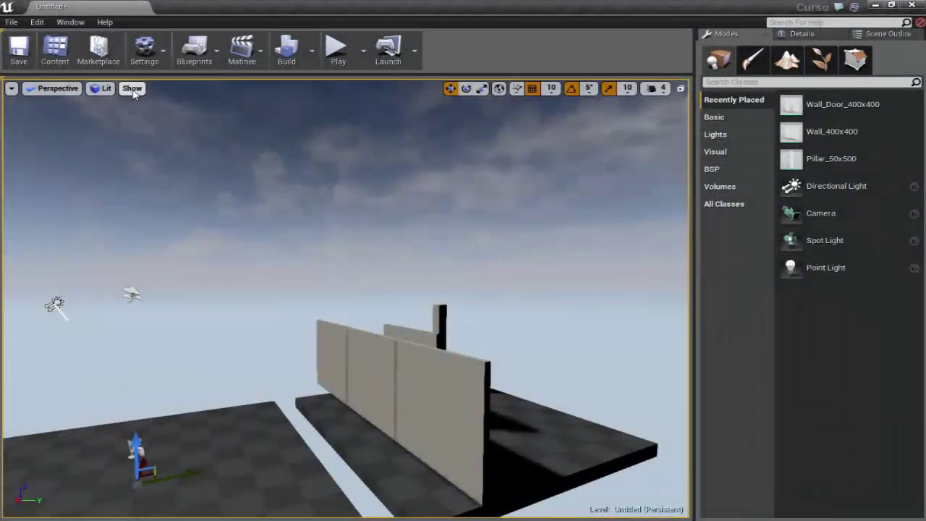
left_click(133, 89)
mouse_move(173, 332)
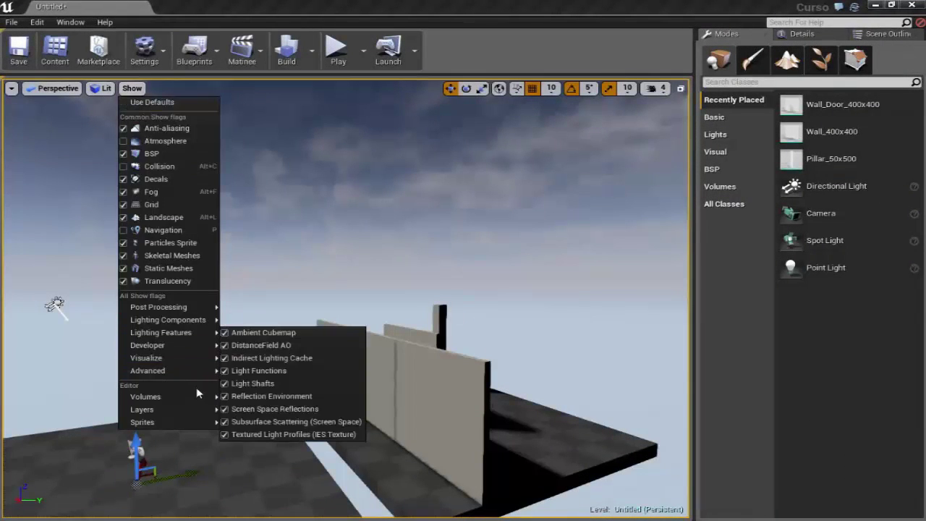
mouse_move(196, 322)
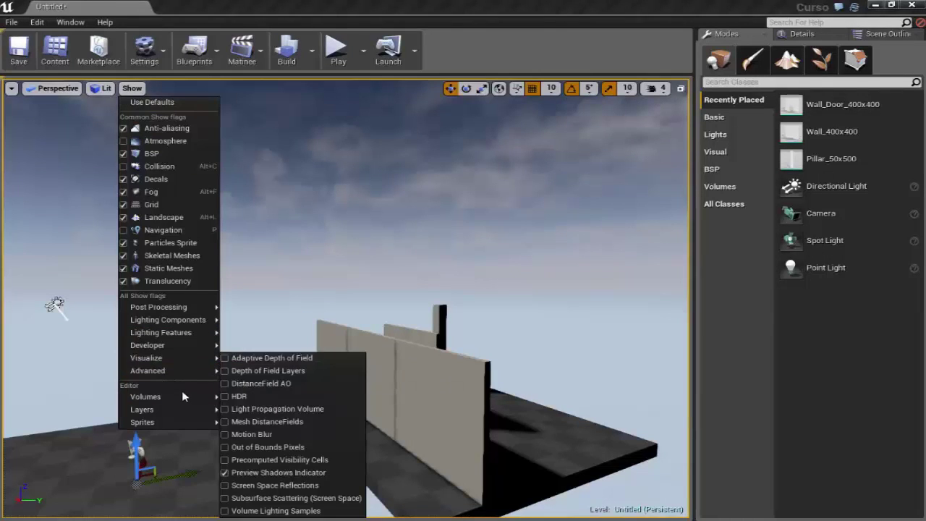
mouse_move(194, 414)
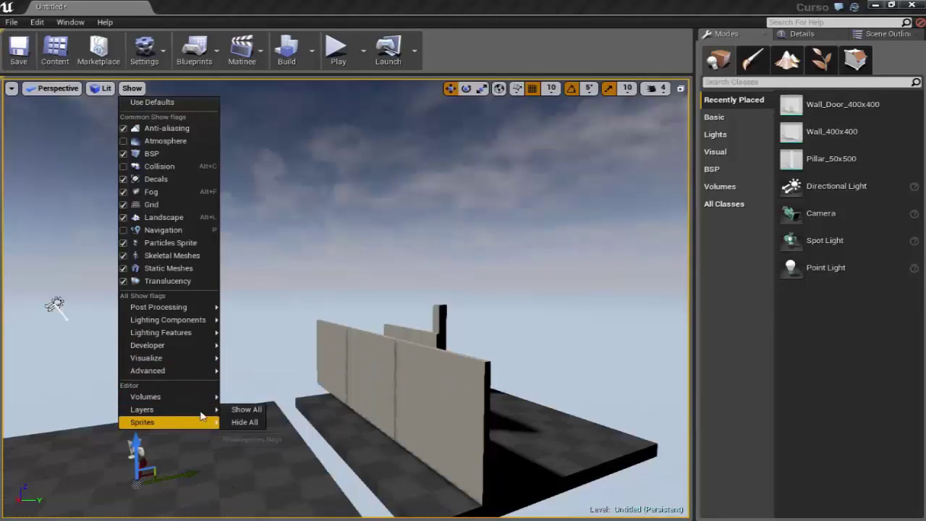
mouse_move(197, 397)
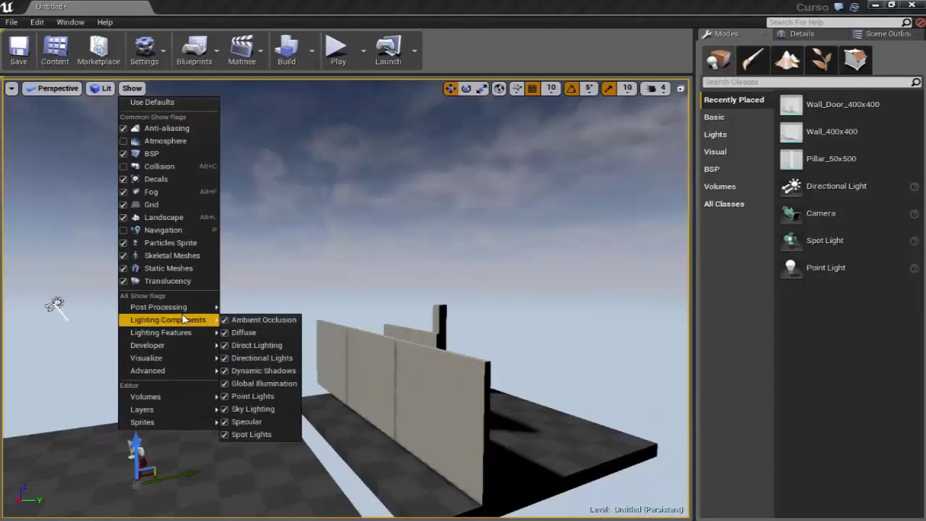
mouse_move(167, 306)
left_click_drag(322, 265, 290, 326)
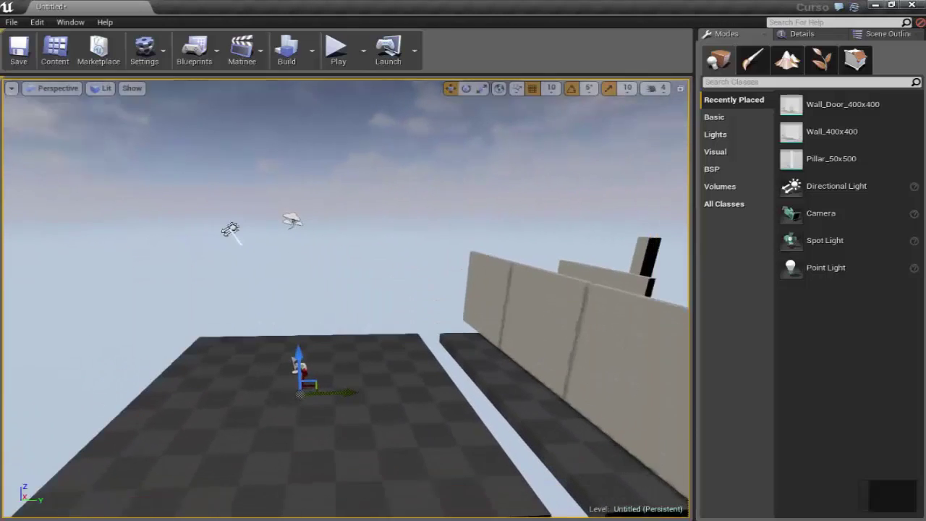
After selecting the two lights, drag the Player Start to the floor platform's far corner
right_click_drag(323, 265, 349, 277)
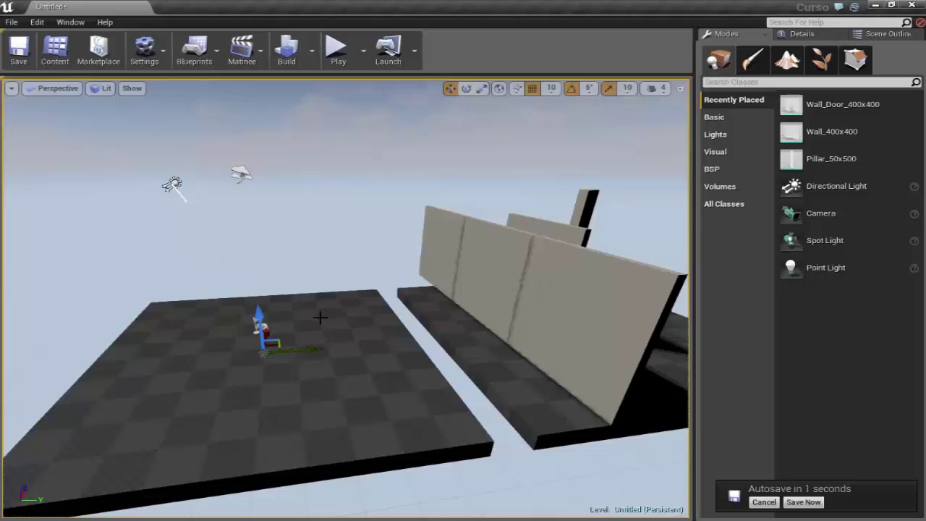
left_click(174, 182)
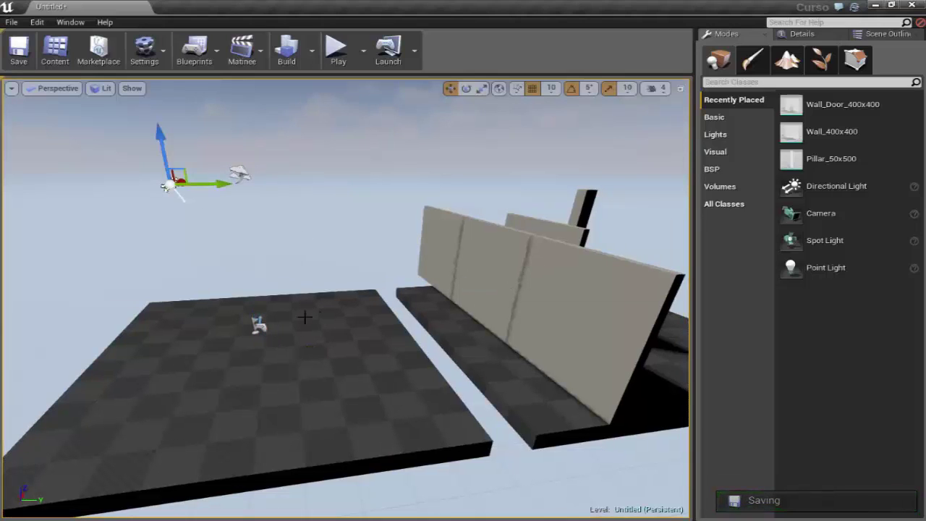
left_click(239, 172)
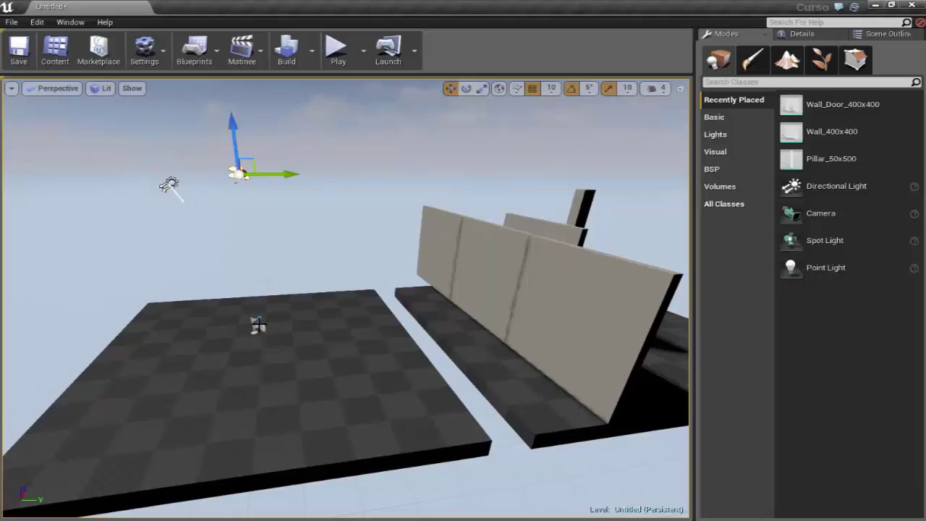
left_click(258, 325)
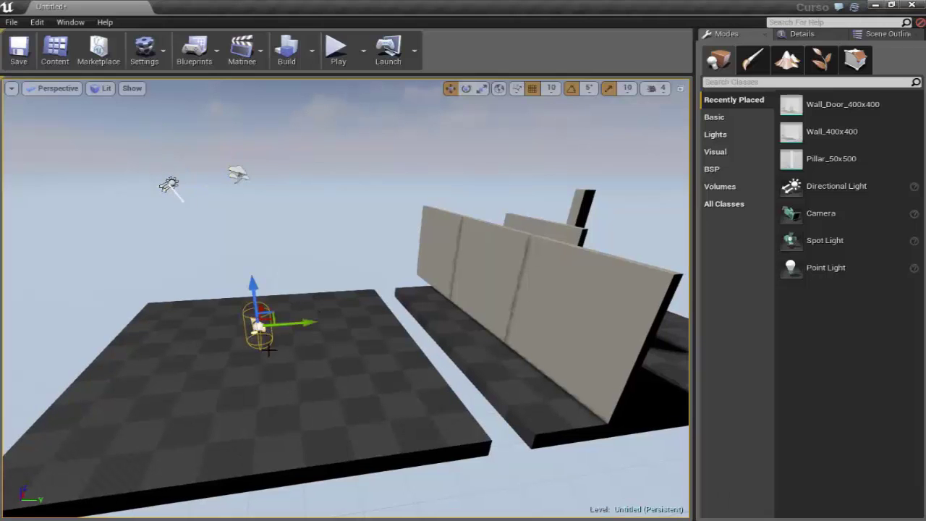
mouse_move(267, 351)
right_mouse_down()
mouse_move(239, 340)
mouse_move(375, 265)
right_mouse_up()
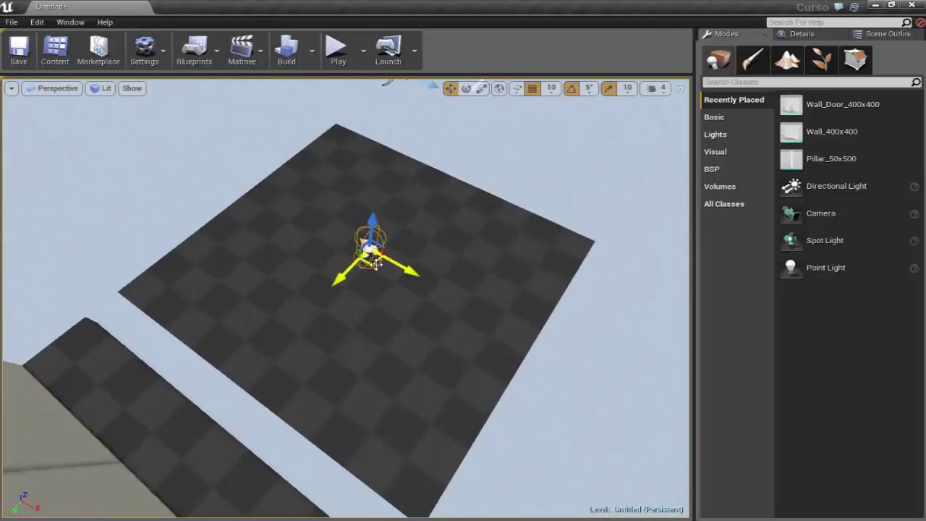
left_click_drag(376, 265, 342, 129)
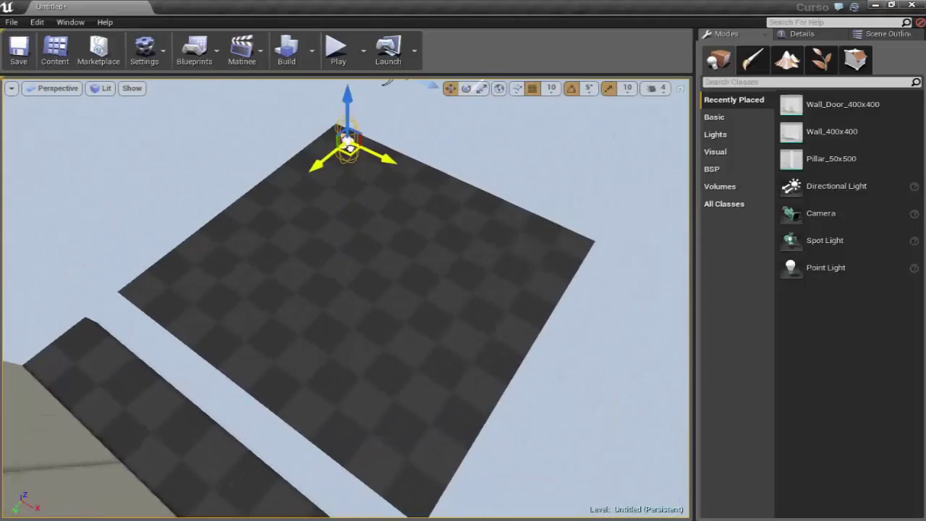
left_click(334, 63)
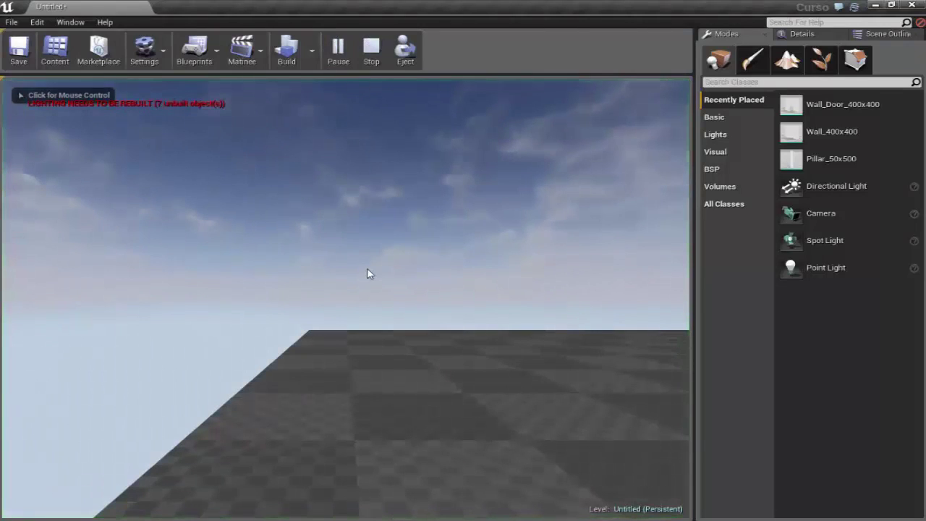
left_click(425, 270)
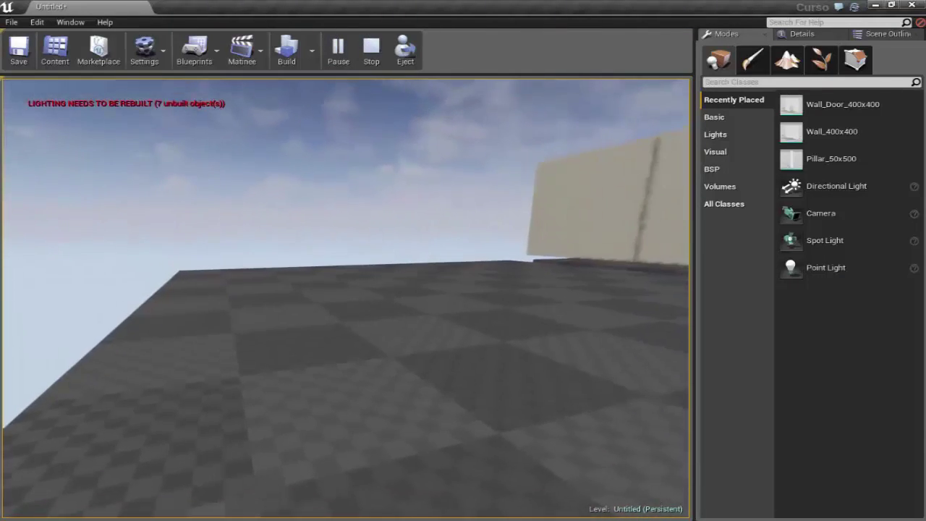
key("Escape")
left_click_drag(346, 296, 346, 296, "alt")
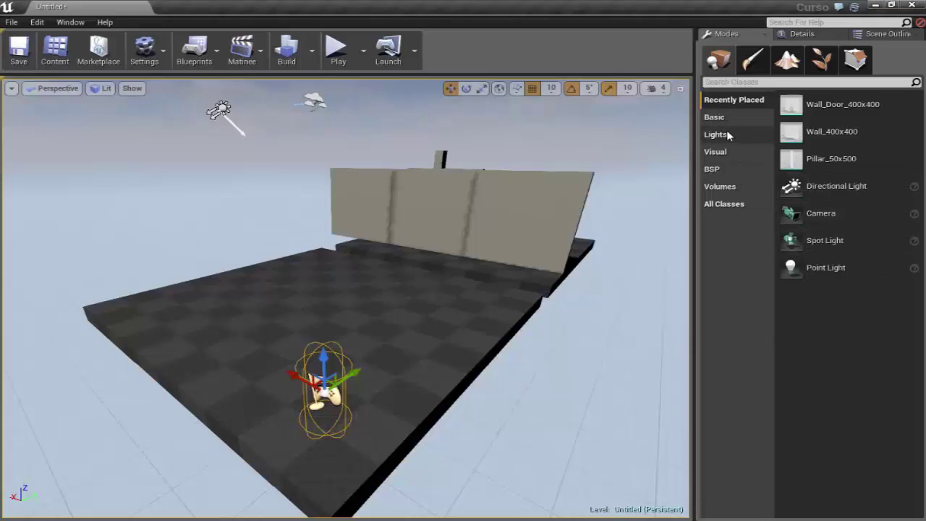
Browse the Visual Effects actors, frame the wall and floor, and toggle Game View with G
left_click(728, 150)
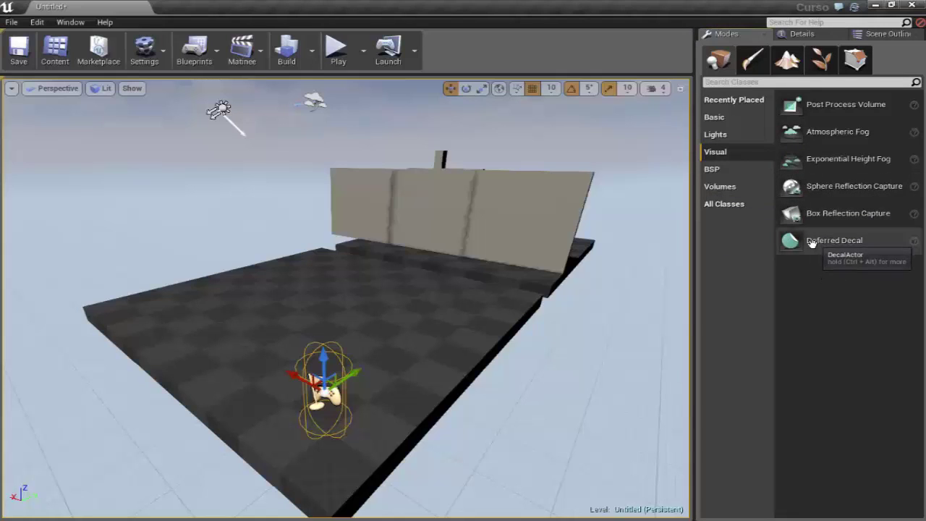
left_click_drag(538, 314, 339, 391)
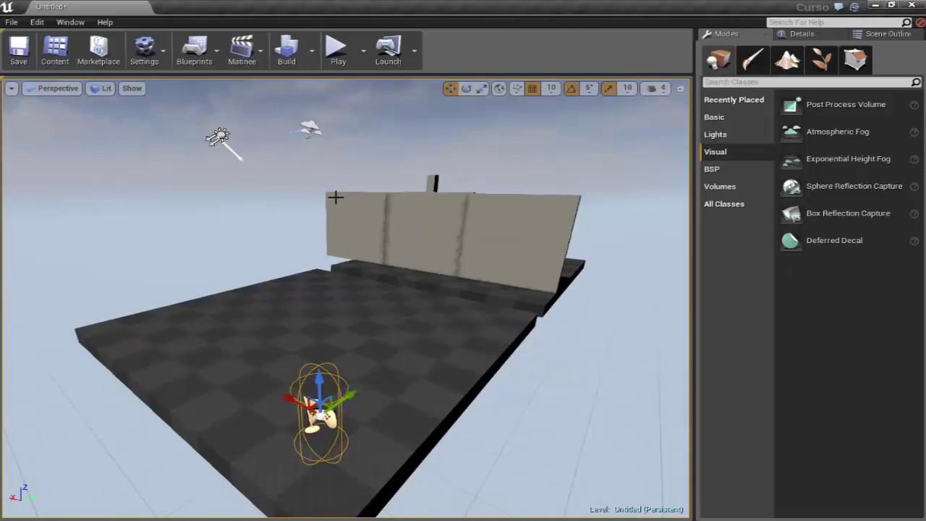
left_click_drag(373, 291, 340, 275)
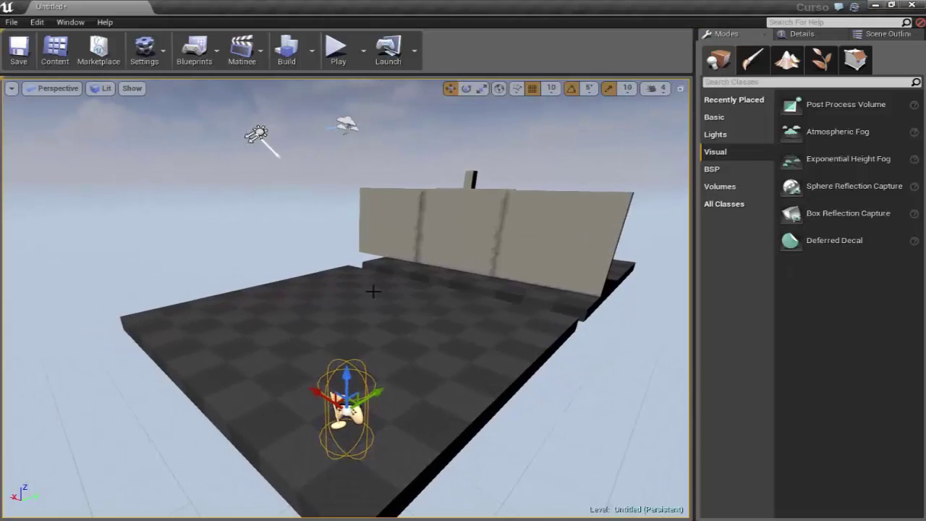
key("g")
right_click_drag(400, 313, 401, 282)
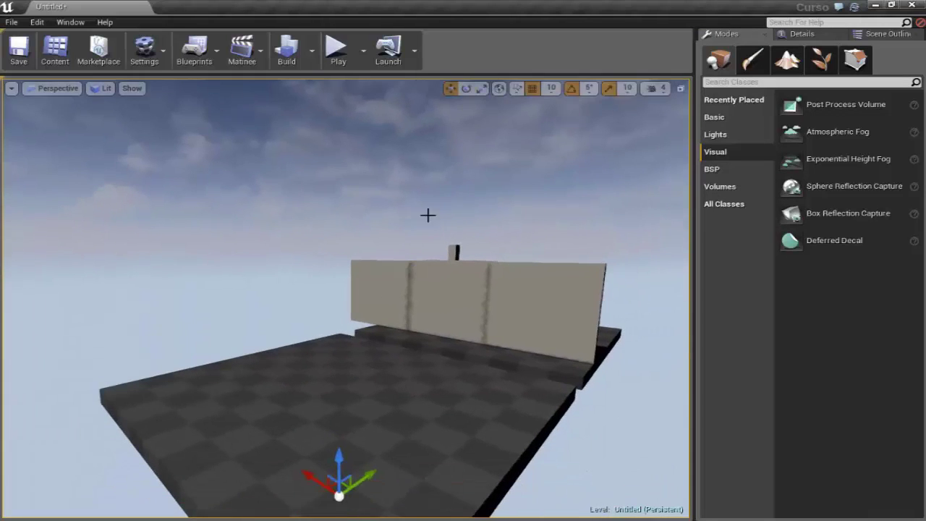
right_click_drag(427, 215, 427, 246)
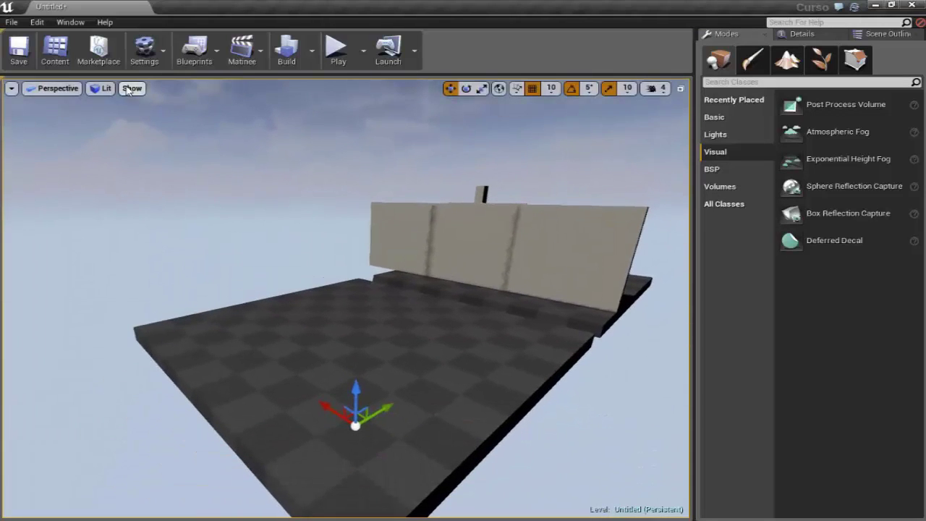
Open and close the viewport Show flags list twice to review it, then zoom out slightly
left_click(127, 88)
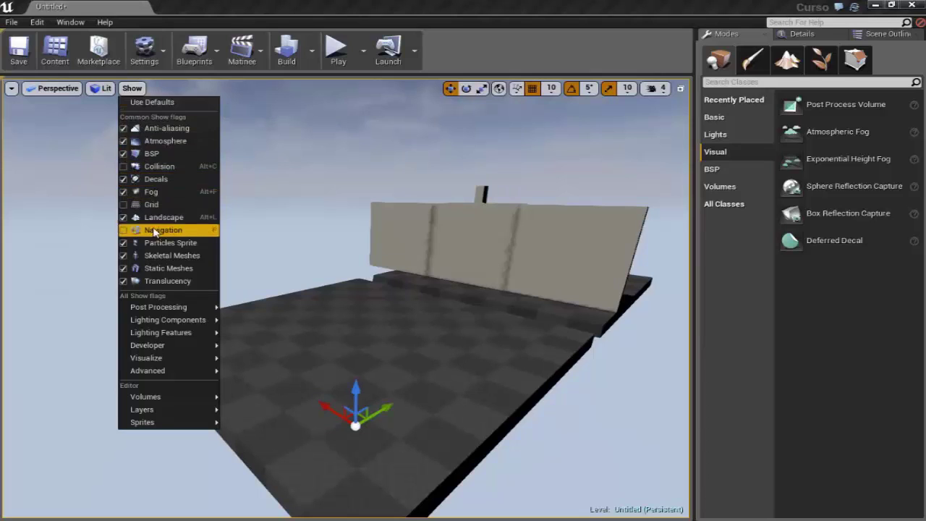
left_click(134, 89)
left_click(137, 88)
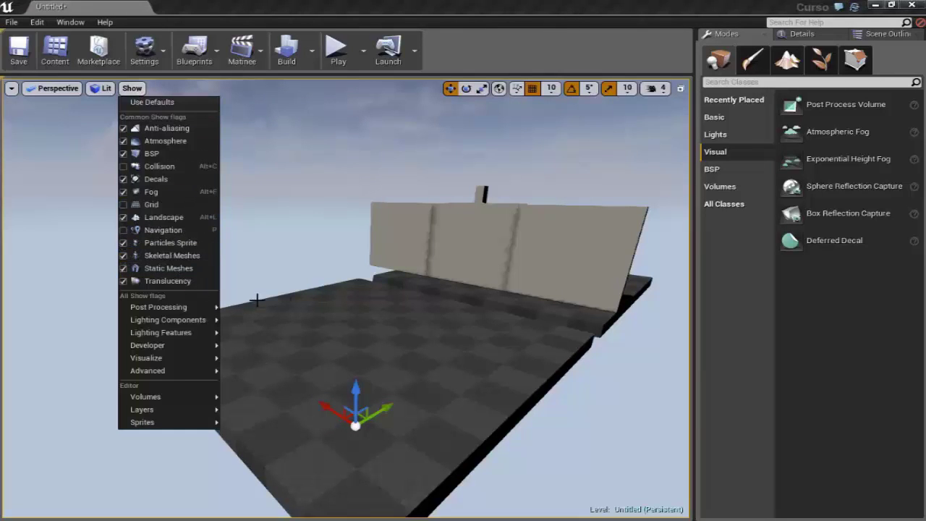
left_click(323, 297)
scroll(324, 297, "down", 2)
Toggle Game View with G, fly around the slabs and wall, and open Viewport Options
key("g")
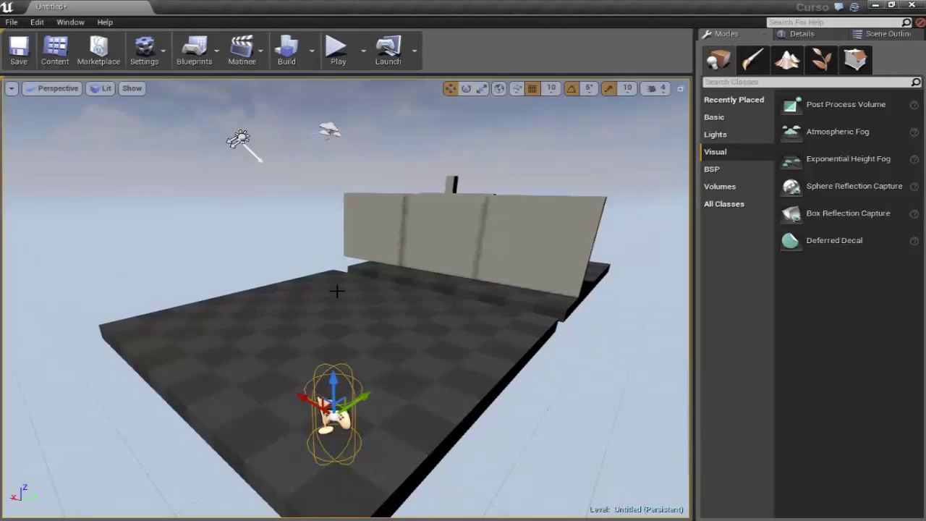
right_click_drag(367, 319, 367, 320)
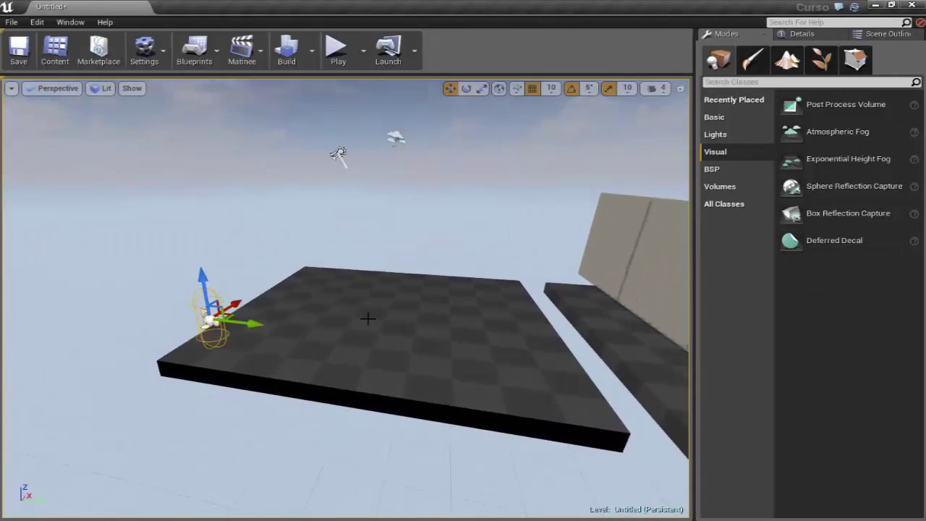
right_click_drag(367, 319, 367, 319)
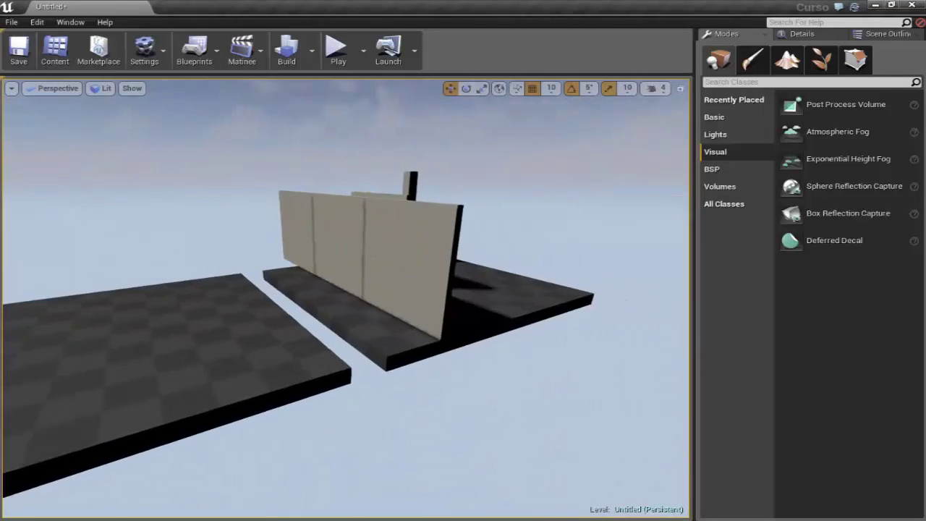
right_click_drag(280, 279, 280, 279)
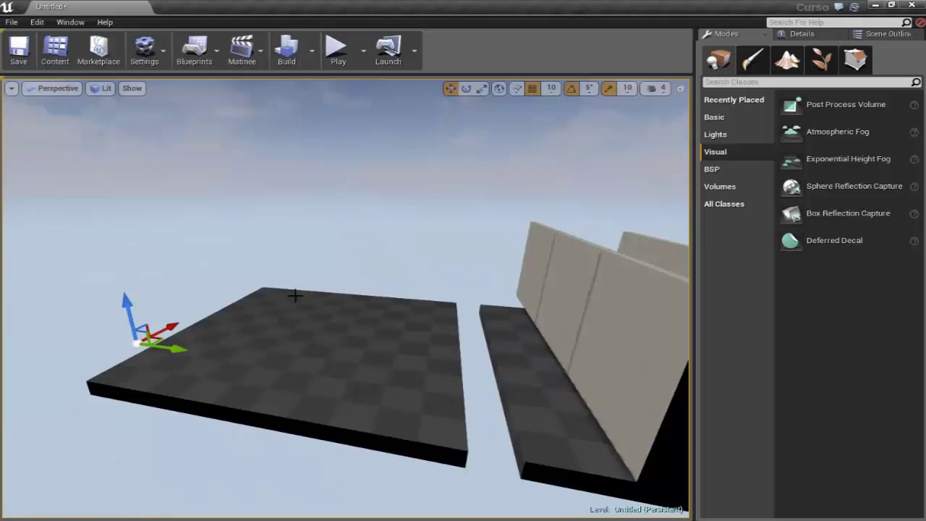
right_click_drag(287, 272, 286, 272)
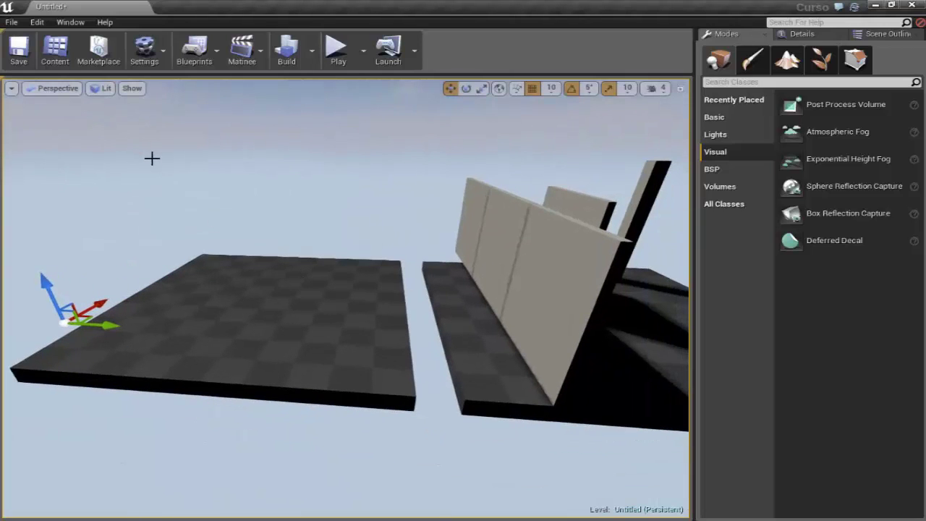
right_click_drag(152, 157, 152, 158)
left_click(12, 88)
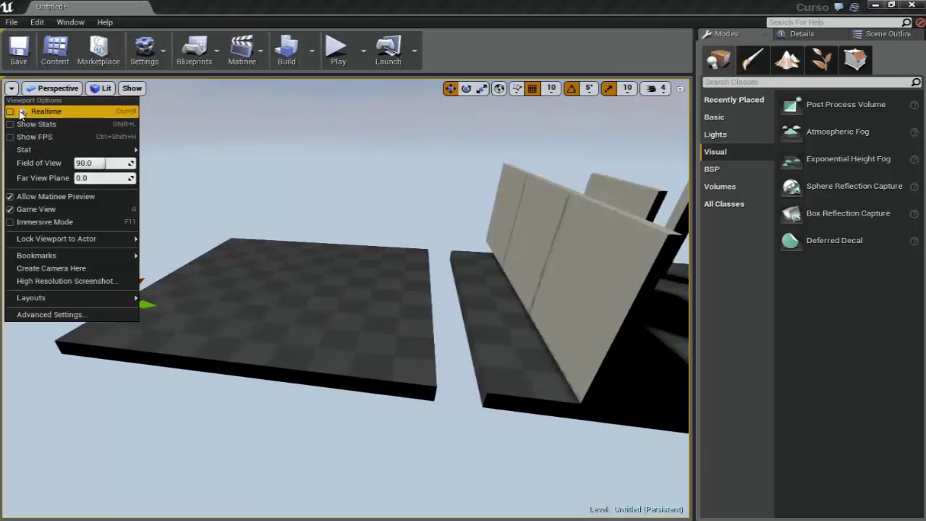
Browse the view projection types and the Viewport Options list, then dismiss the menu
left_click(10, 111)
left_click(11, 88)
left_click(11, 89)
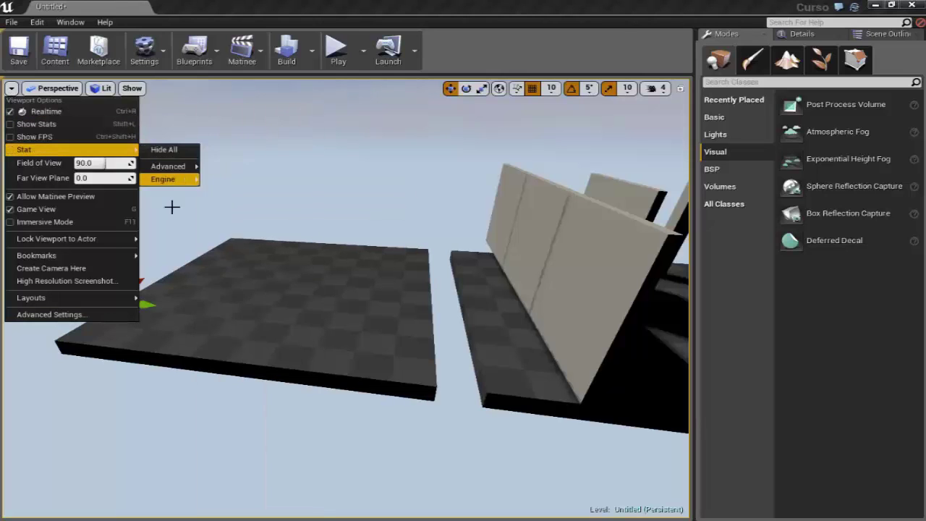
left_click_drag(172, 202, 156, 204)
Fly the camera around the walled slab and the bare slab from low and high angles
left_click_drag(178, 254, 178, 254)
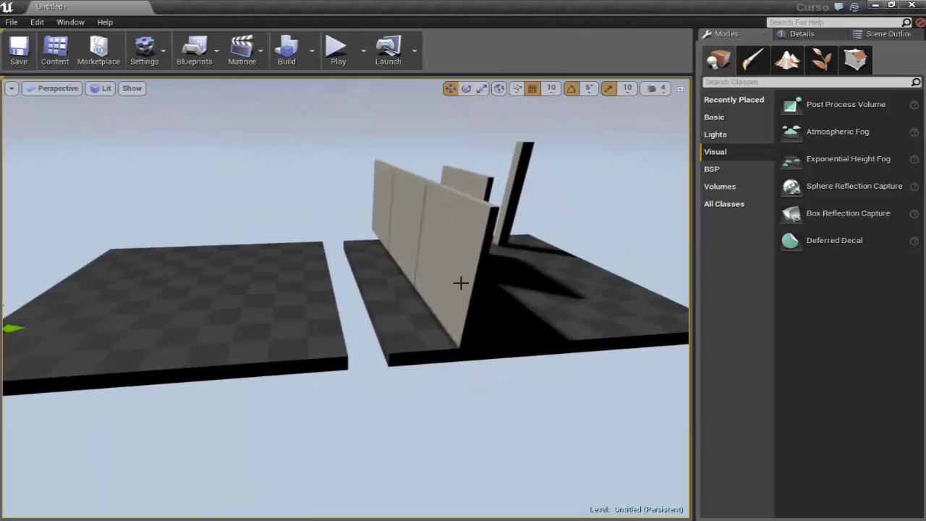
left_click_drag(455, 265, 428, 264)
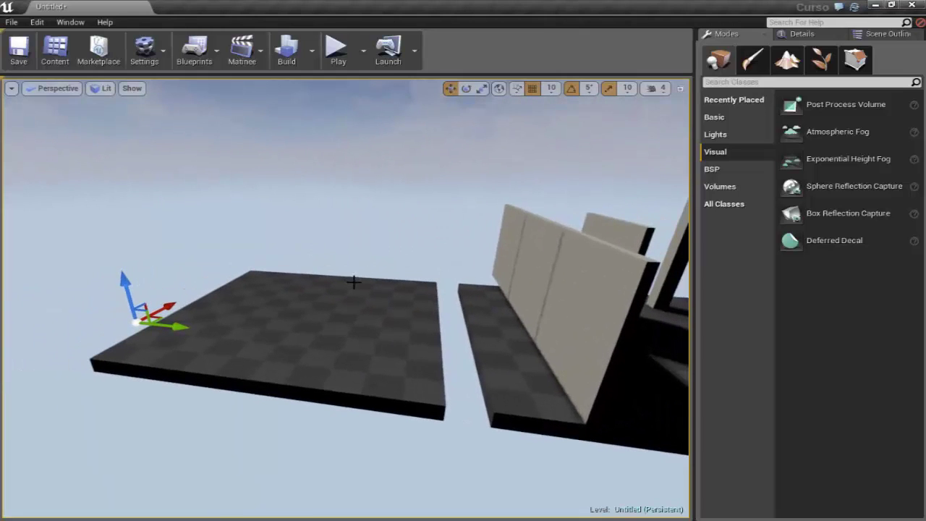
left_click_drag(346, 287, 343, 285)
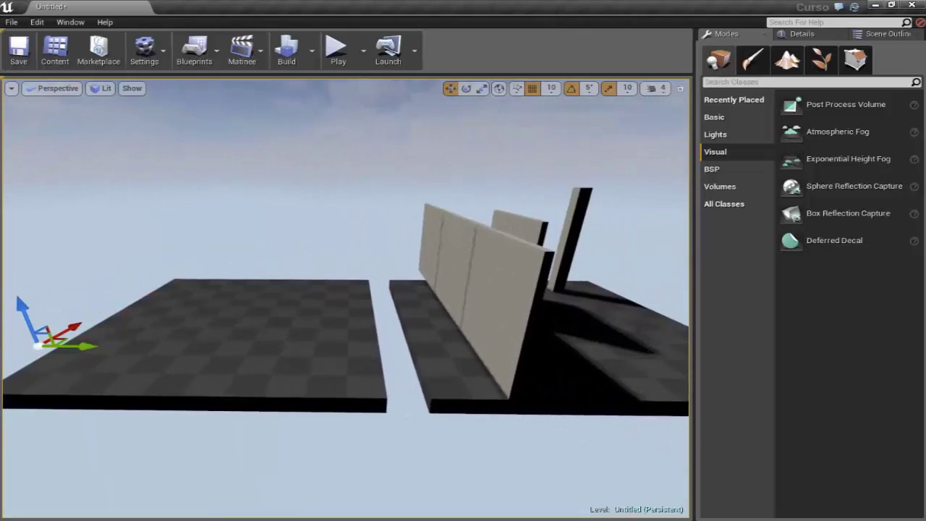
left_click(11, 87)
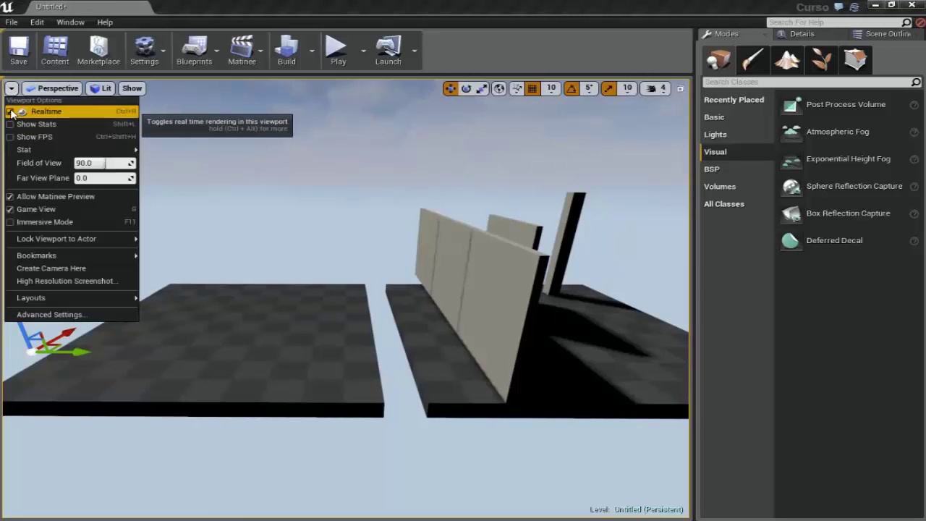
left_click_drag(239, 277, 247, 275)
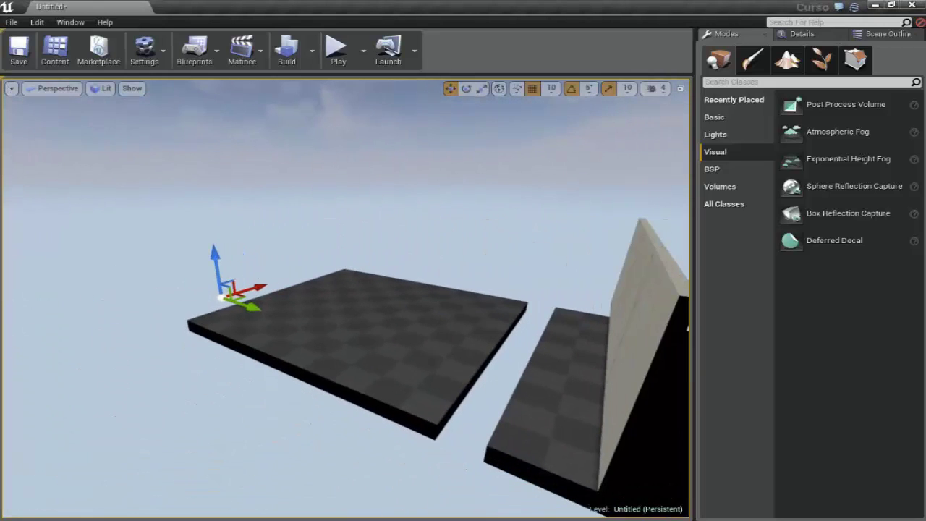
left_click_drag(348, 290, 340, 290)
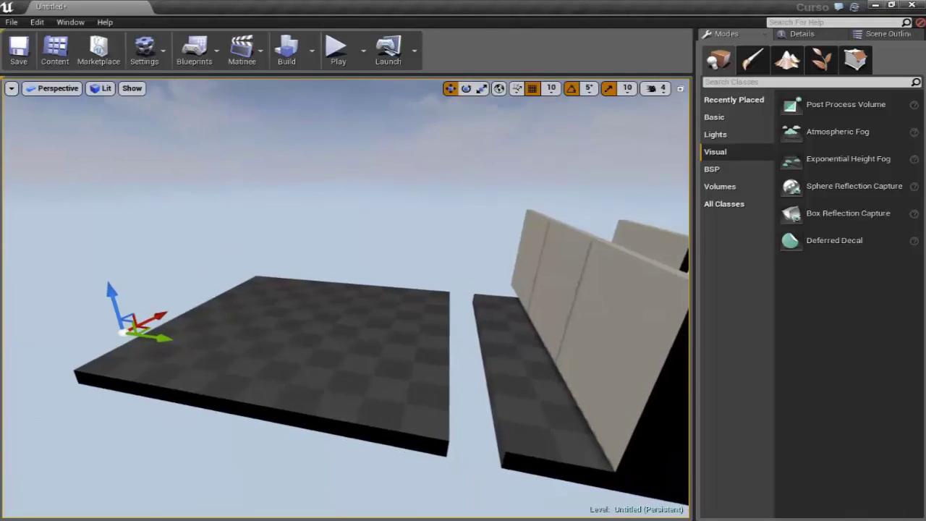
left_click_drag(135, 194, 142, 194)
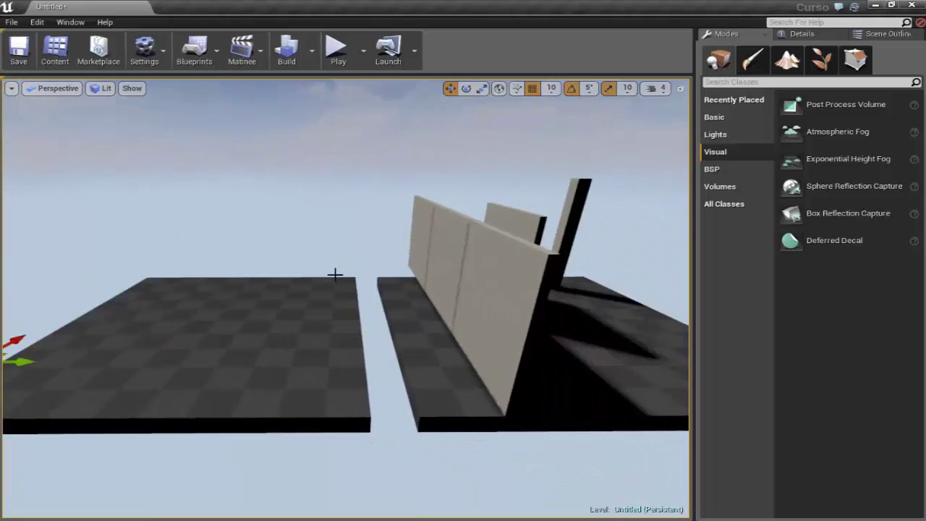
left_click_drag(347, 290, 348, 275)
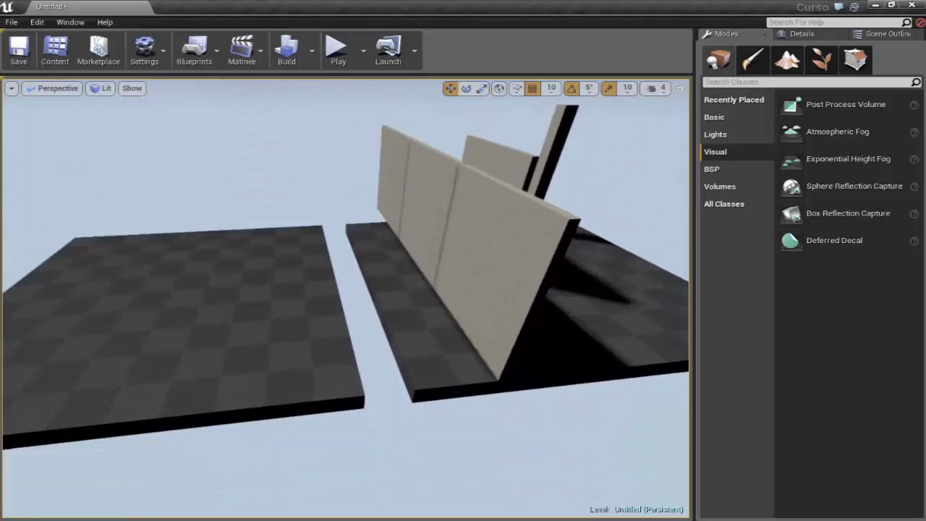
left_click_drag(297, 306, 302, 325)
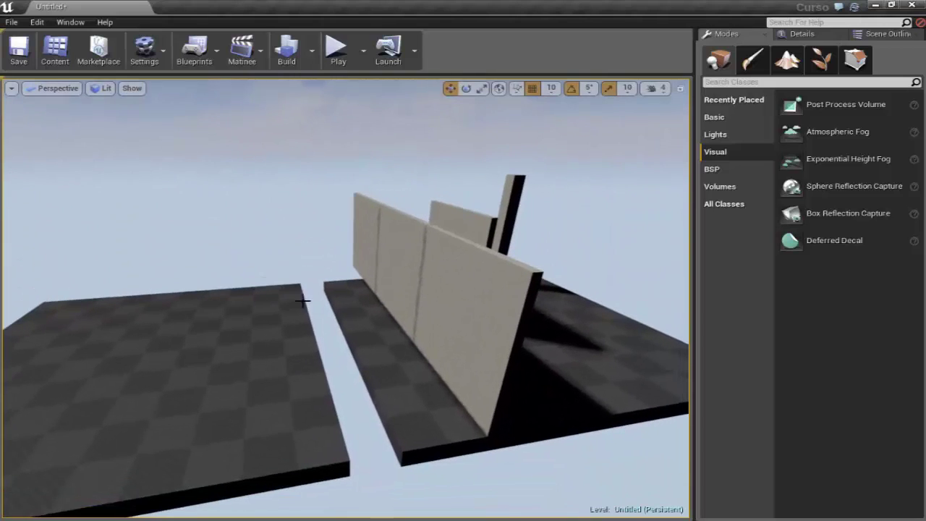
Turn on Show Stats in the Viewport Options
left_click(11, 88)
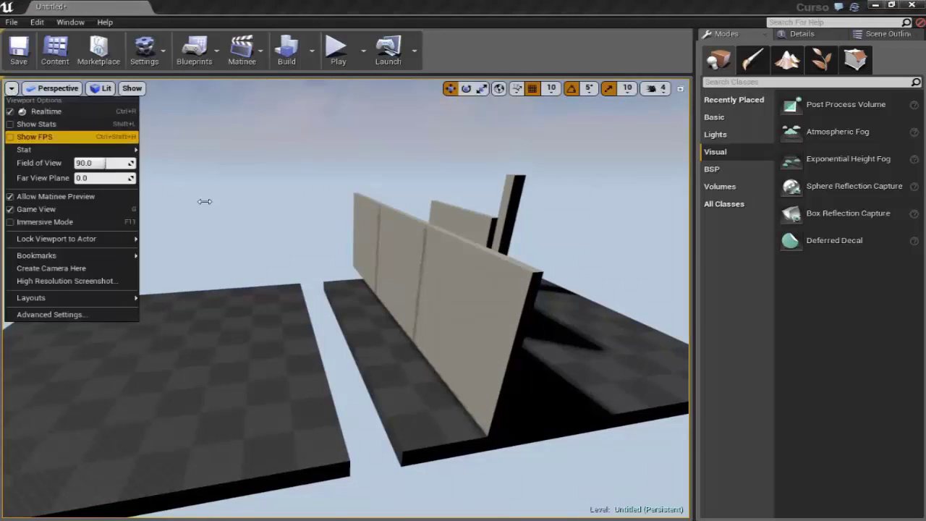
mouse_move(94, 149)
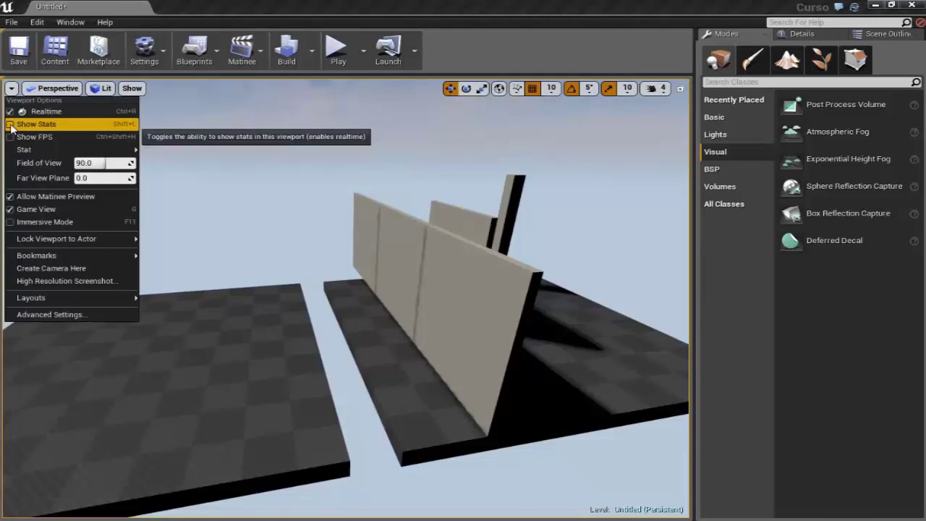
left_click(10, 125)
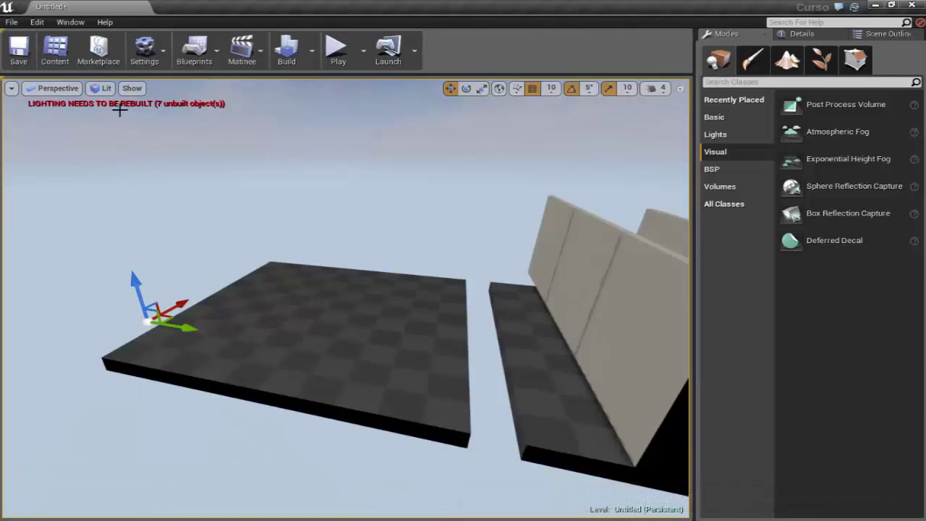
Slide the front wall panel along its gizmo arrow onto the left slab
right_click_drag(117, 113, 211, 172)
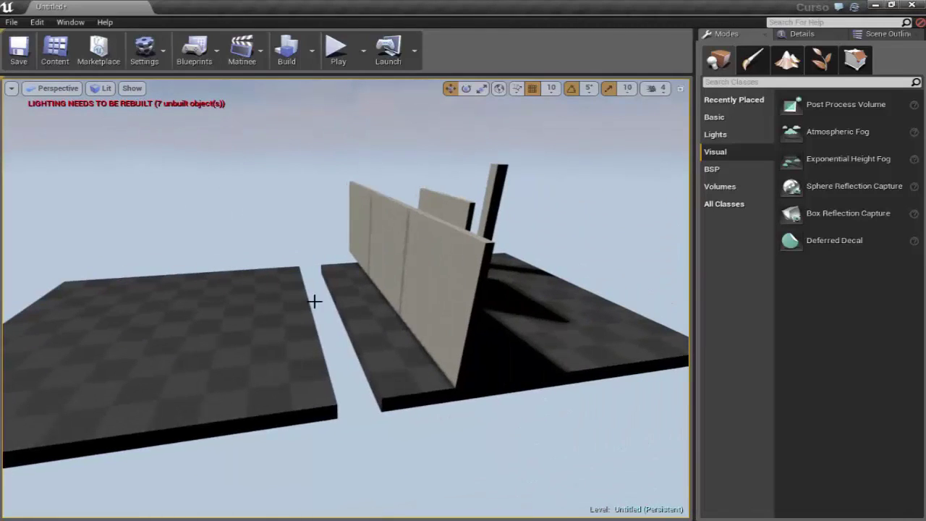
left_click(393, 289)
mouse_move(481, 382)
left_mouse_down()
mouse_move(328, 389)
mouse_move(352, 382)
left_mouse_up()
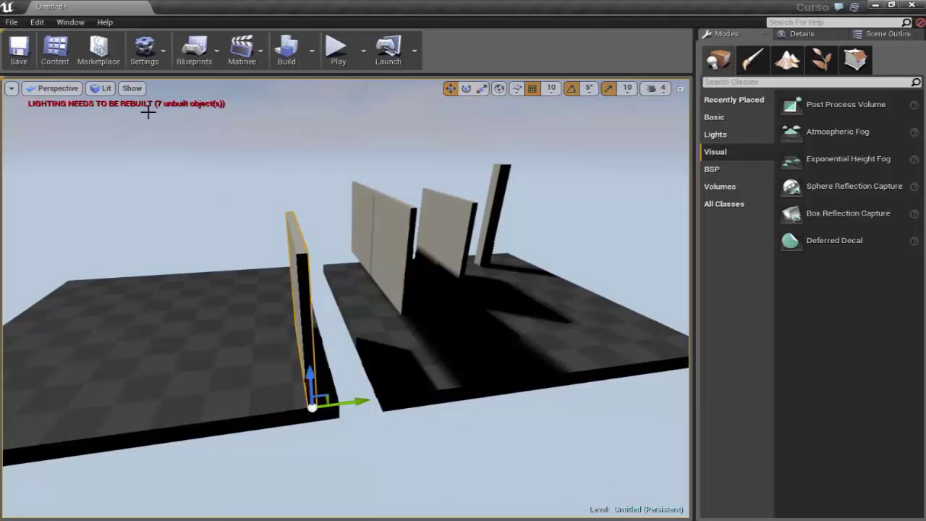
Turn on Show FPS, then hide the viewport stats display again
left_click(12, 88)
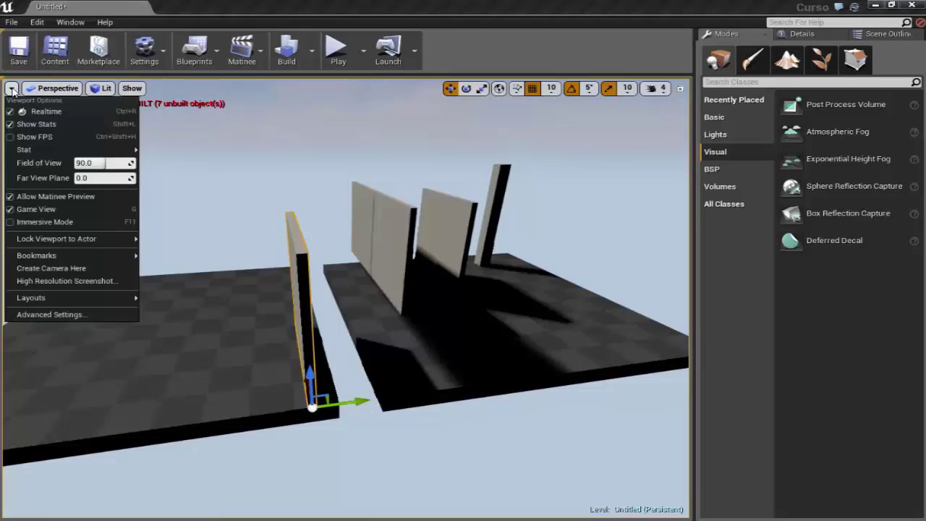
left_click(33, 136)
mouse_move(24, 149)
left_click_drag(632, 183, 521, 241)
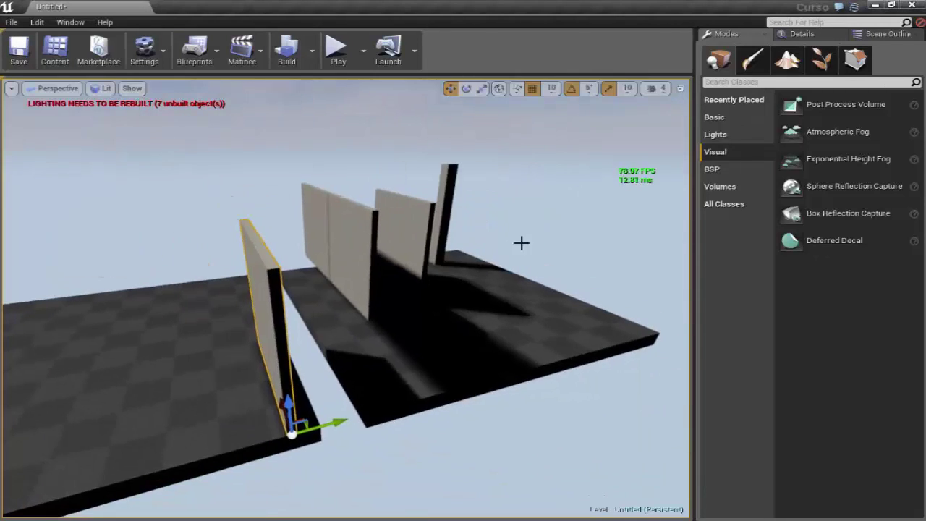
left_click(12, 89)
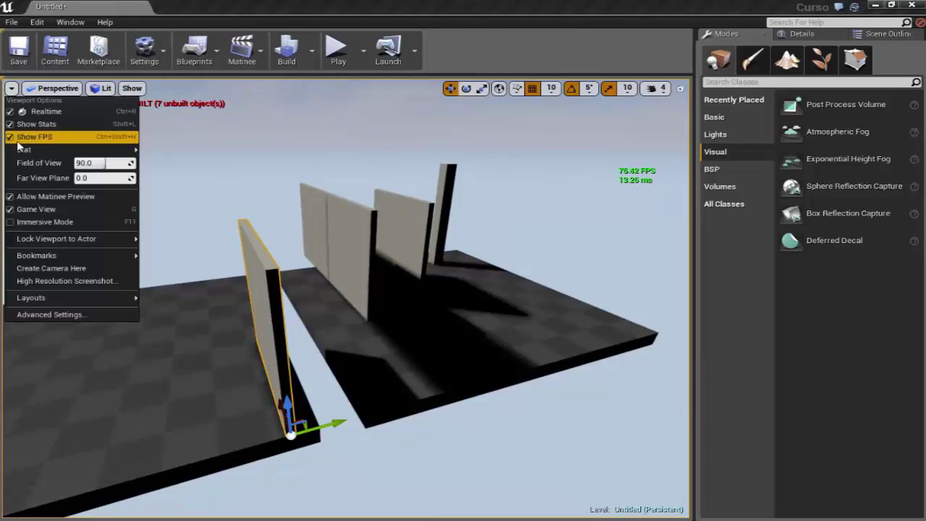
mouse_move(24, 149)
left_click(36, 124)
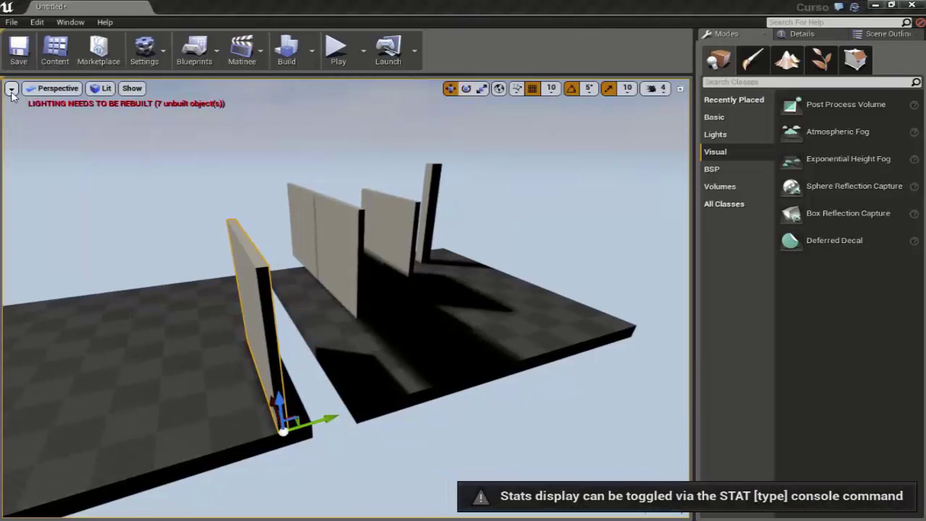
Review the viewport preferences, then untick Game View so light and Player Start sprites reappear
left_click(12, 88)
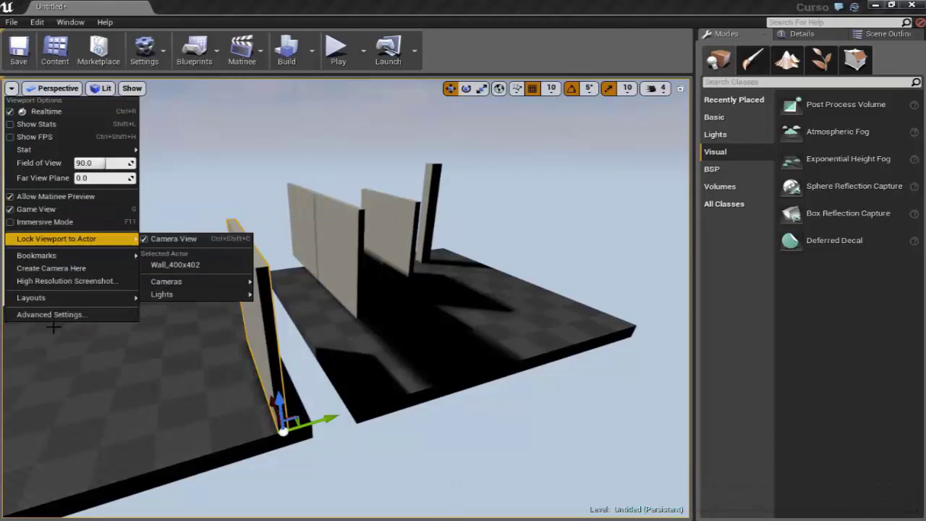
left_click(80, 316)
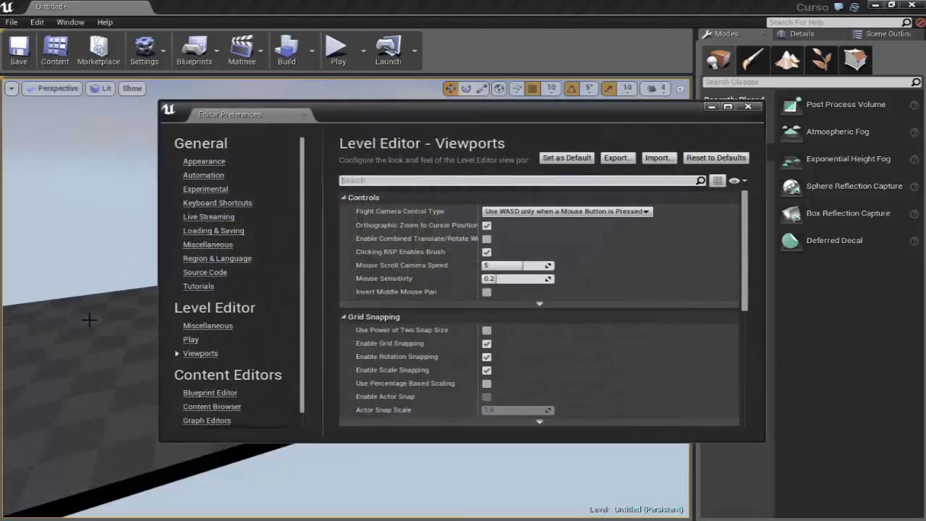
left_click(748, 106)
left_click(11, 88)
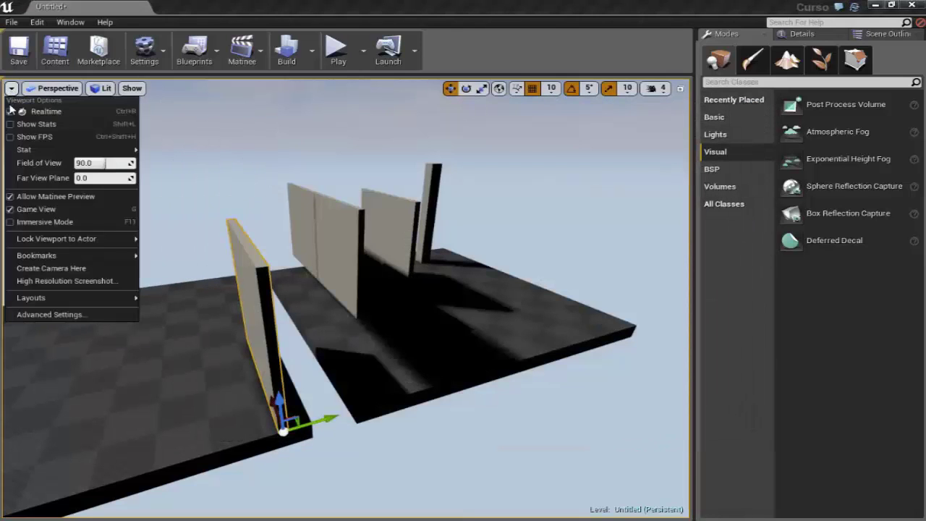
left_click(10, 210)
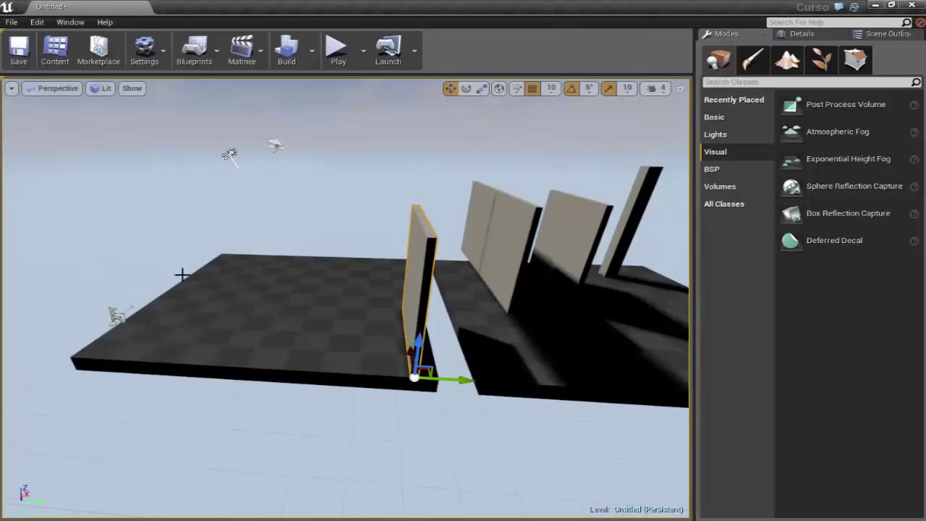
left_click(132, 88)
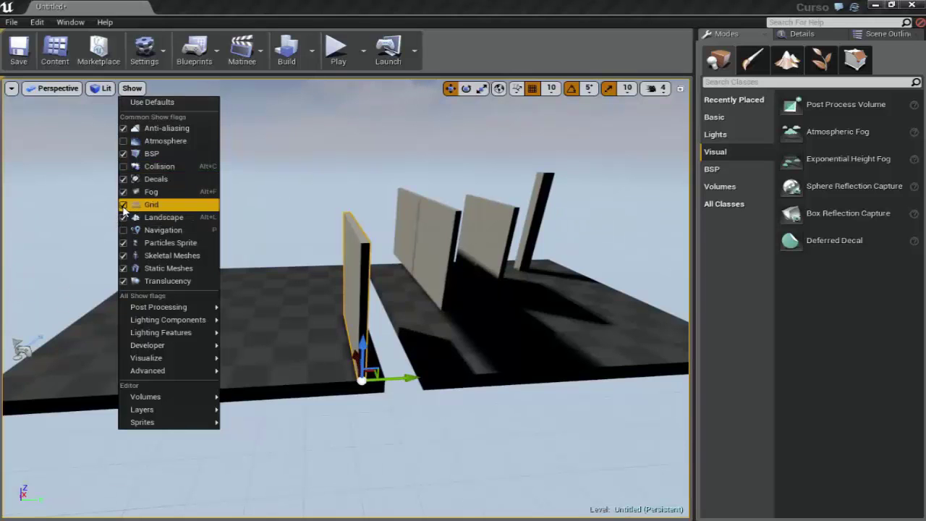
left_click(149, 161)
right_click_drag(149, 162, 271, 222)
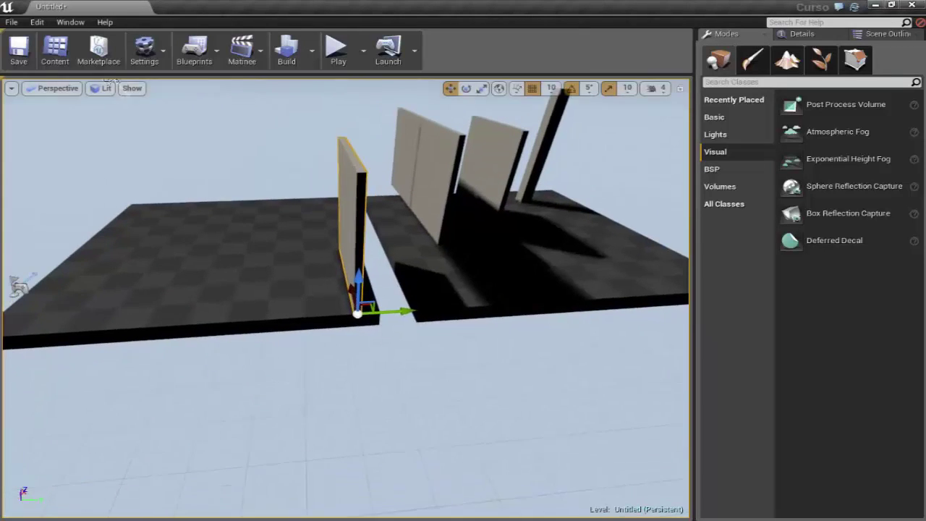
right_click_drag(110, 81, 142, 100)
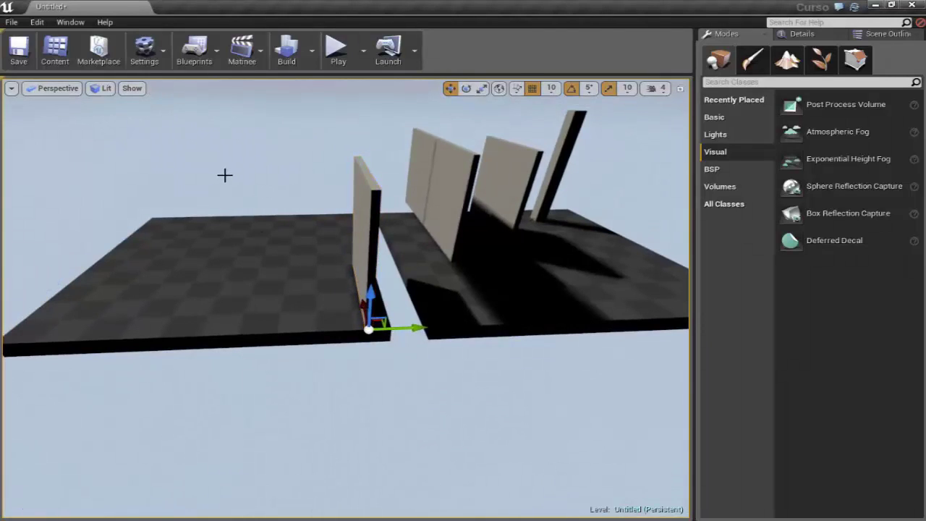
right_click_drag(142, 101, 159, 118)
left_click(132, 88)
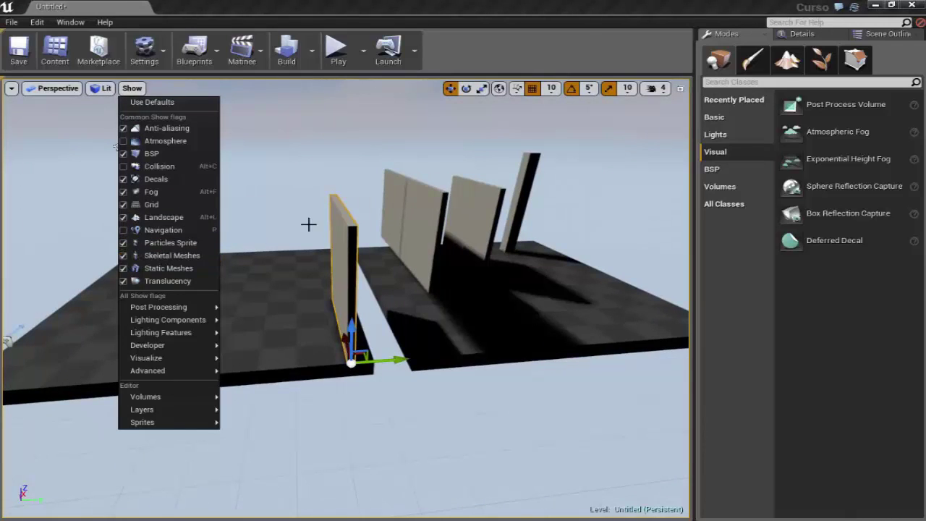
left_click_drag(306, 221, 270, 207)
left_click(132, 87)
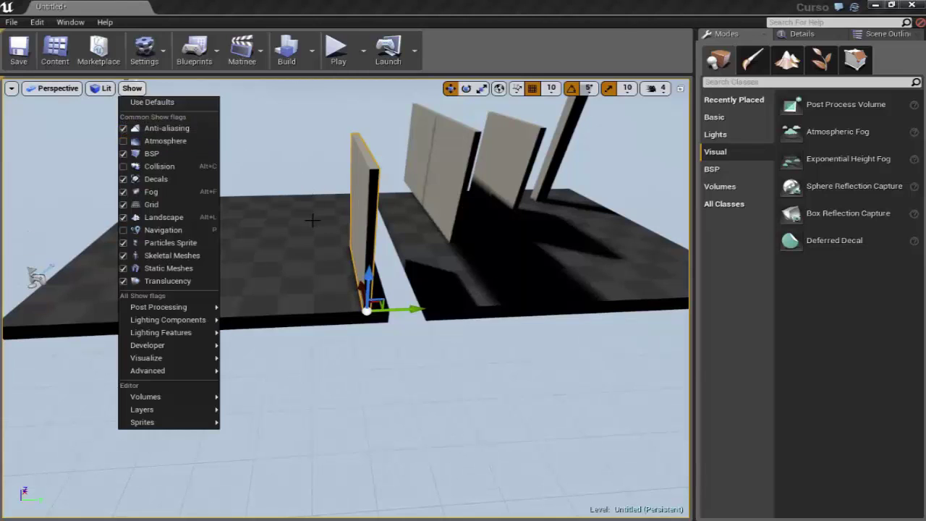
left_click_drag(345, 211, 52, 104)
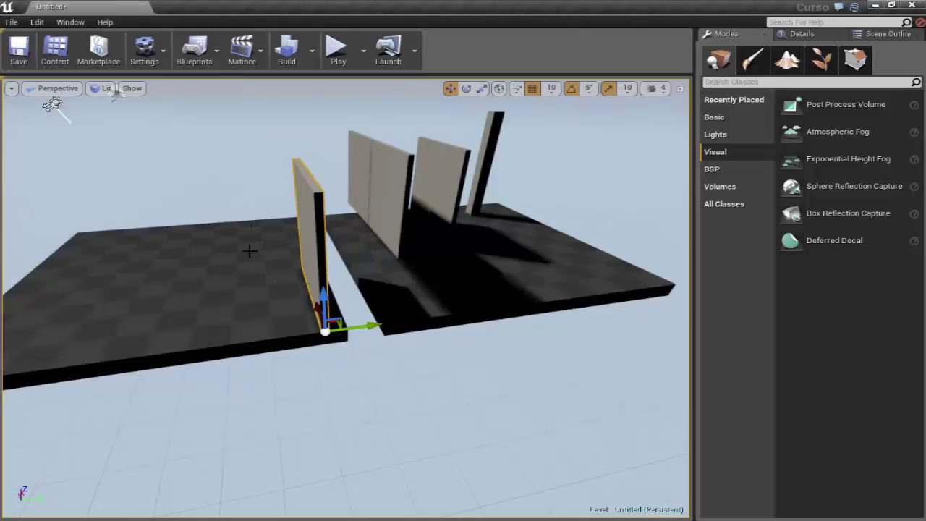
left_click(130, 89)
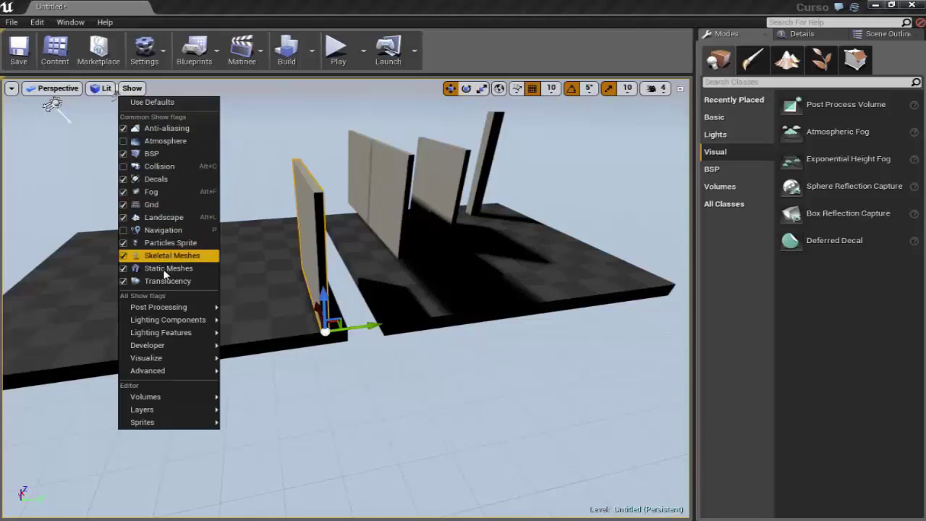
right_click_drag(341, 166, 468, 230)
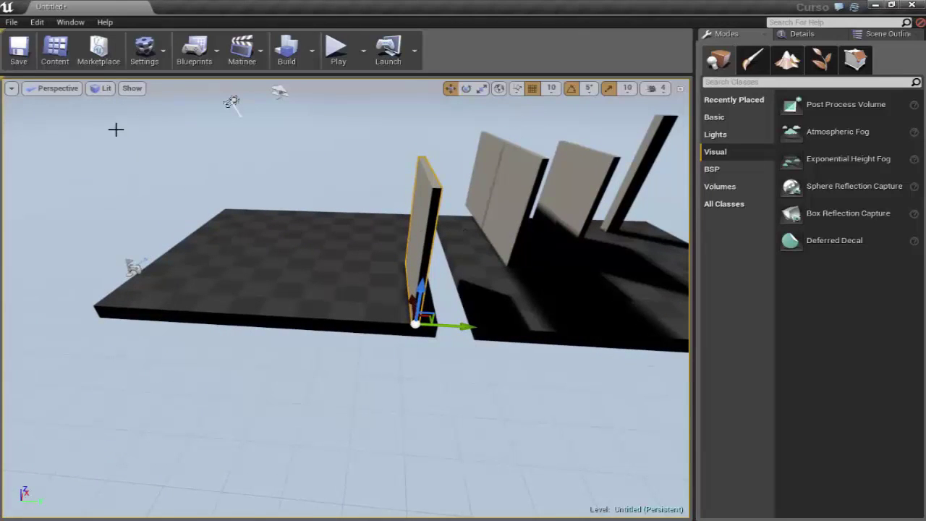
left_click(52, 96)
left_click(52, 97)
right_click_drag(212, 203, 246, 204)
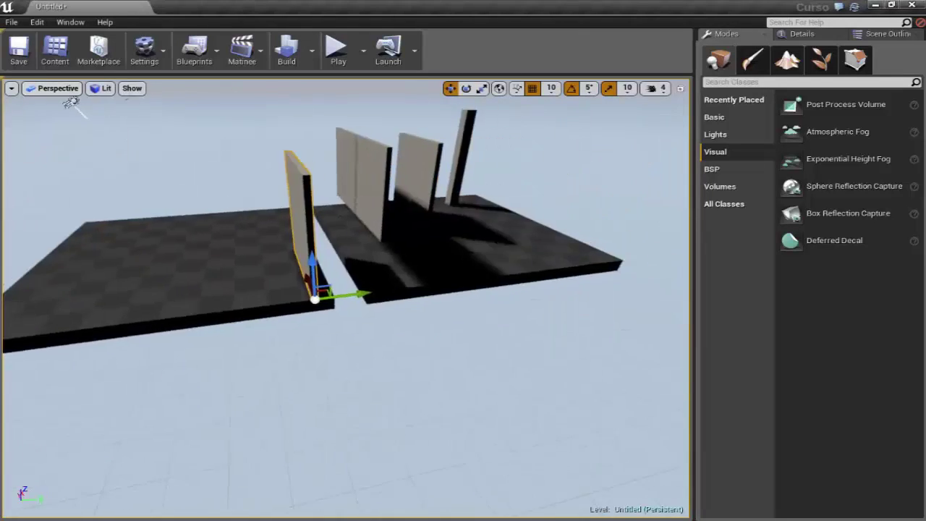
scroll(200, 244, "up", 5)
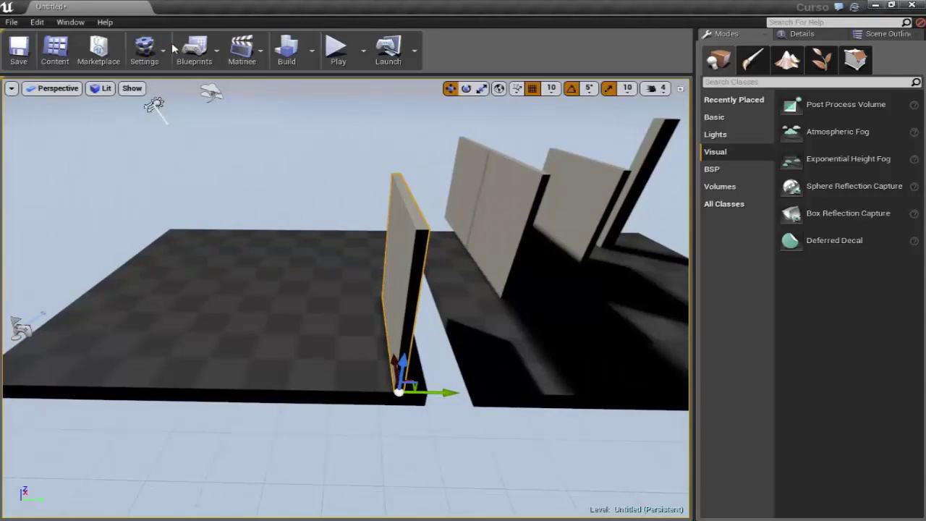
Untick Show Transform Widget in the Settings menu so the wall's gizmo is hidden
left_click(166, 48)
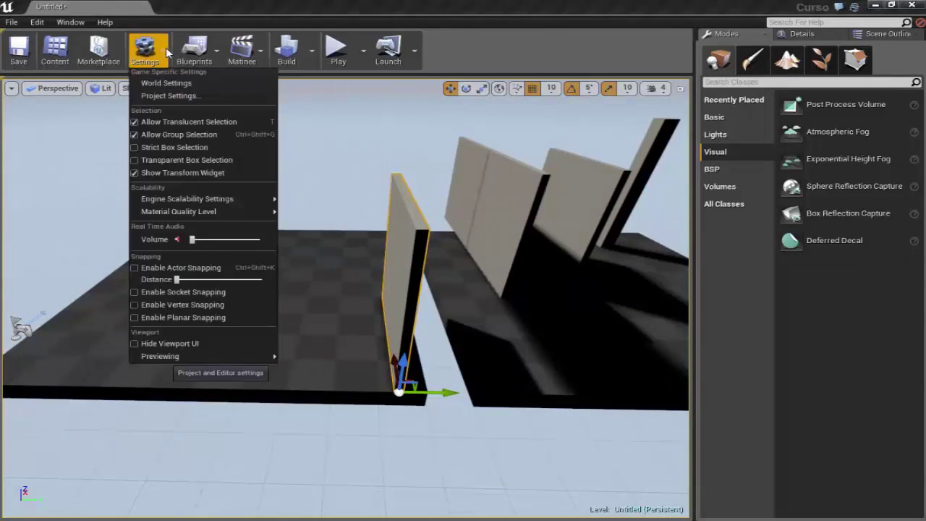
mouse_move(186, 200)
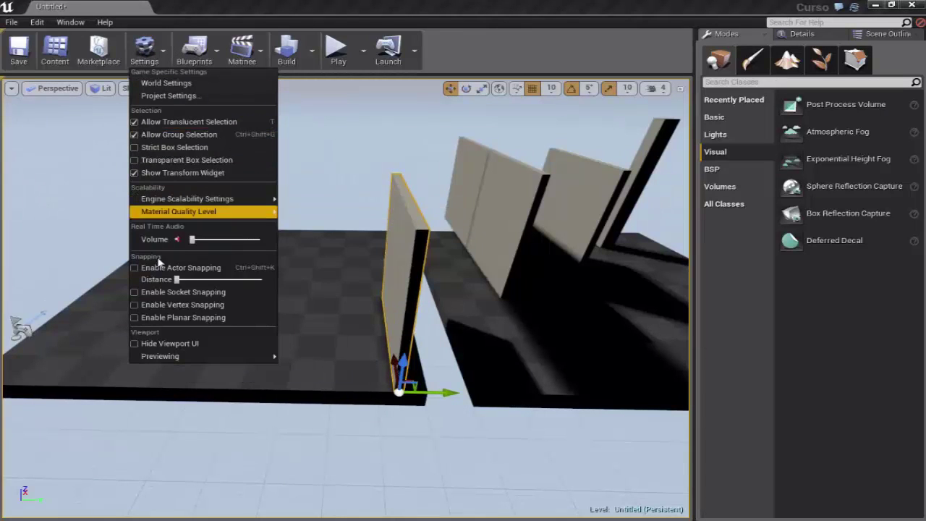
left_click(134, 174)
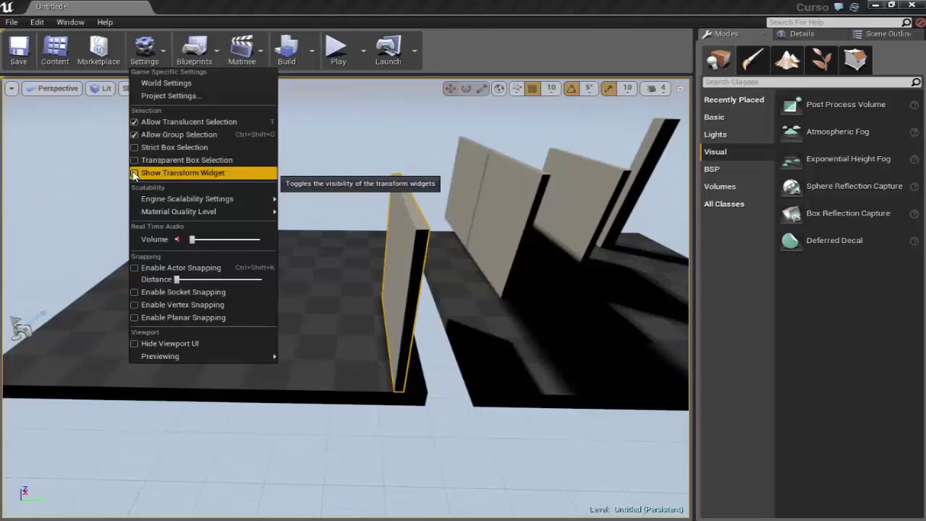
left_click(134, 174)
left_click(134, 174)
left_click(134, 173)
left_click(134, 174)
left_click(134, 174)
left_click(134, 174)
left_click(134, 174)
left_click(134, 174)
left_click(134, 174)
left_click(134, 173)
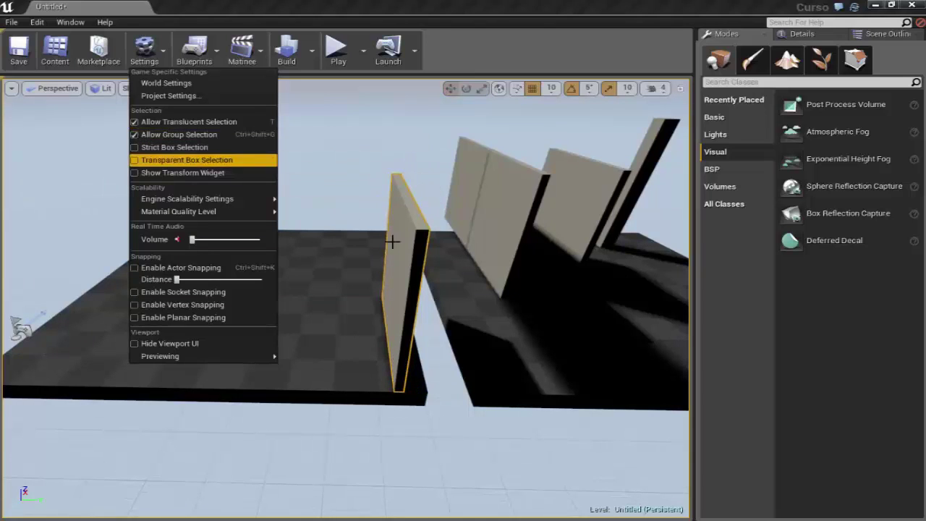
Reframe the floor and walls while browsing the Show flags and Settings menus
left_click_drag(361, 231, 343, 289)
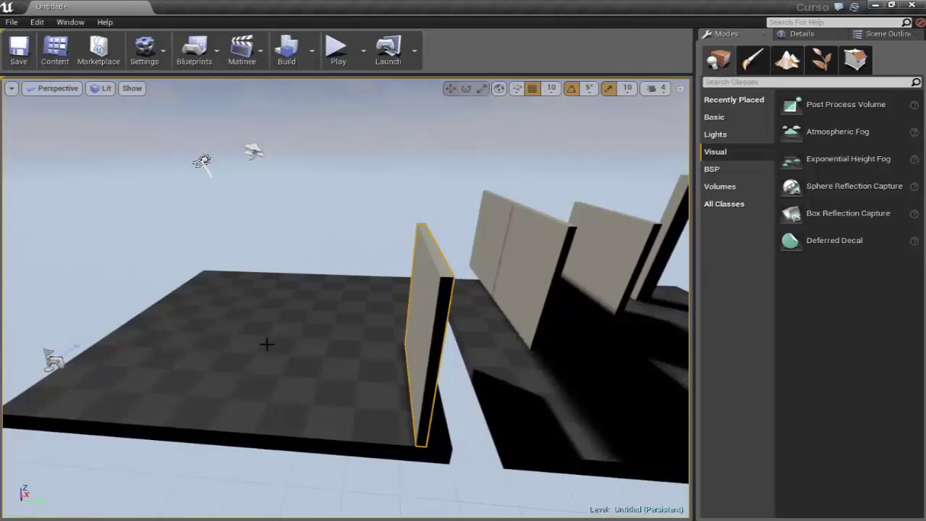
right_click_drag(278, 253, 277, 231)
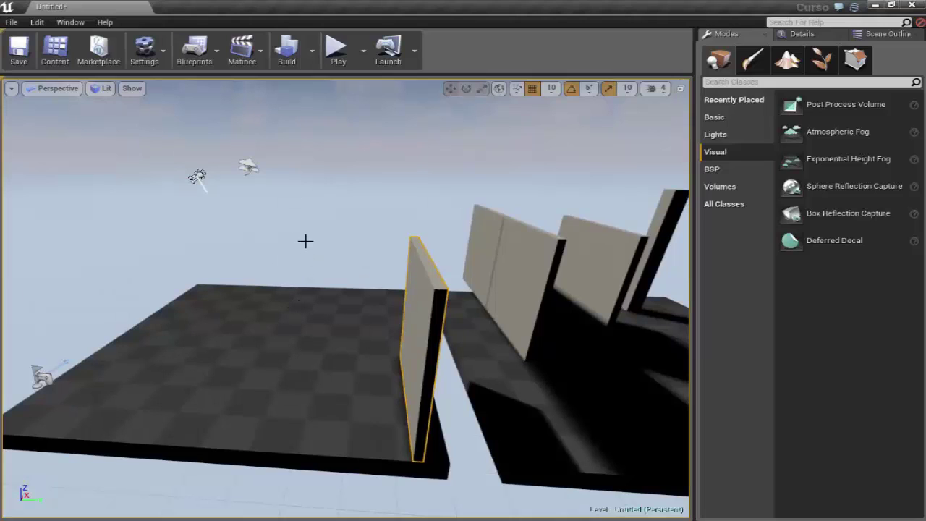
right_click_drag(296, 236, 276, 260)
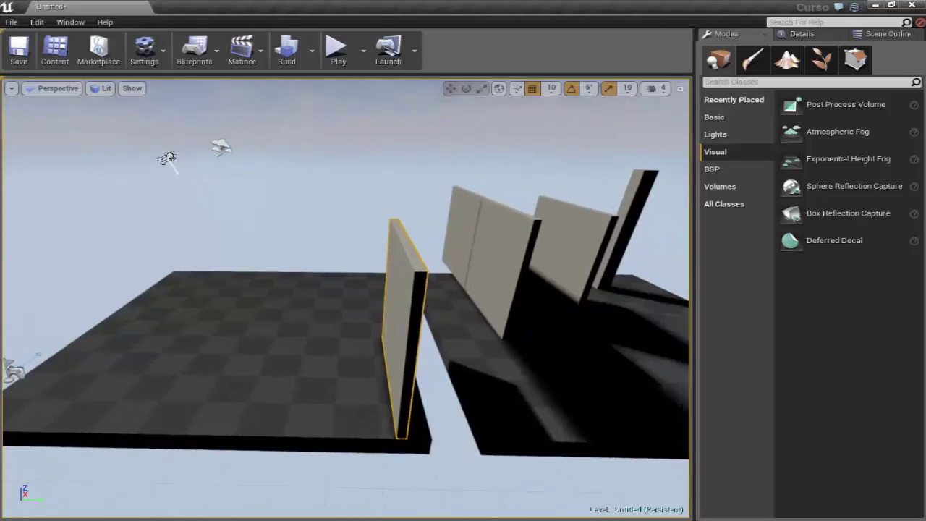
left_click(132, 88)
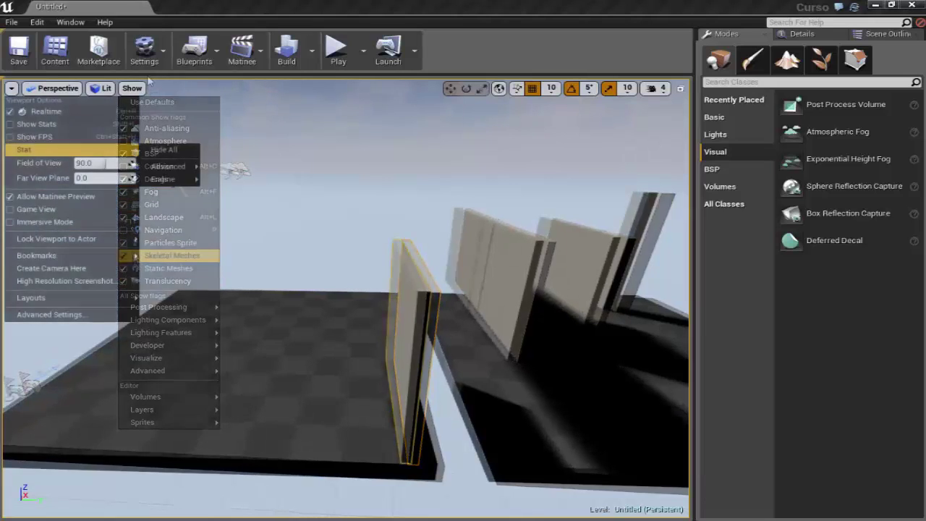
left_click(147, 52)
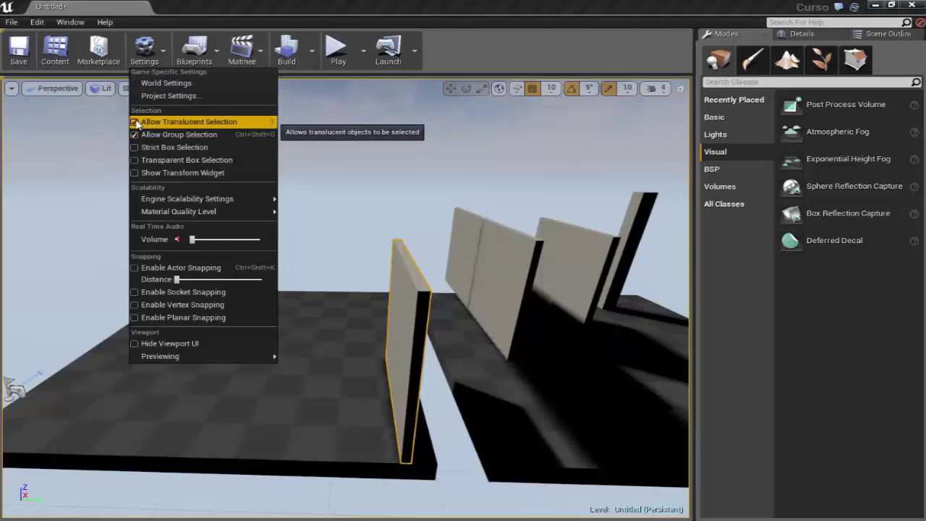
left_click_drag(386, 239, 347, 212)
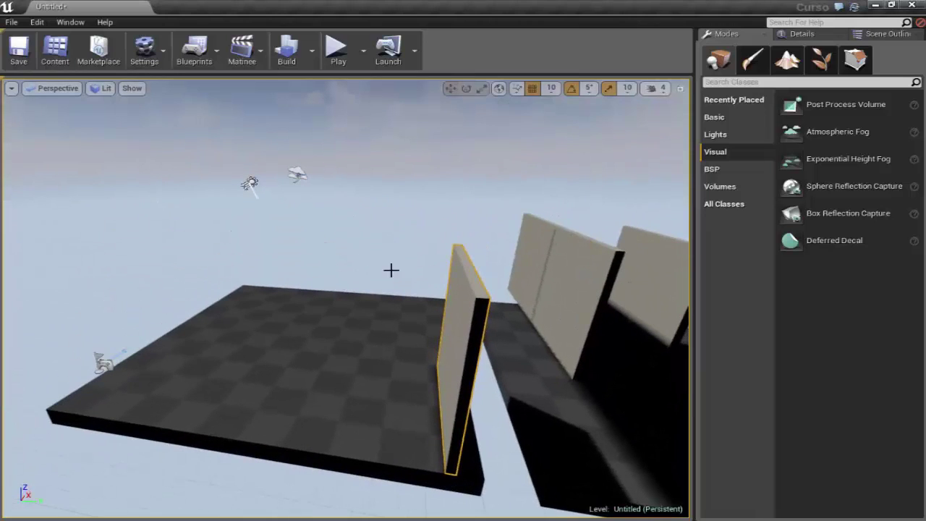
left_click_drag(338, 252, 340, 243)
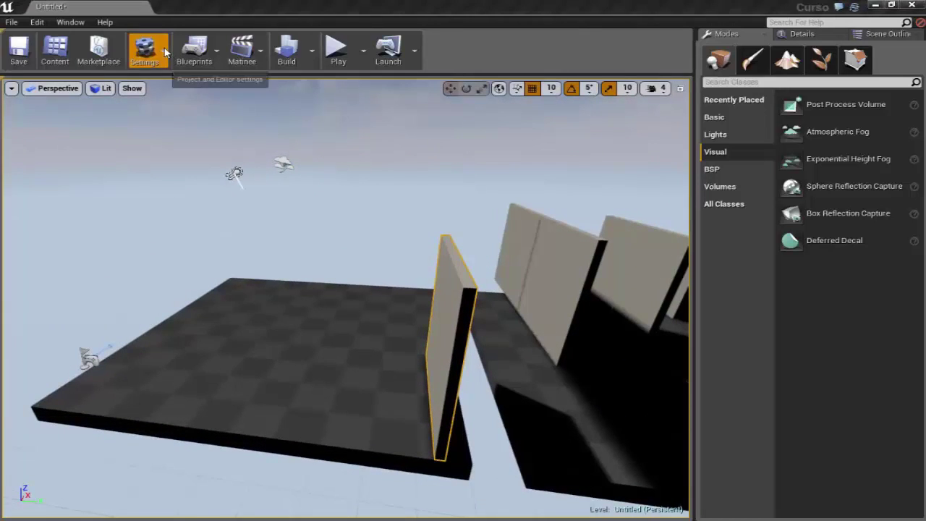
In Engine Scalability Settings, try the Epic preset, then set all quality groups to Medium
left_click(144, 49)
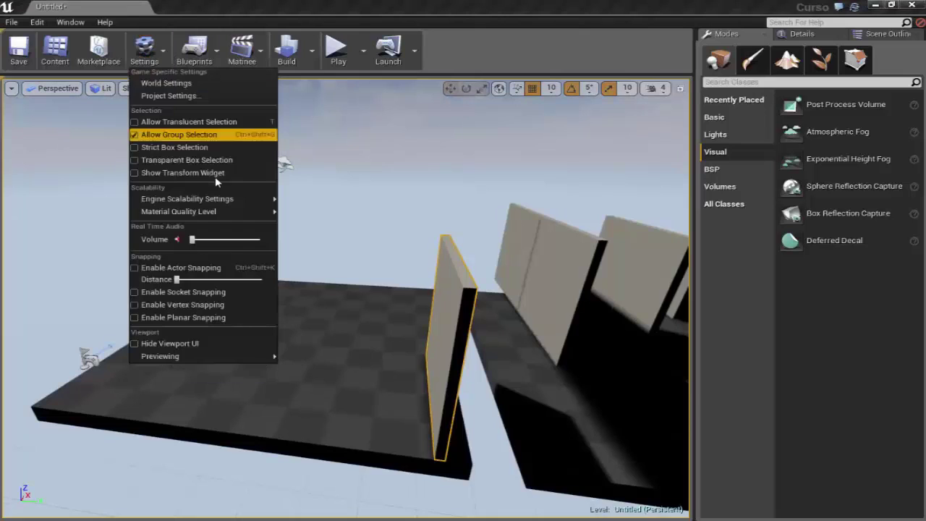
mouse_move(231, 204)
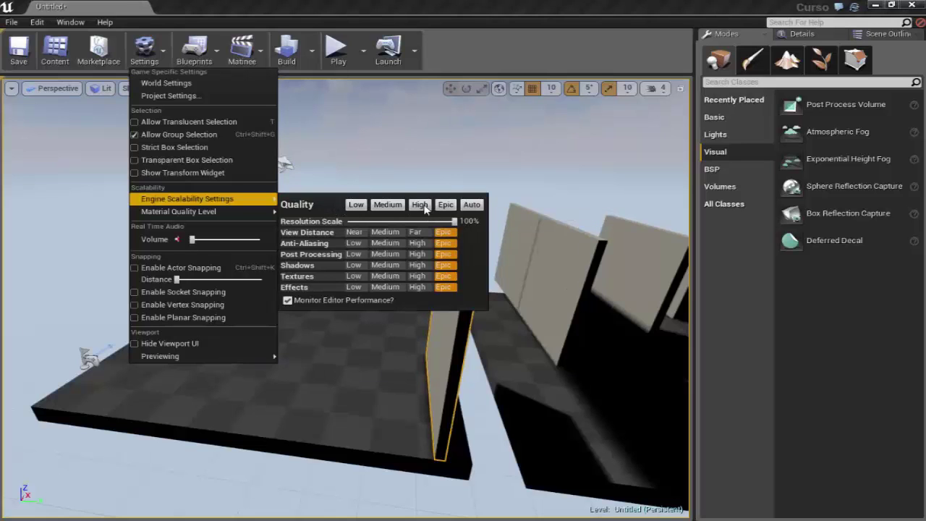
left_click_drag(389, 125, 380, 159)
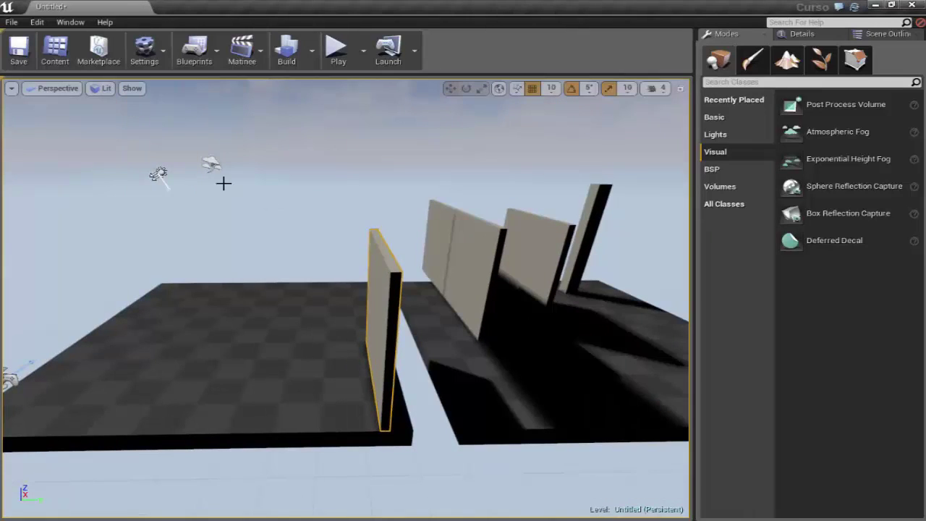
left_click(194, 49)
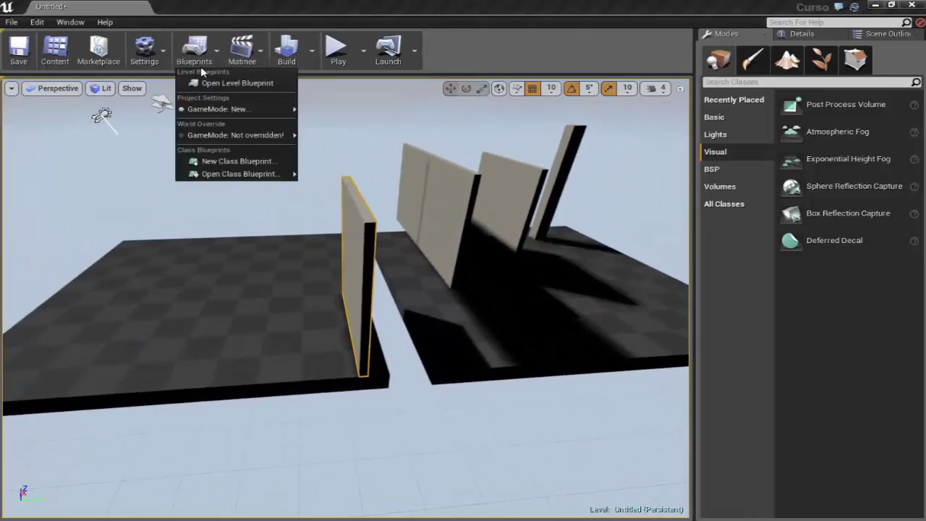
left_click(144, 51)
mouse_move(224, 199)
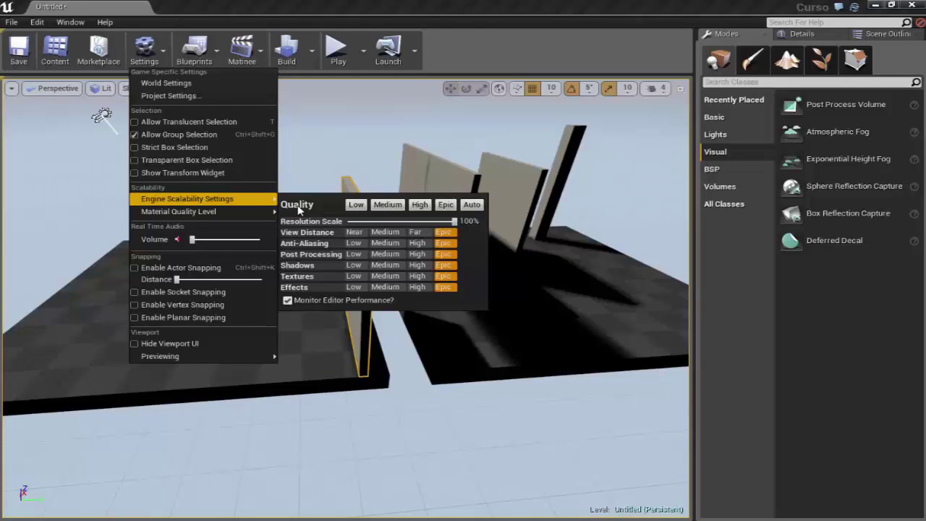
left_click(443, 208)
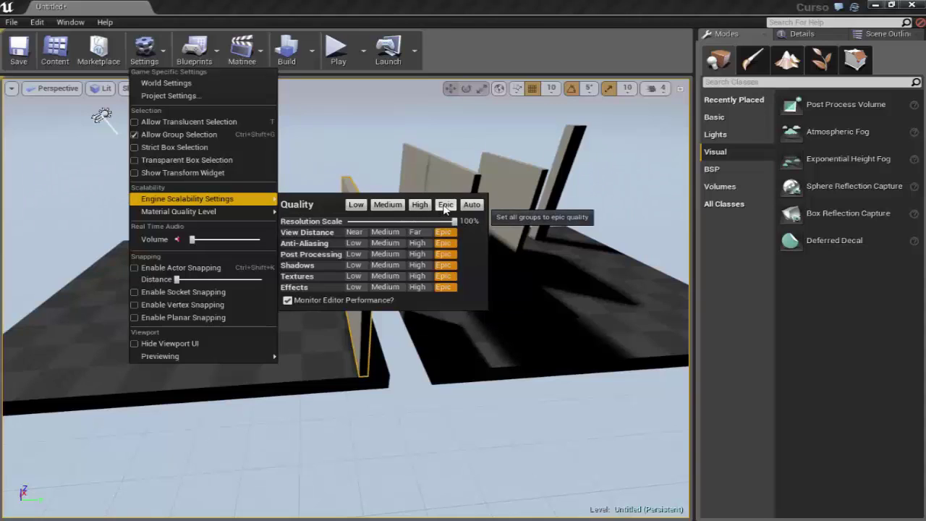
left_click(439, 209)
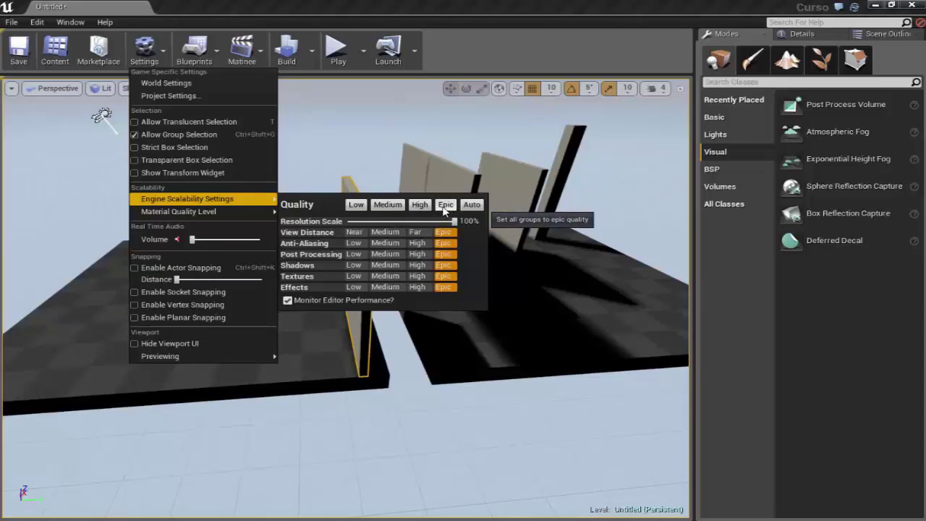
left_click(396, 208)
right_click_drag(264, 314, 304, 304)
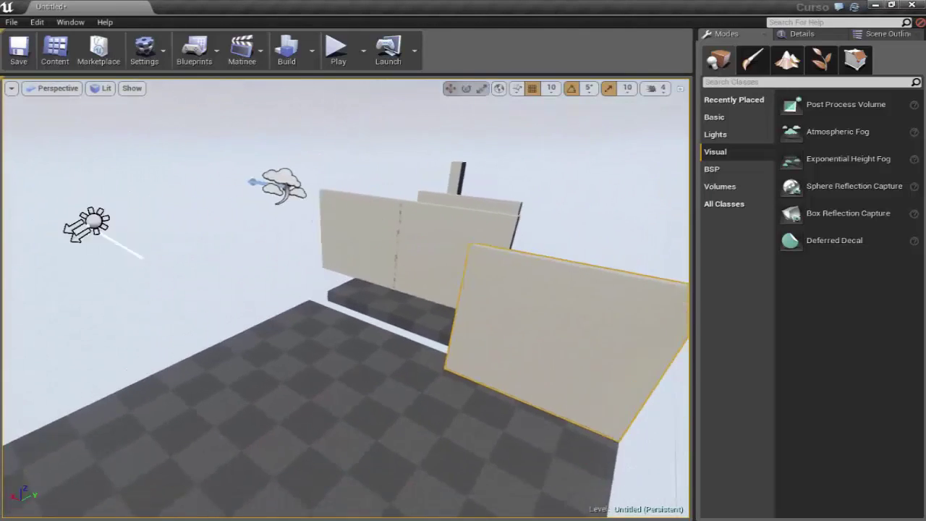
Browse the Show flags and view mode menus while turning the view around the walls
right_click_drag(117, 129, 118, 128)
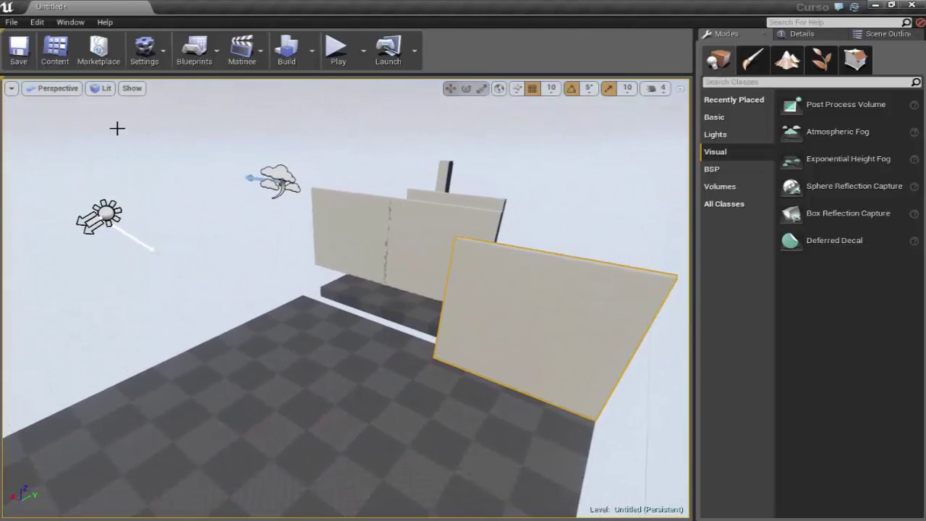
left_click(130, 88)
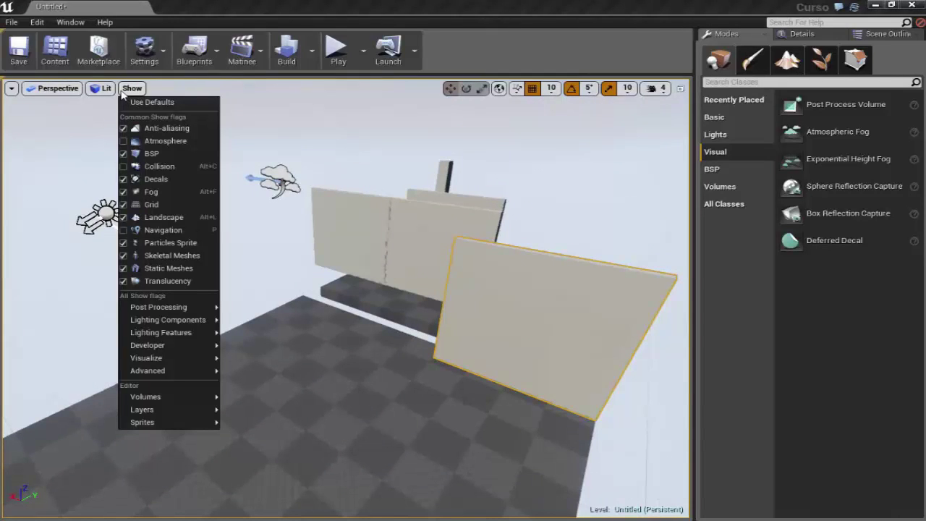
left_click(107, 88)
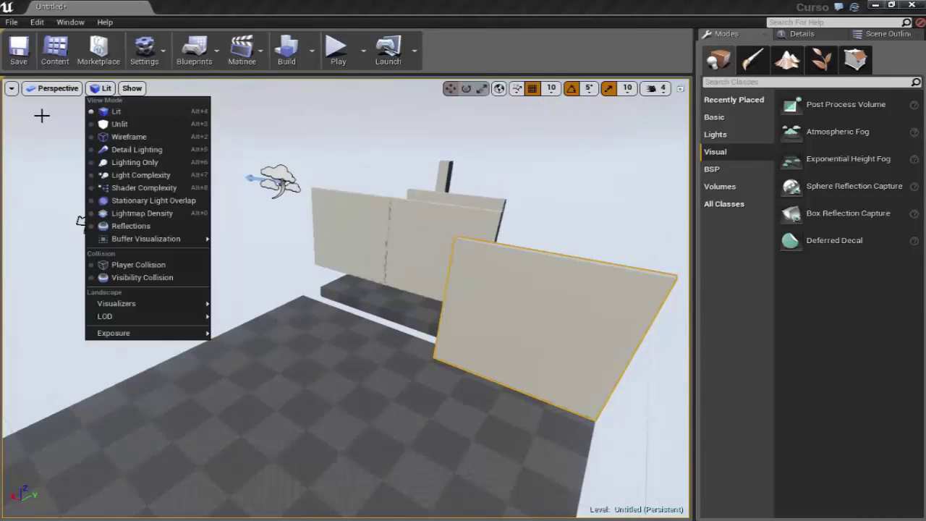
right_click_drag(41, 113, 42, 114)
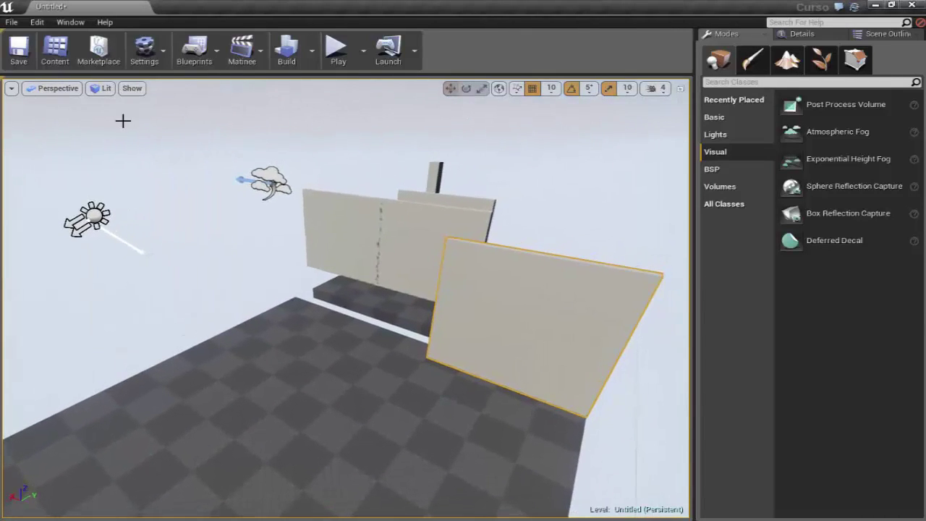
Open the Content Browser, drag its window around by the title bar, then close it
left_click(55, 51)
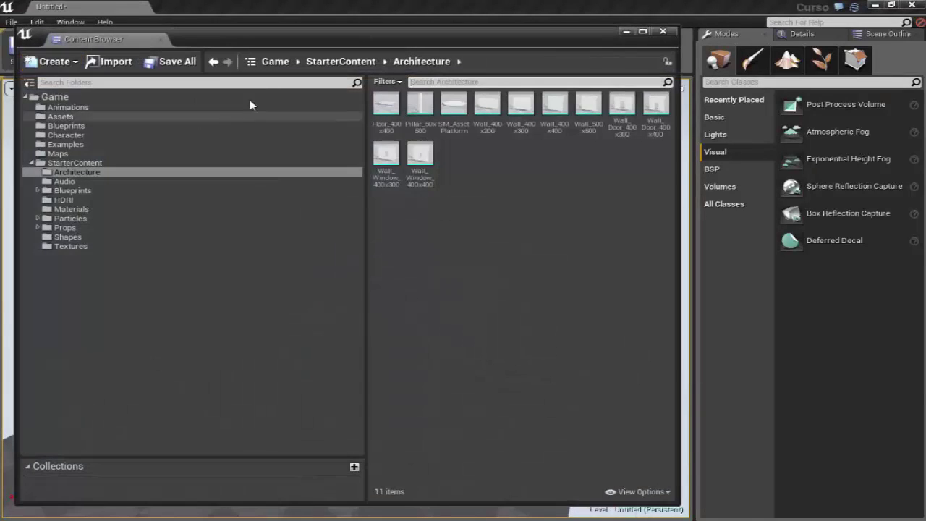
left_click_drag(349, 38, 395, 40)
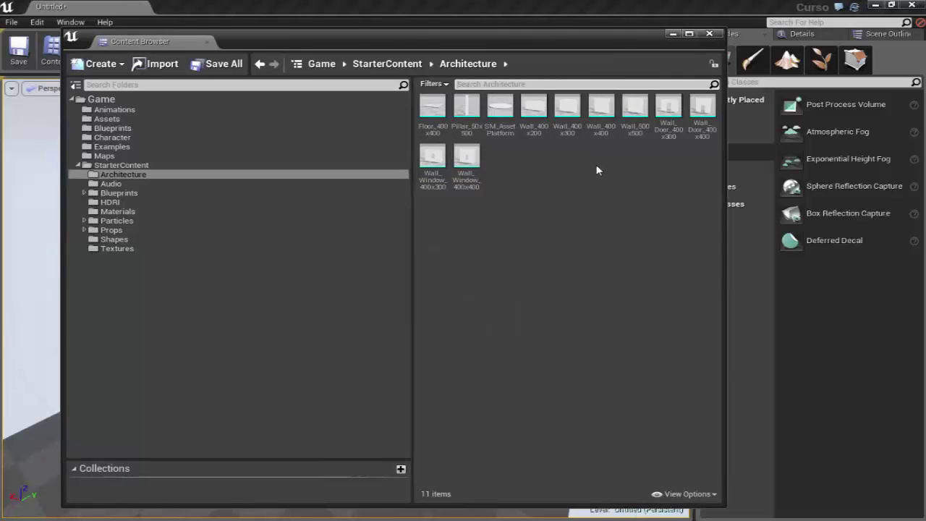
left_click_drag(616, 51, 613, 51)
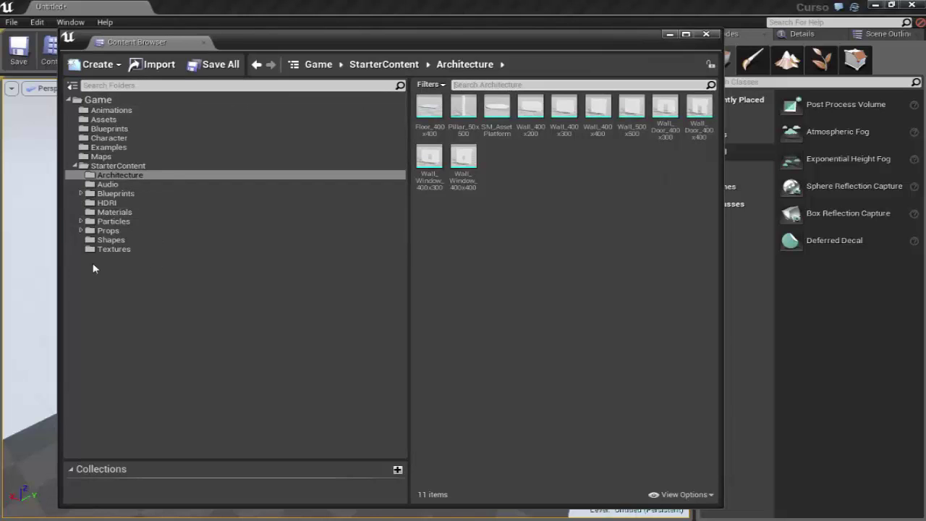
left_click_drag(646, 27, 608, 43)
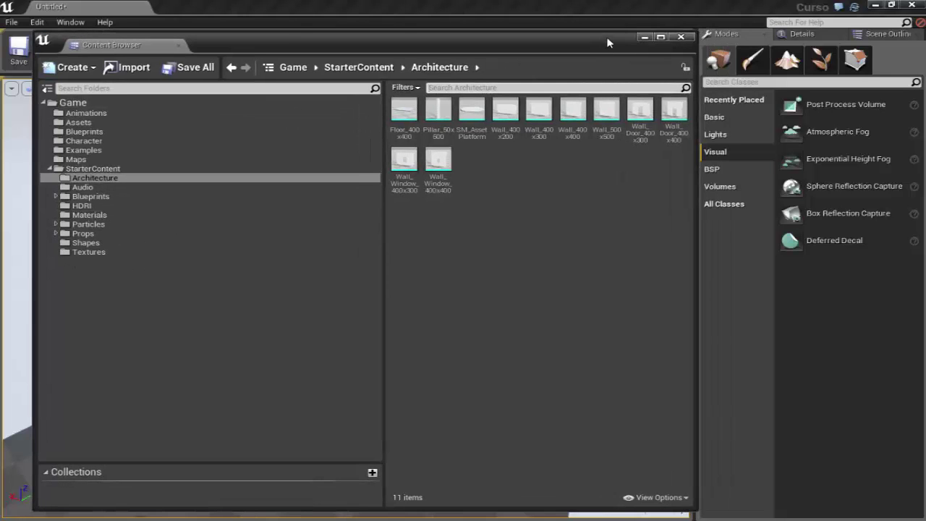
left_click(681, 38)
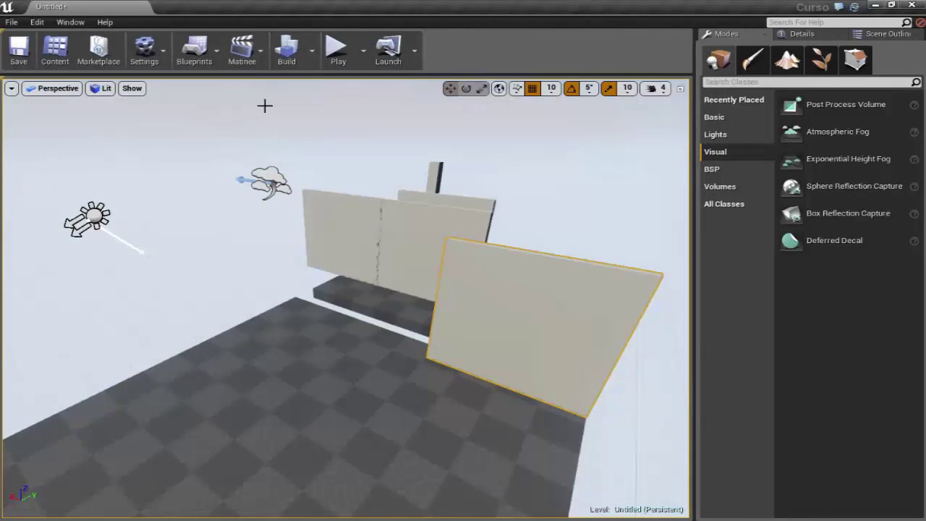
Show the Build menu's Lighting Quality levels, currently set to Preview
left_click(312, 50)
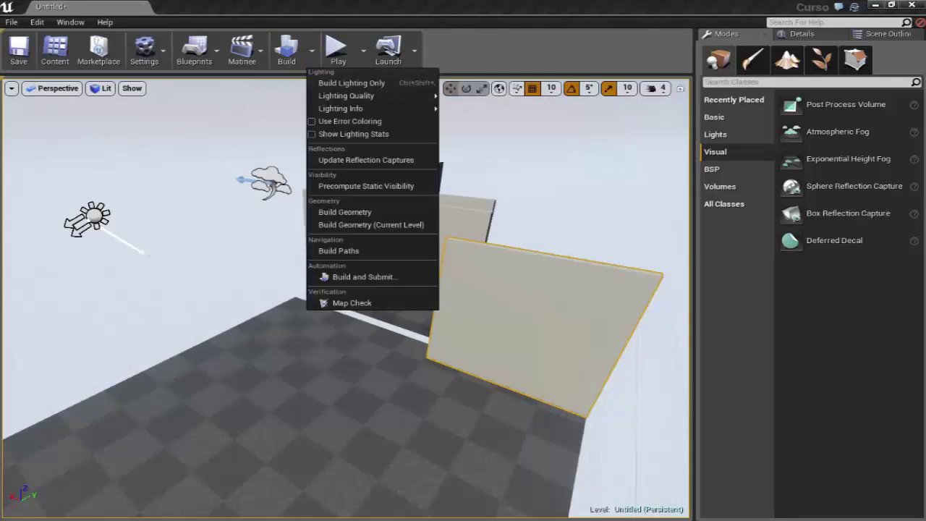
left_click_drag(231, 94, 251, 102)
left_click(312, 51)
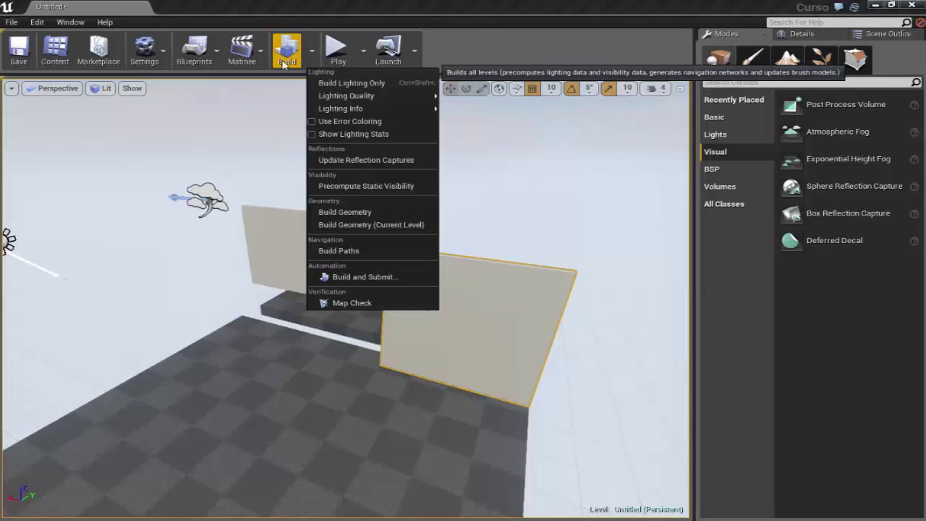
left_click_drag(153, 170, 310, 78)
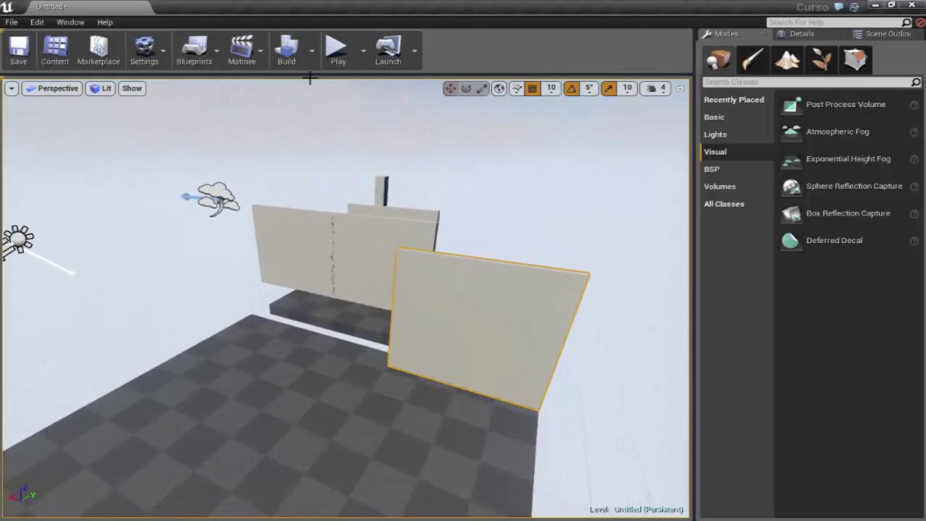
left_click(312, 51)
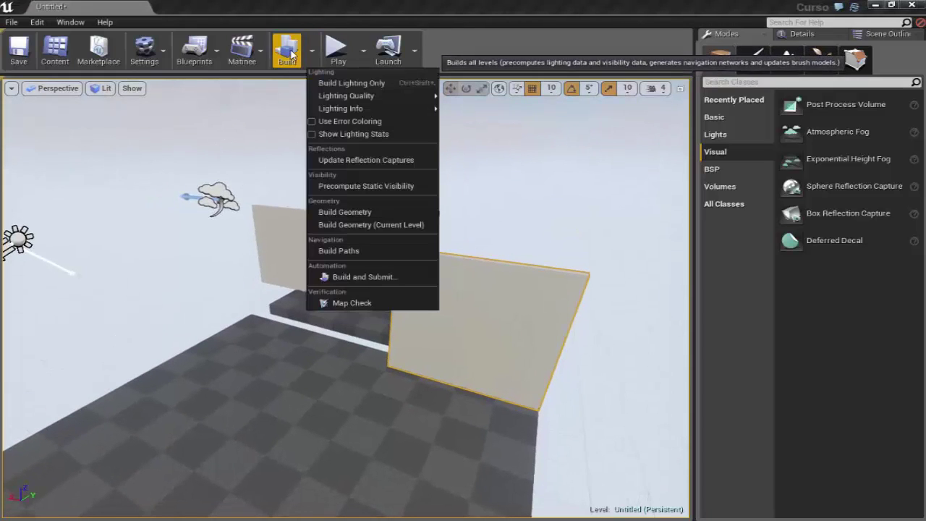
right_click_drag(133, 231, 126, 229)
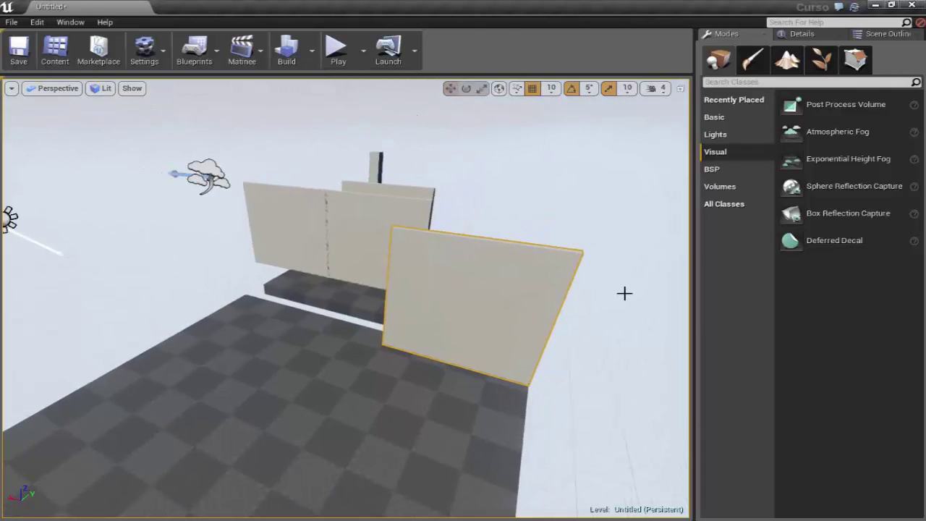
right_click_drag(175, 285, 145, 275)
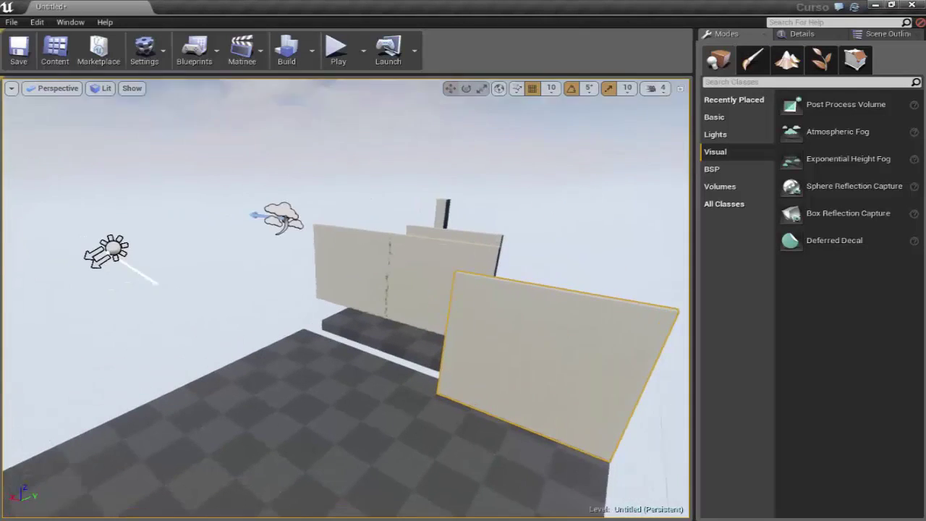
left_click(314, 57)
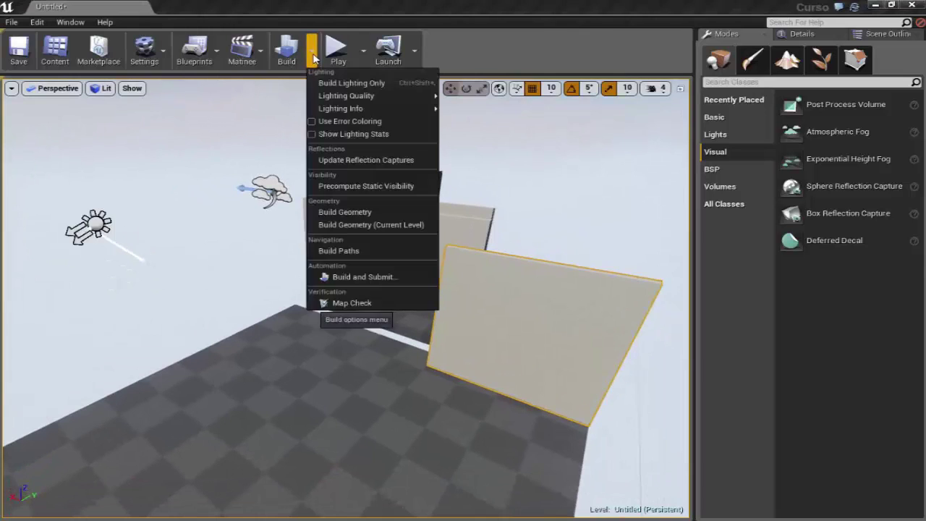
mouse_move(344, 99)
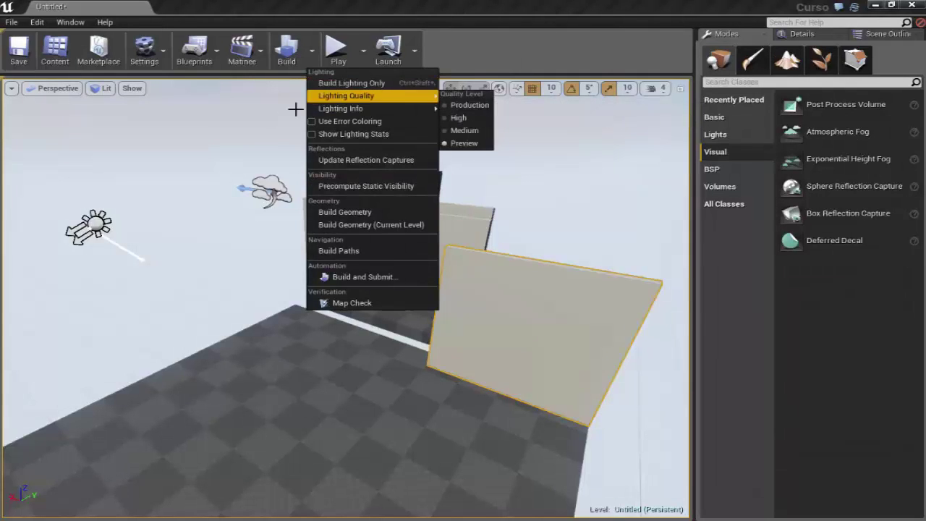
Check Show Lighting Stats in the Build menu, then reopen the Build menu
right_click_drag(232, 132, 232, 132)
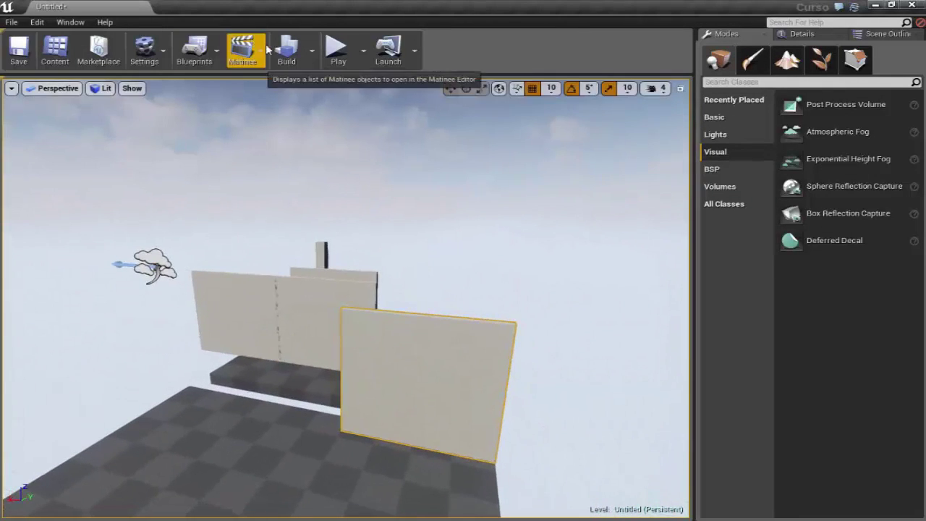
left_click(312, 50)
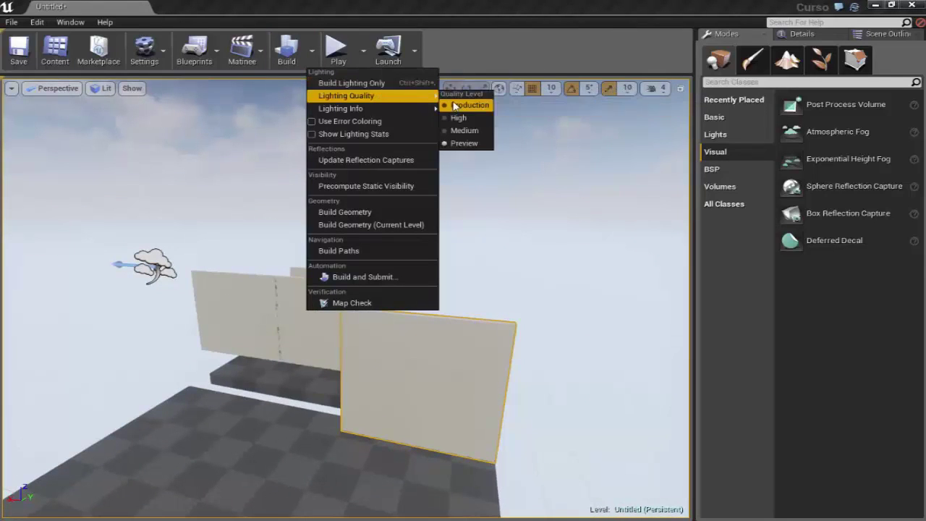
mouse_move(427, 109)
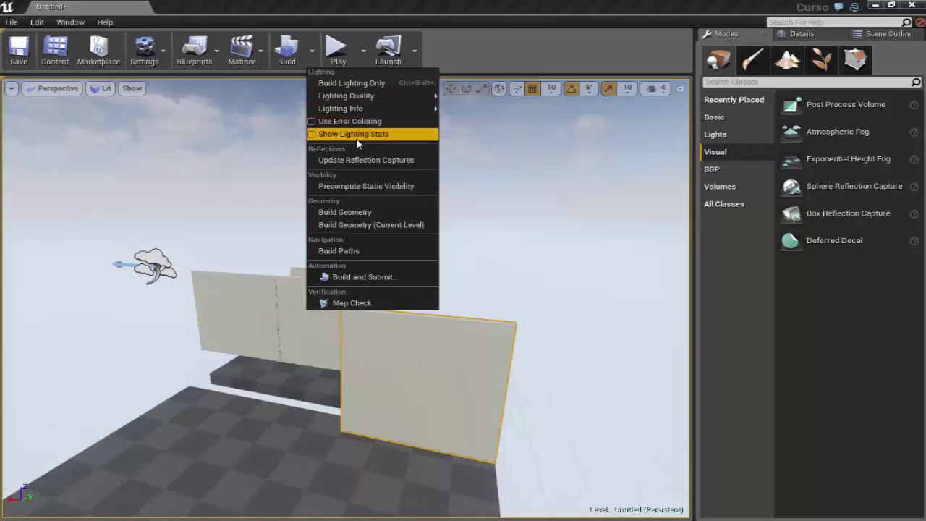
left_click(312, 134)
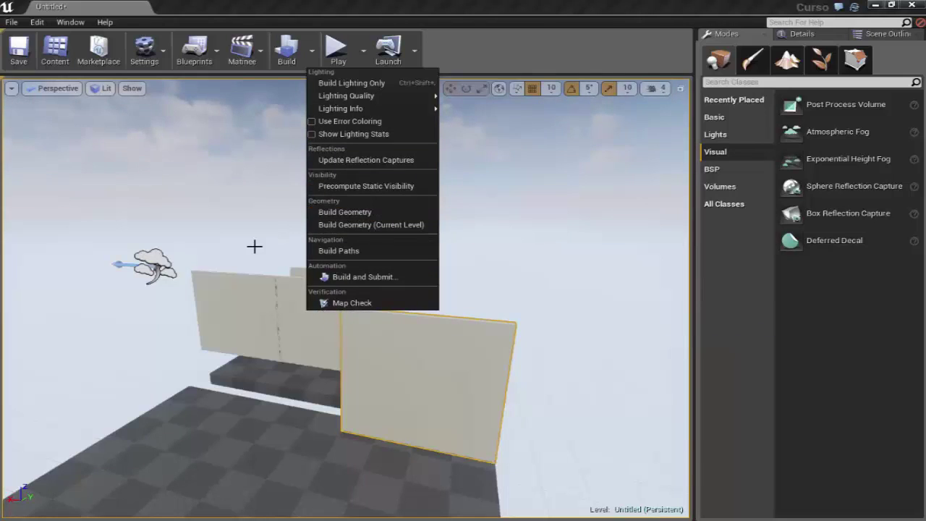
right_click_drag(255, 246, 254, 290)
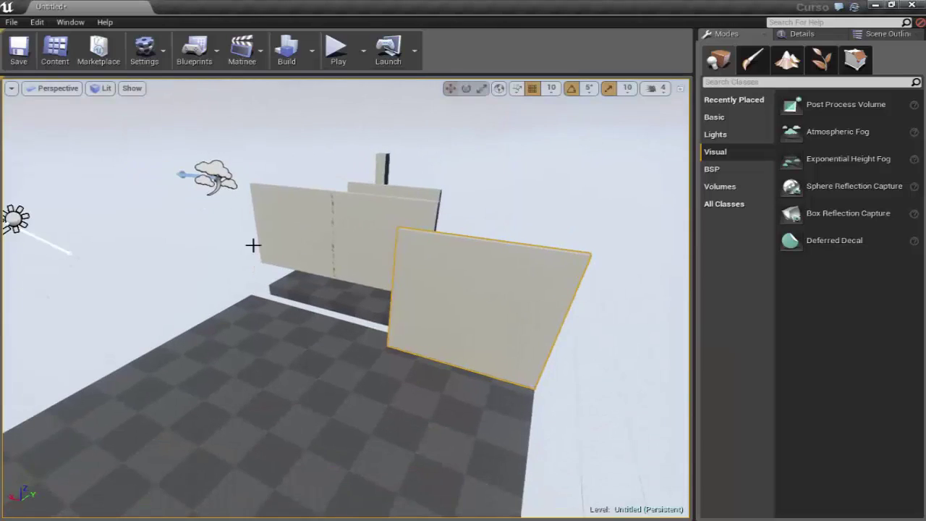
left_click(311, 52)
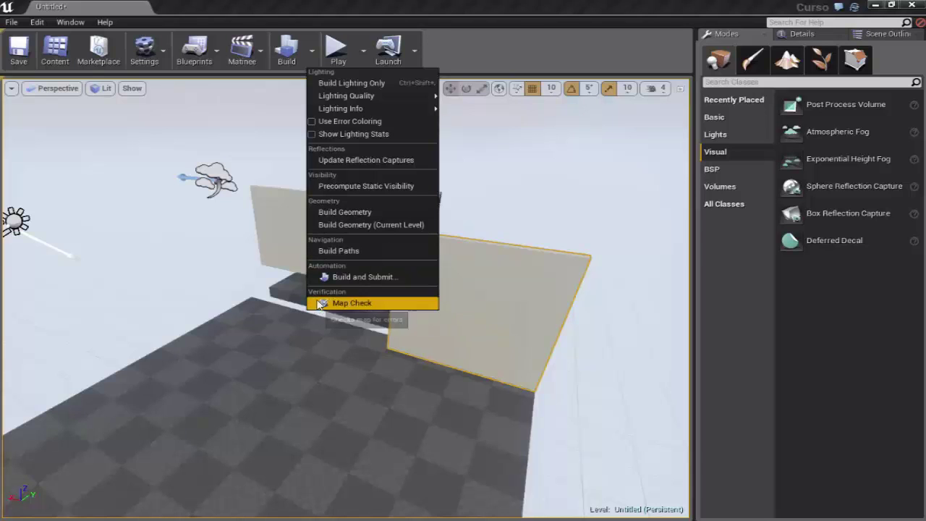
Run Map Check and move the resulting Message Log window aside
left_click(372, 304)
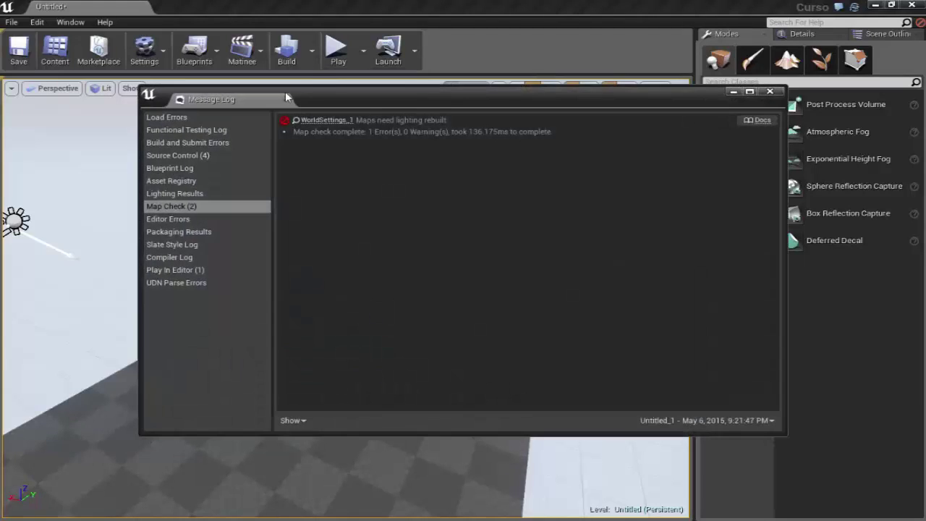
left_click_drag(344, 92, 320, 107)
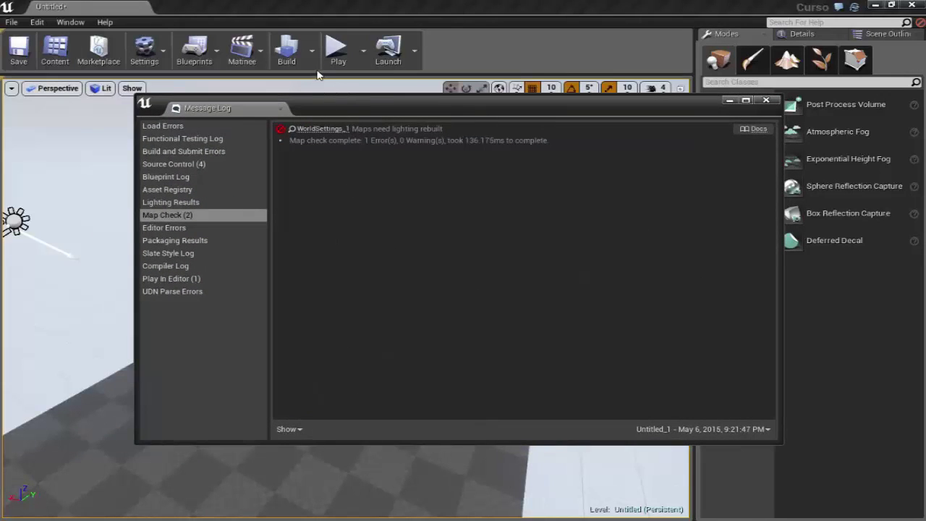
left_click_drag(380, 110, 348, 123)
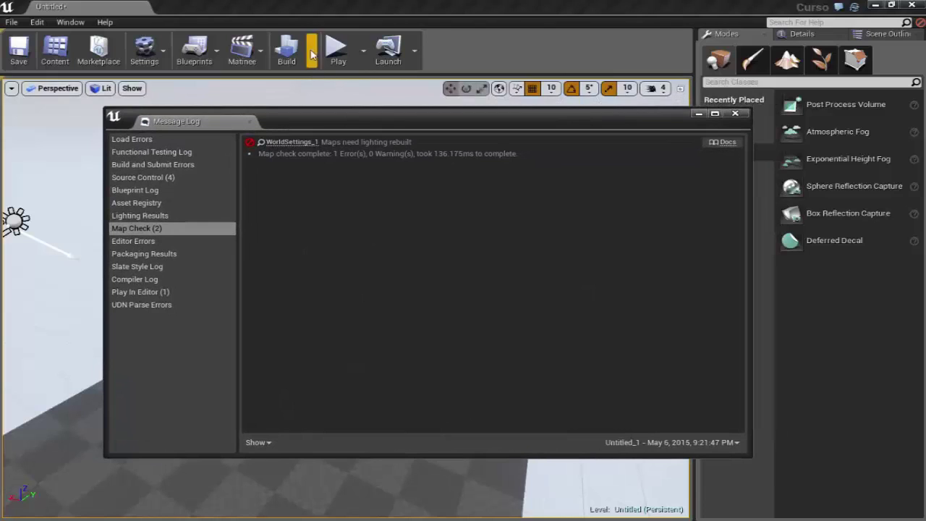
left_click(312, 50)
left_click_drag(278, 114, 265, 122)
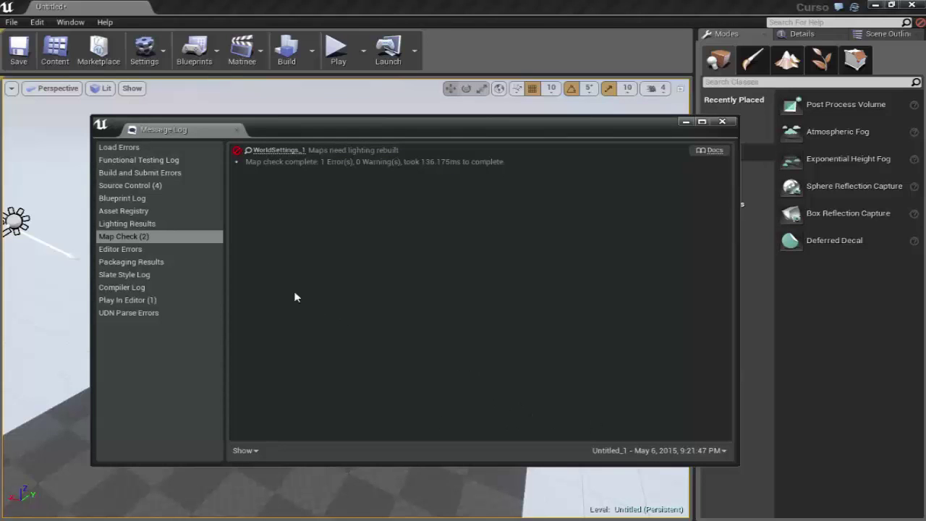
View the empty Lighting Results log and reposition the Message Log window
left_click(143, 224)
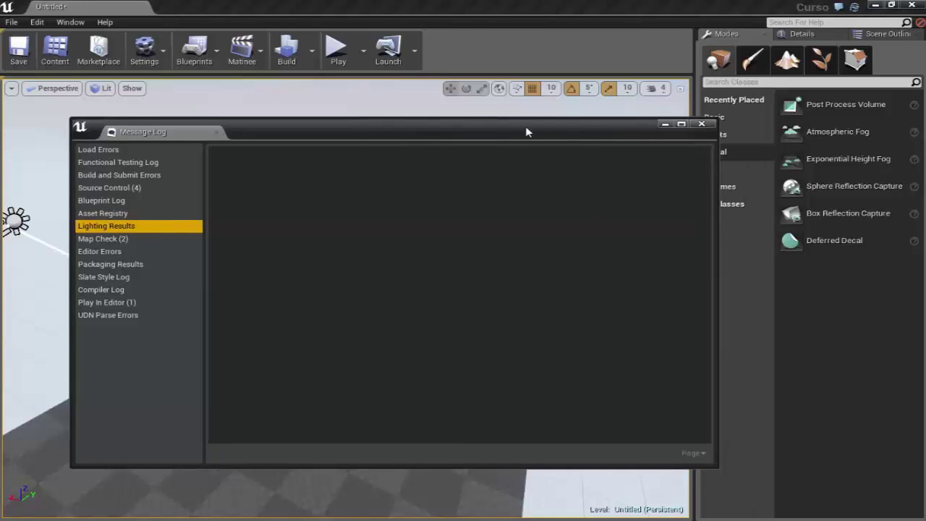
left_click_drag(525, 127, 499, 75)
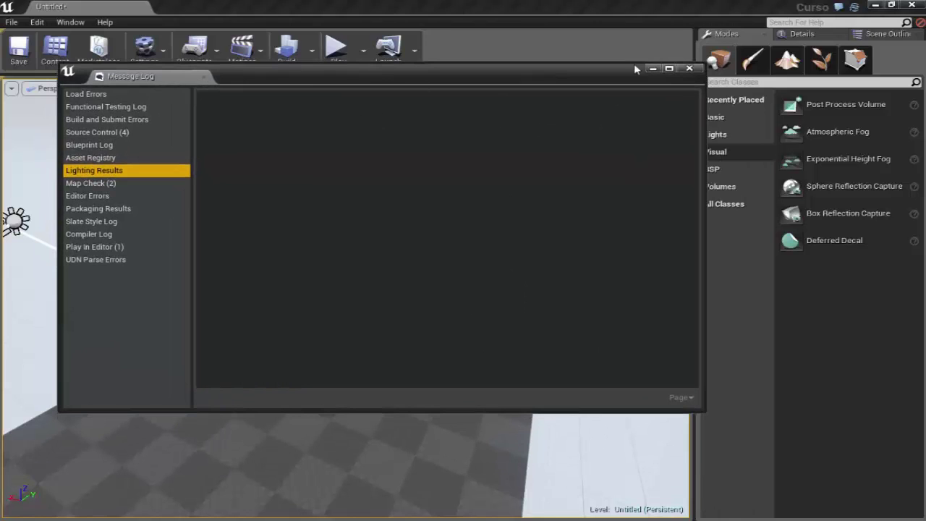
left_click_drag(635, 64, 646, 83)
Close the message log, adjust the view of the walls, and show the Play options menu
left_click(701, 87)
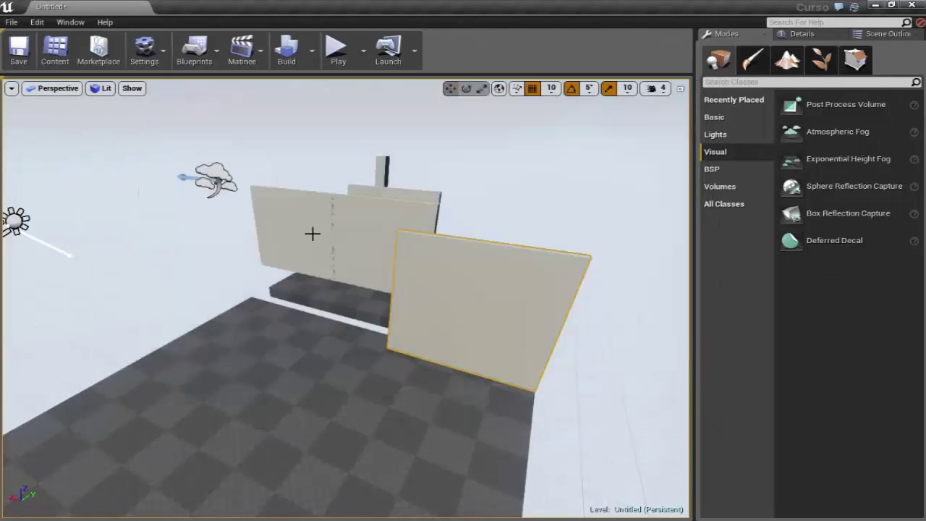
right_click_drag(310, 232, 364, 95)
left_click(363, 52)
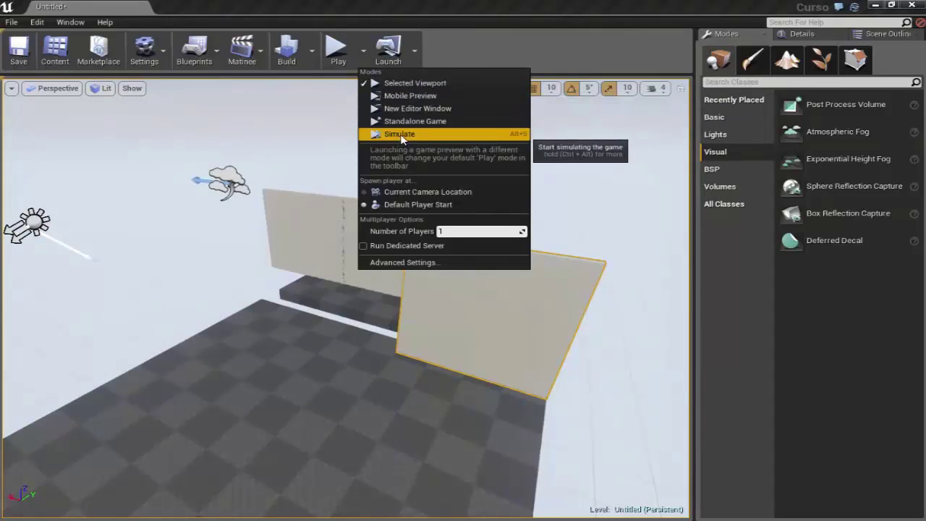
Pull the view back over the walls and floor, browse Settings, and bring up the Play options again
right_click_drag(244, 289, 244, 288)
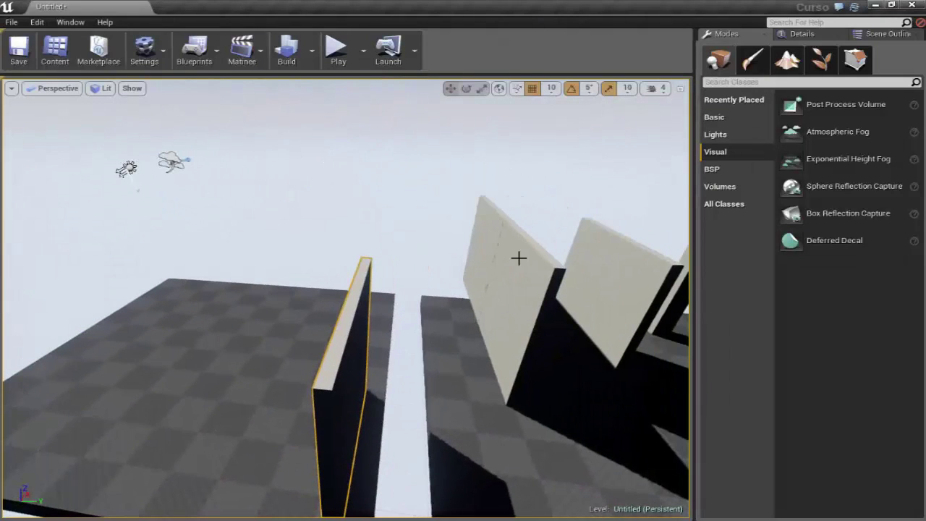
right_click_drag(255, 345, 55, 237)
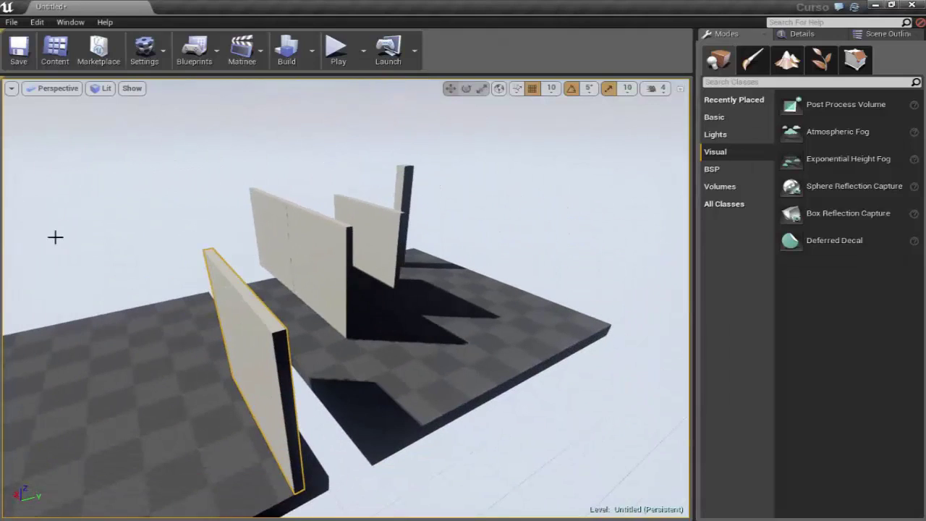
left_click(144, 50)
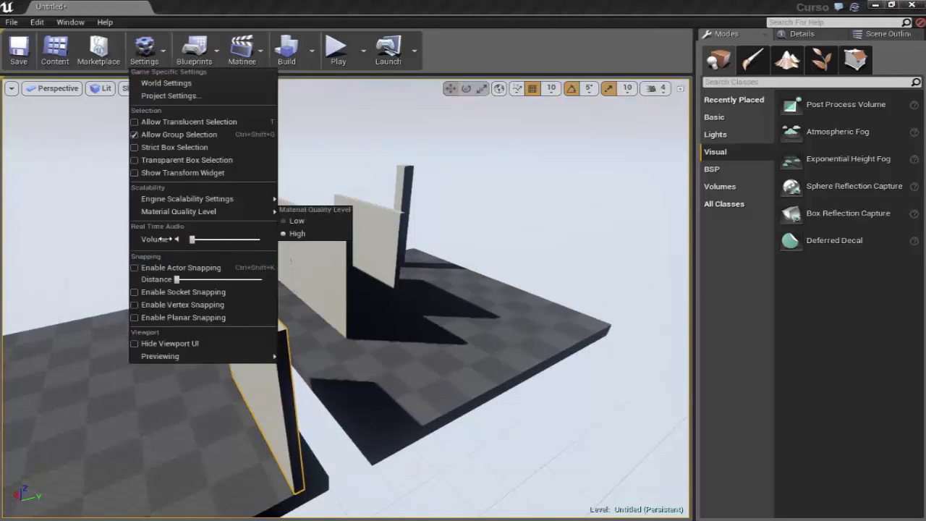
left_click(363, 51)
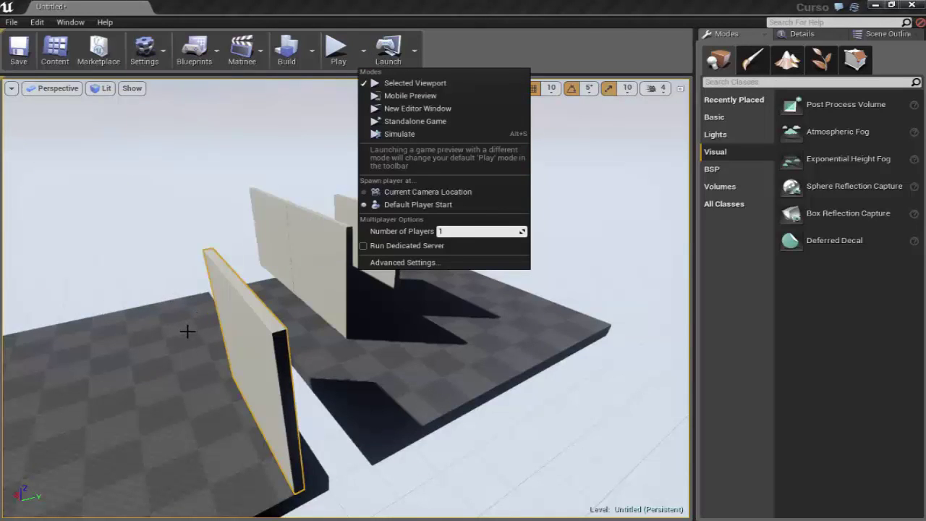
Look through the viewport options and play modes, then select the Player Start at the floor's edge
left_click(12, 88)
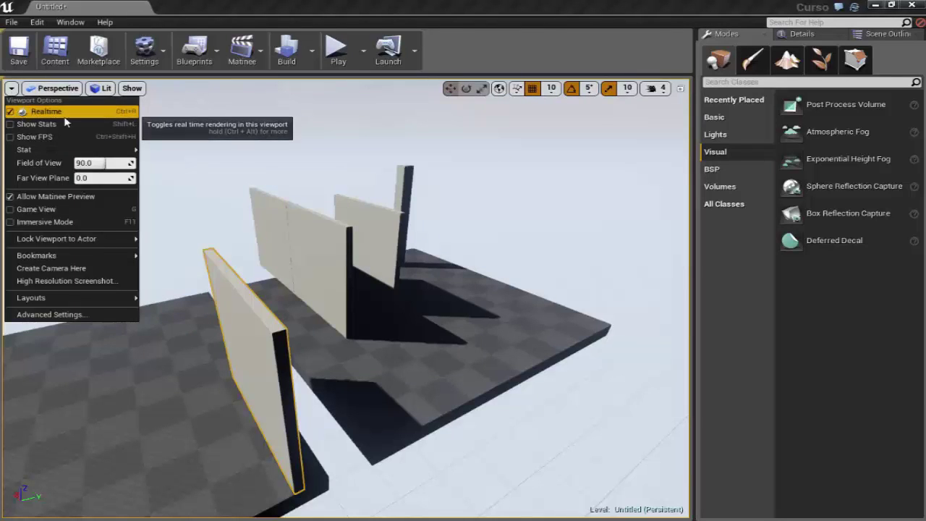
left_click_drag(217, 172, 166, 155)
left_click(361, 54)
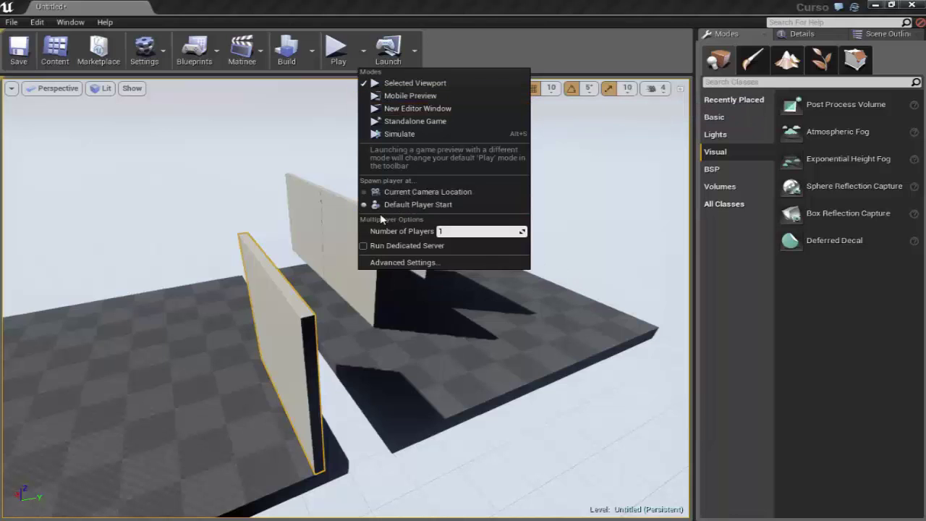
left_click_drag(275, 256, 126, 312)
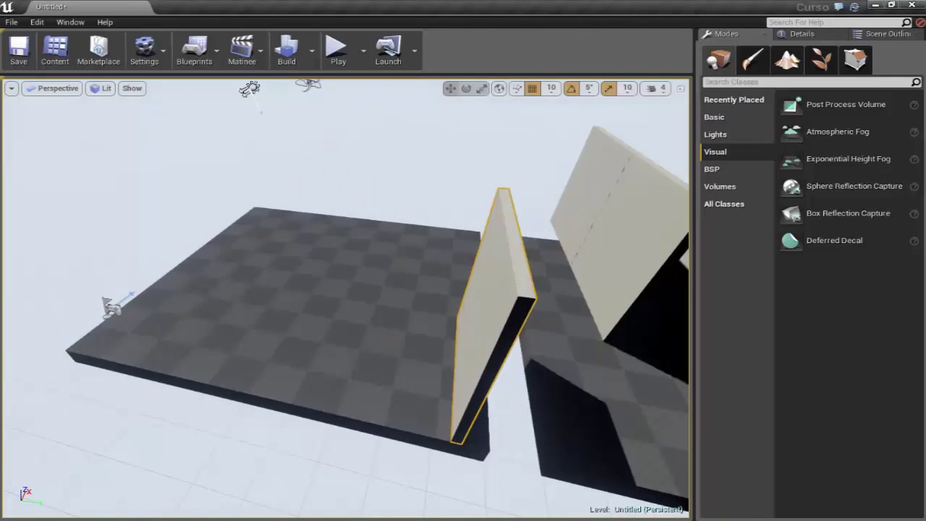
left_click(113, 308)
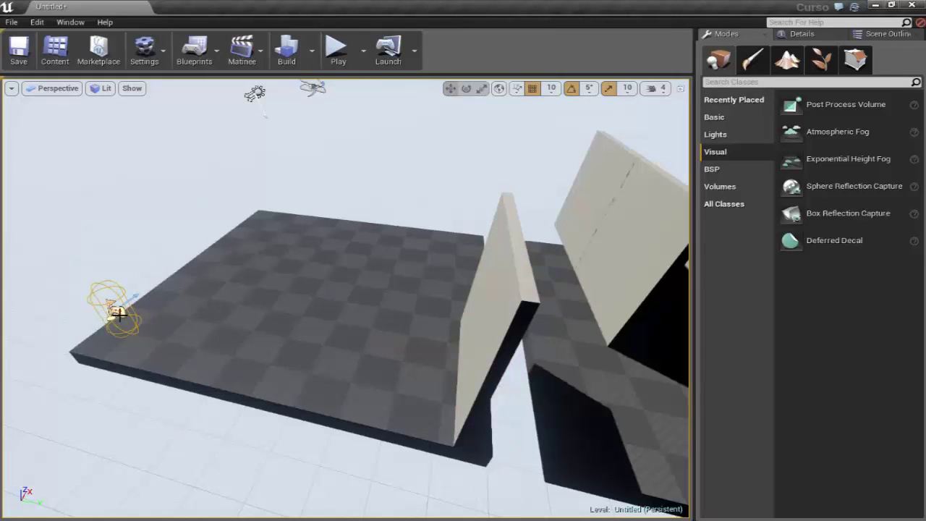
Set the player to spawn at Current Camera Location, then run and stop a play-in-editor test
left_click(363, 51)
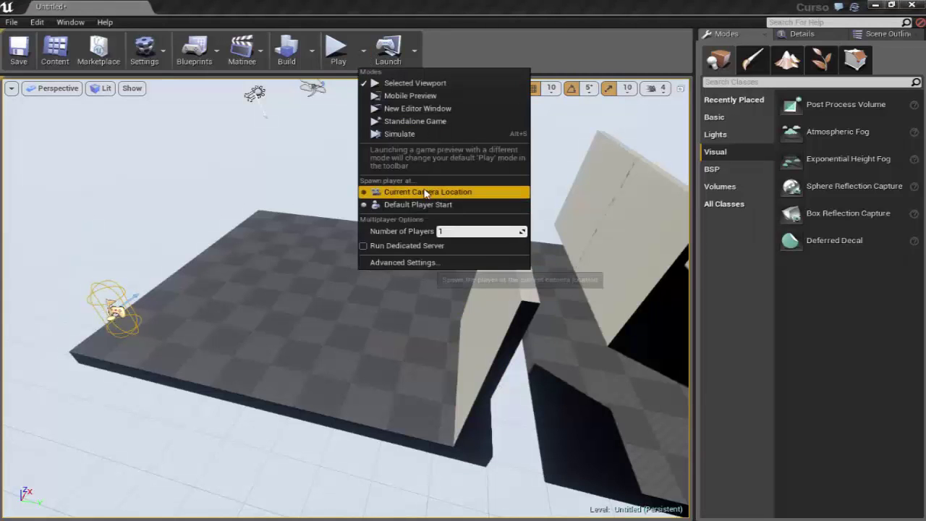
left_click(427, 192)
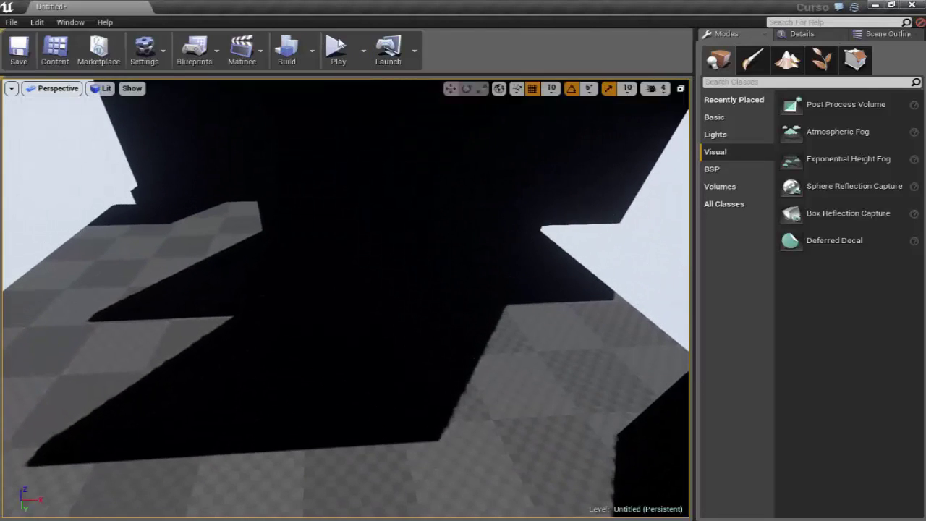
left_click(336, 49)
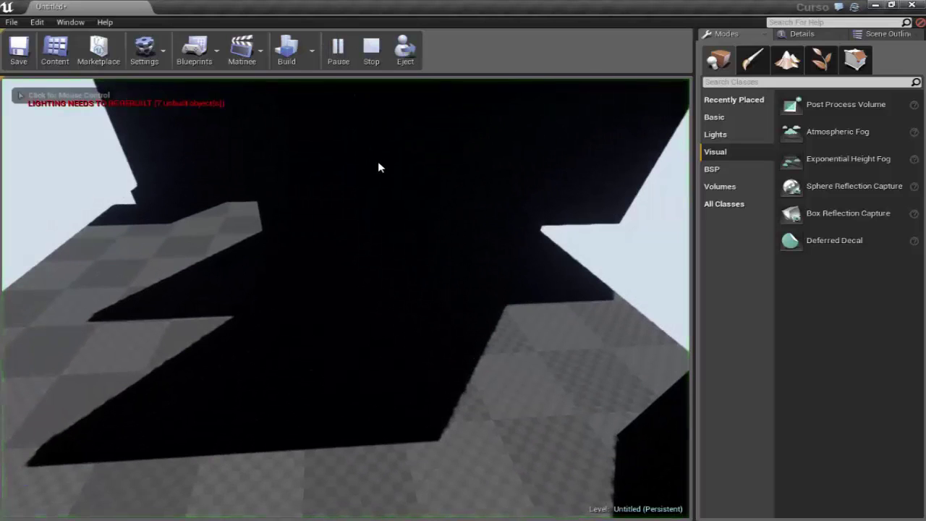
left_click(380, 168)
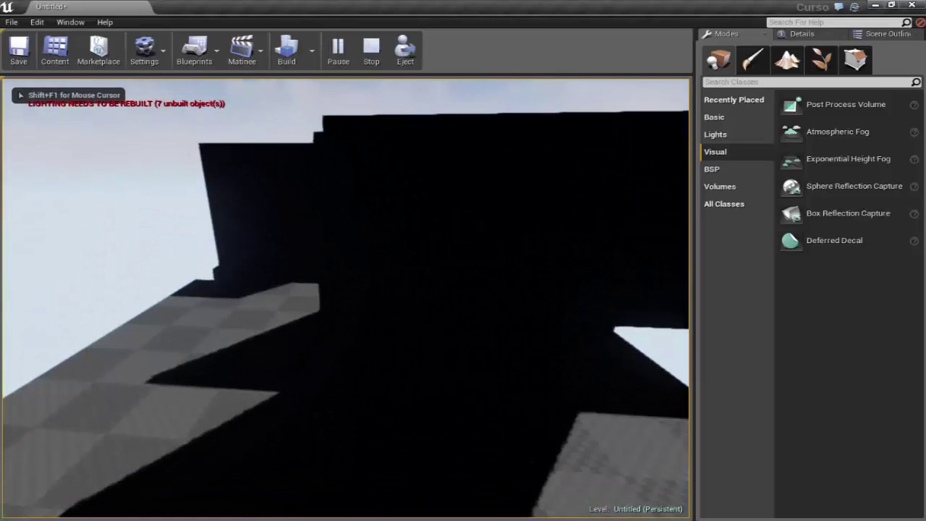
key("Escape")
Review the Number of Players setting, left at 1, then orbit up for a higher view
left_click(363, 49)
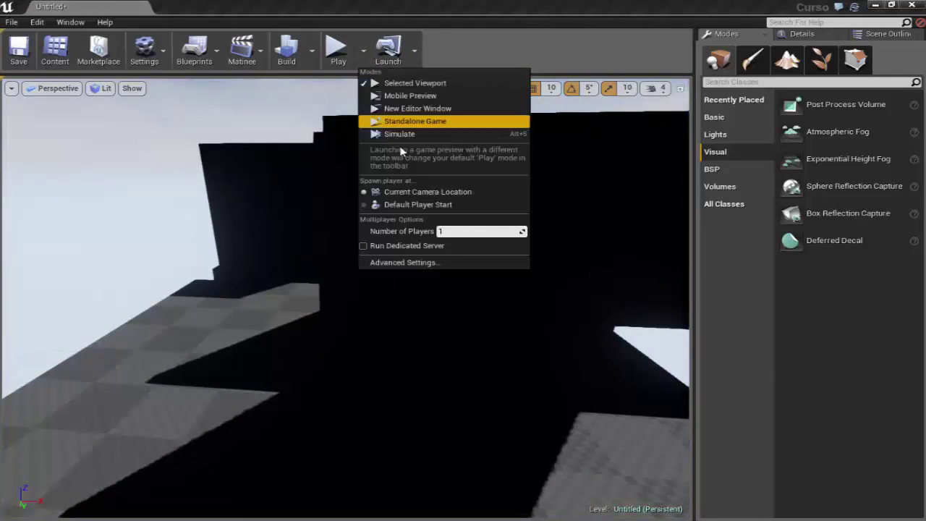
left_click(442, 232)
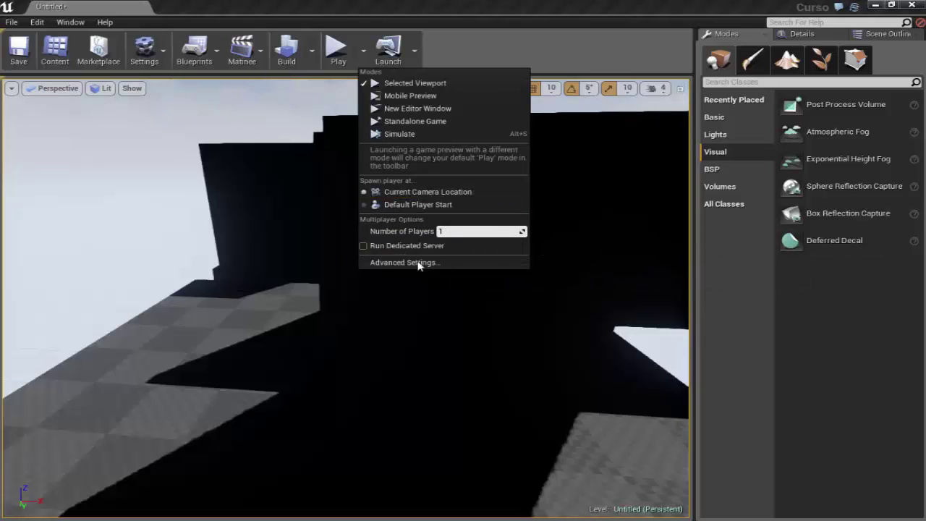
left_click(444, 232)
right_click_drag(188, 251, 188, 251)
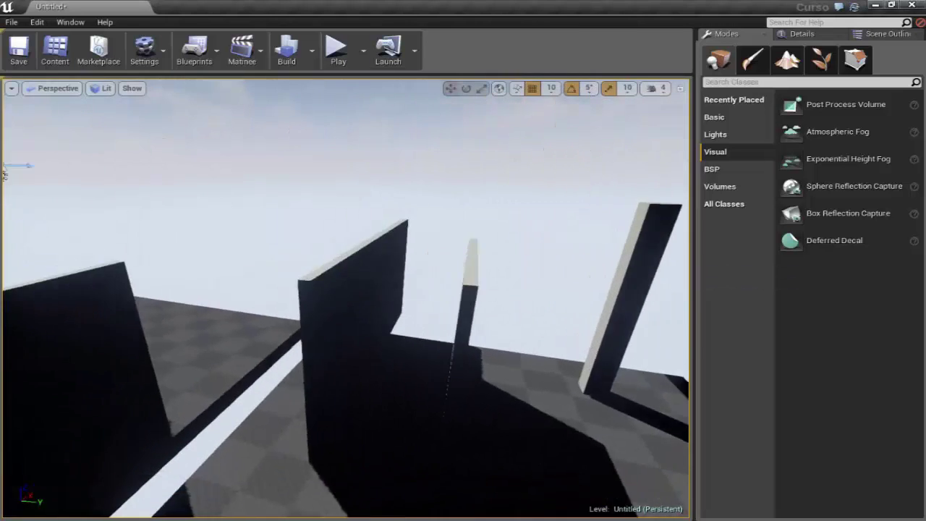
right_click_drag(174, 293, 174, 293)
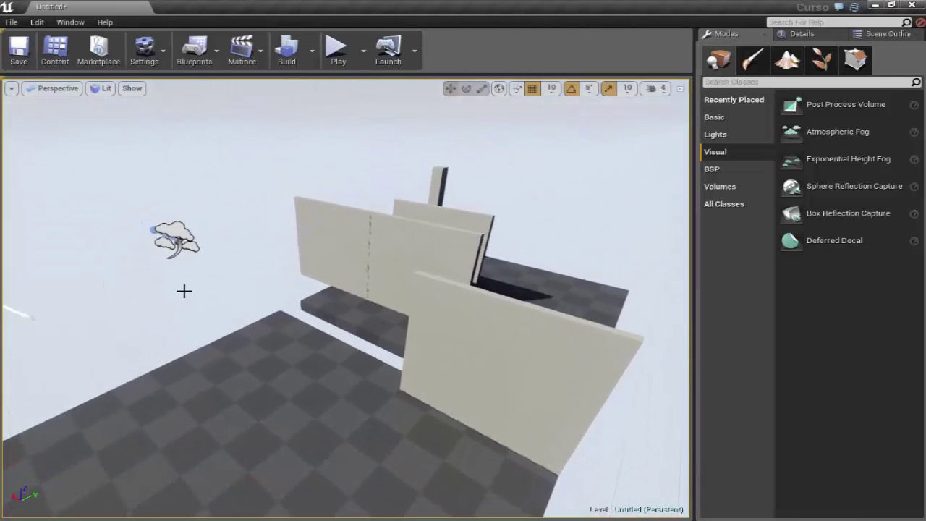
Open the Content Browser with the StarterContent Architecture assets and nudge its window upward
left_click(47, 53)
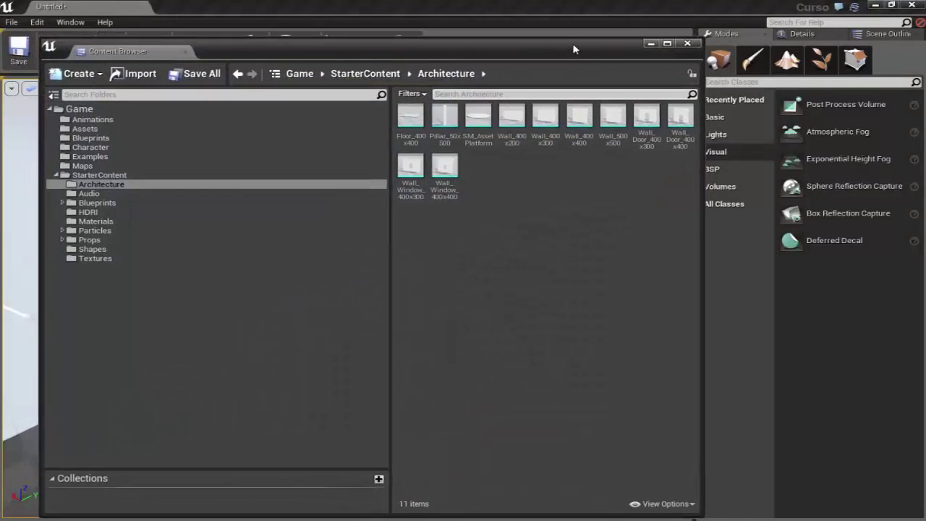
left_click_drag(573, 54, 568, 36)
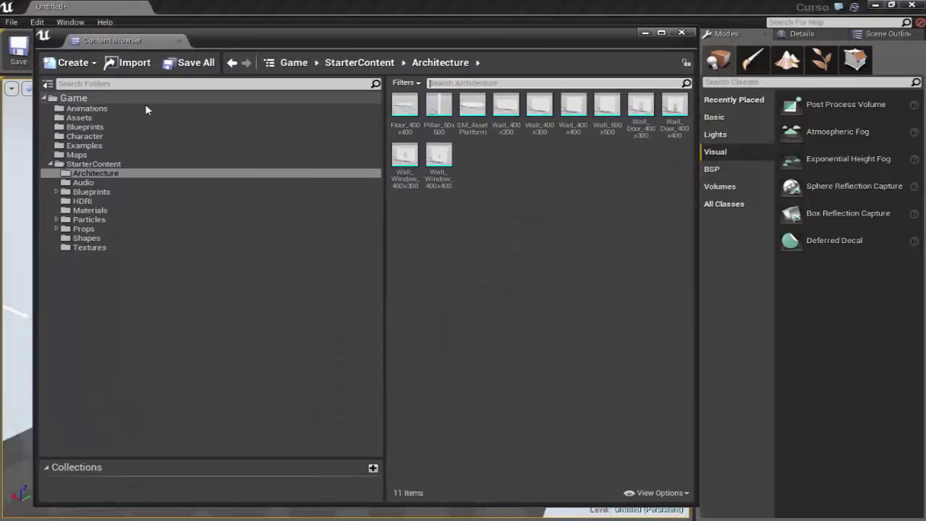